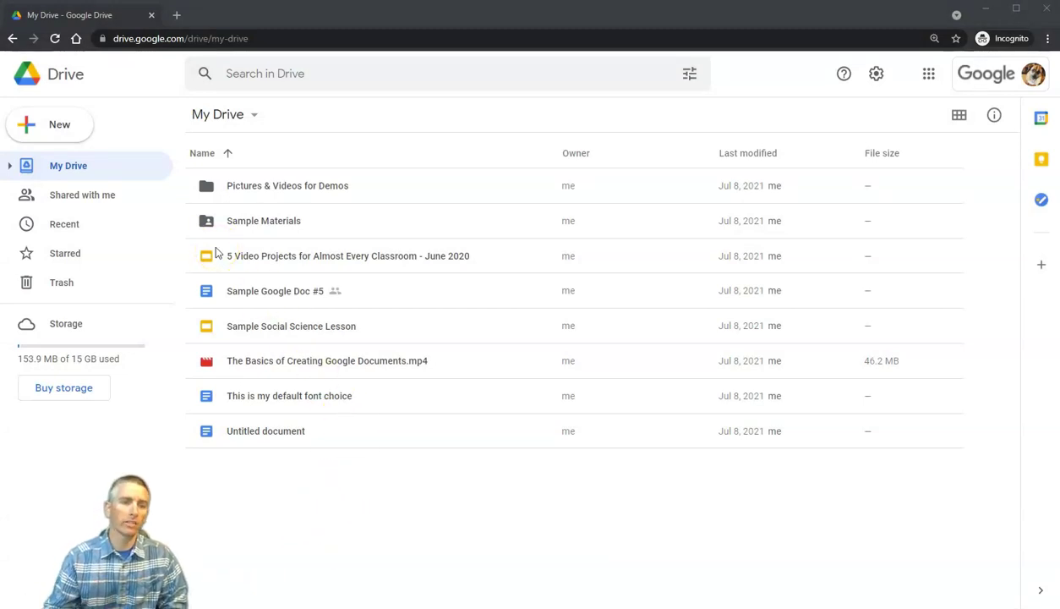
- Check the New menu's Google Slides options, Blank presentation and From a template, then open a new tab
left_click(39, 125)
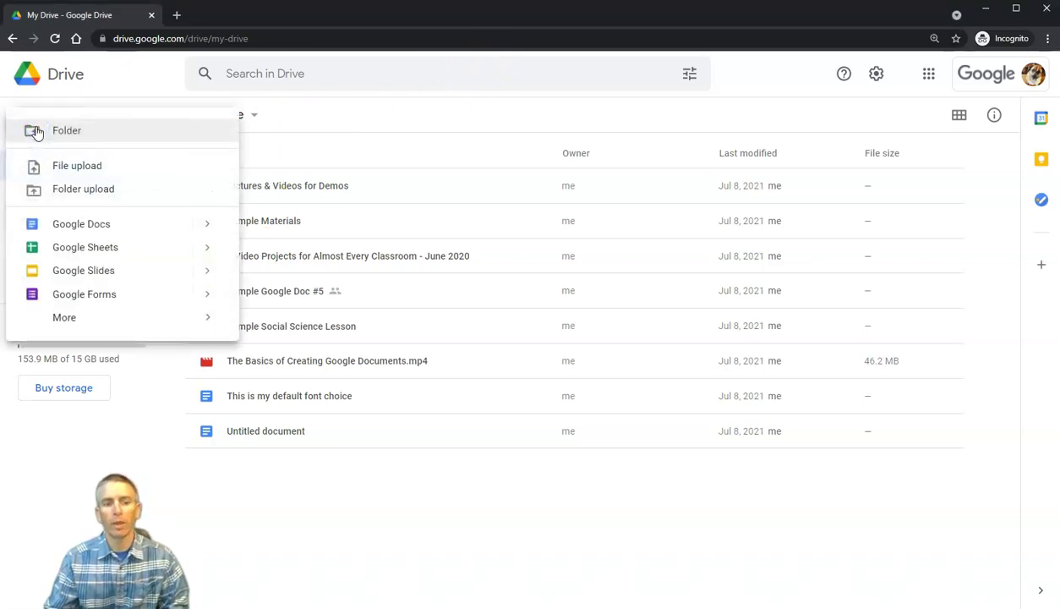
mouse_move(207, 274)
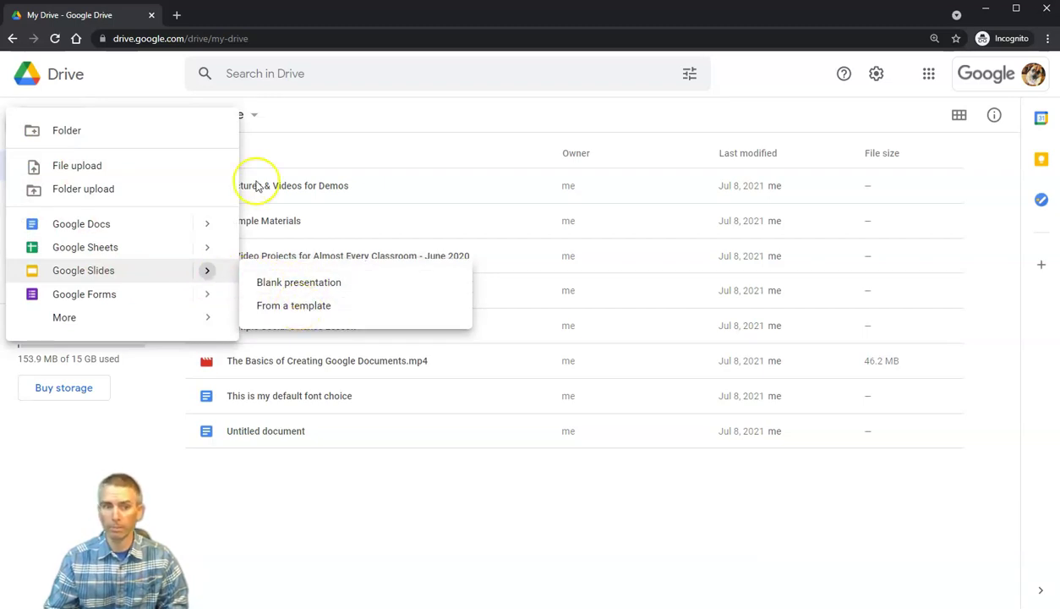
left_click(179, 15)
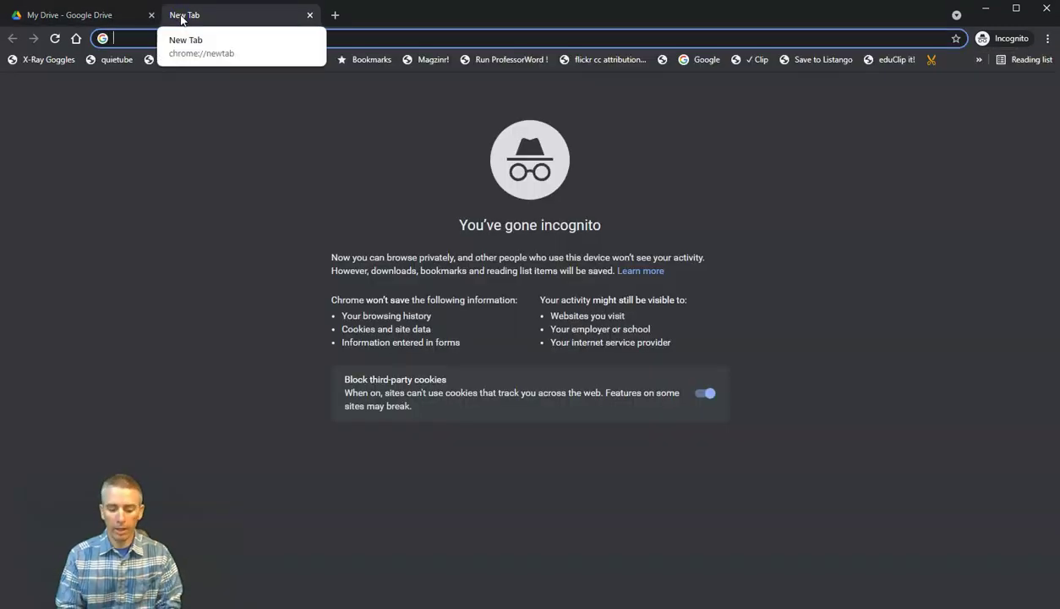
- Go to slides.google.com, browse the Template gallery, and return to the Slides home page
type("slide")
key("Return")
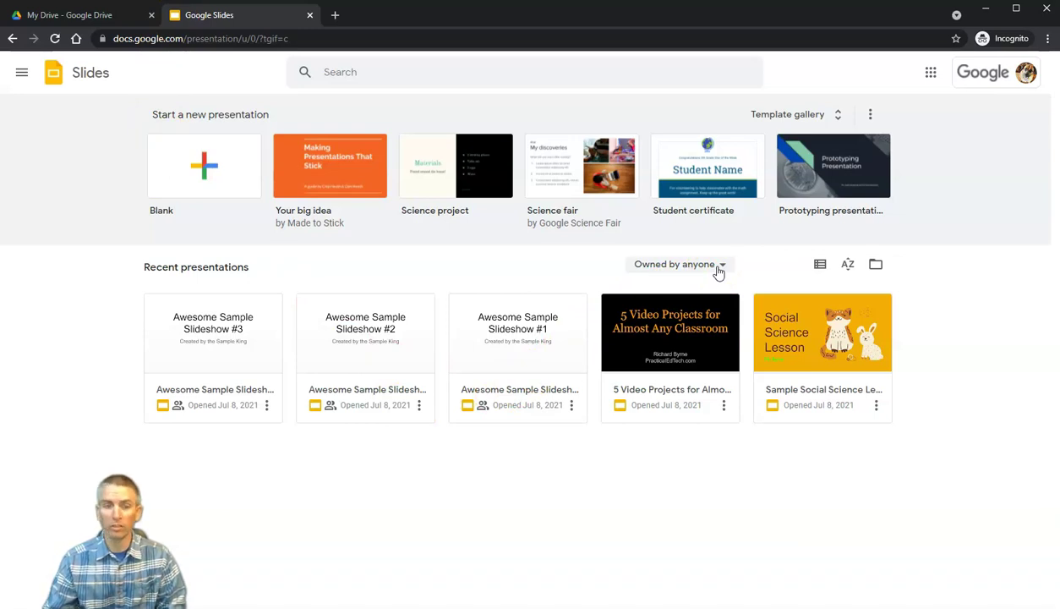
left_click(838, 123)
scroll(655, 330, "down", 8)
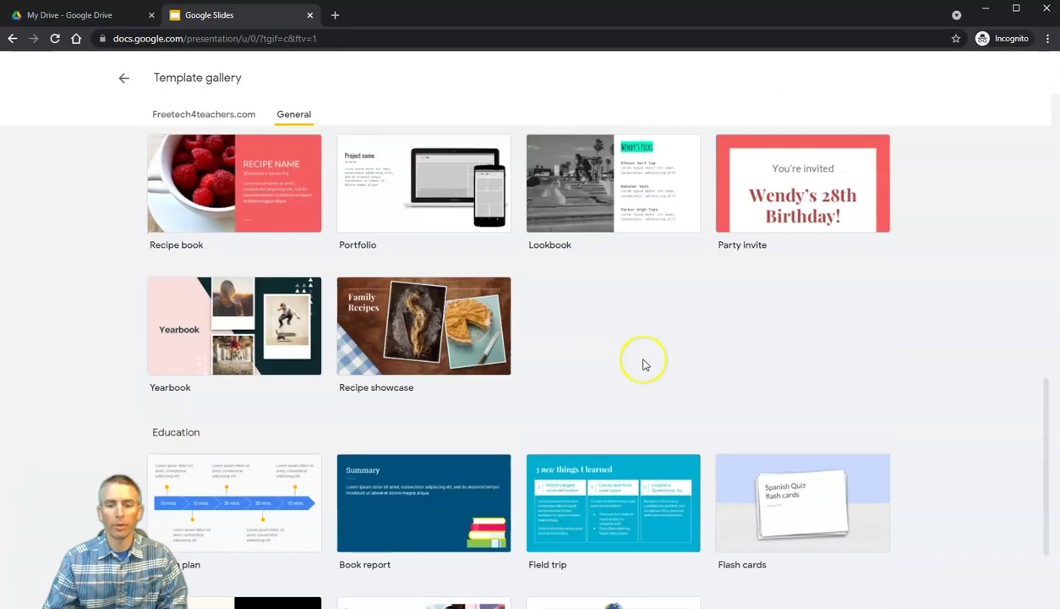
scroll(643, 363, "down", 2)
scroll(626, 355, "up", 8)
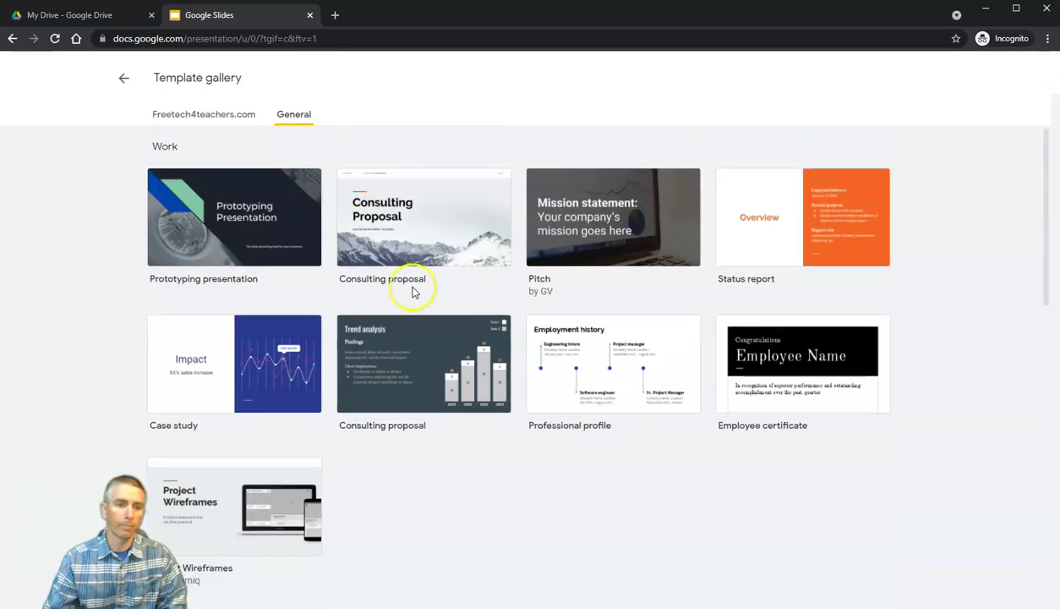
left_click(125, 77)
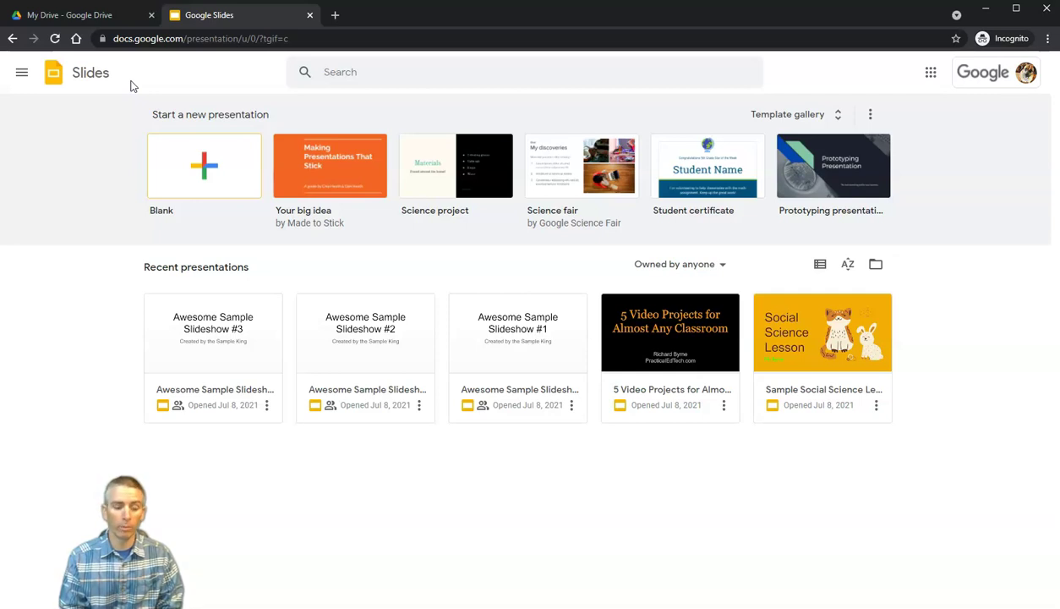
- Start a blank presentation from slides.new in another tab and dismiss the Themes panel
key("ctrl+t")
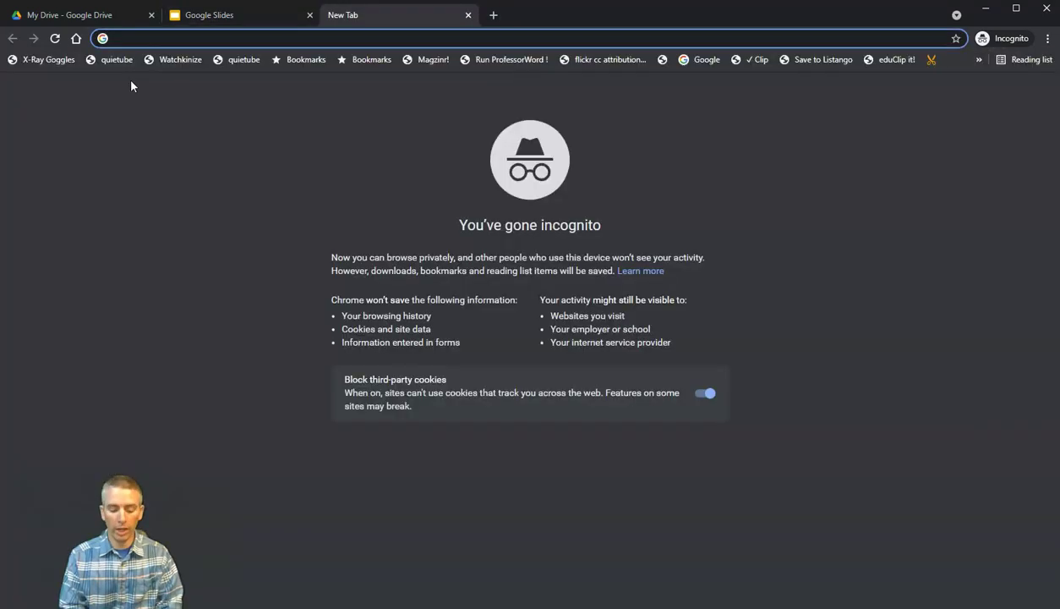
type("slides")
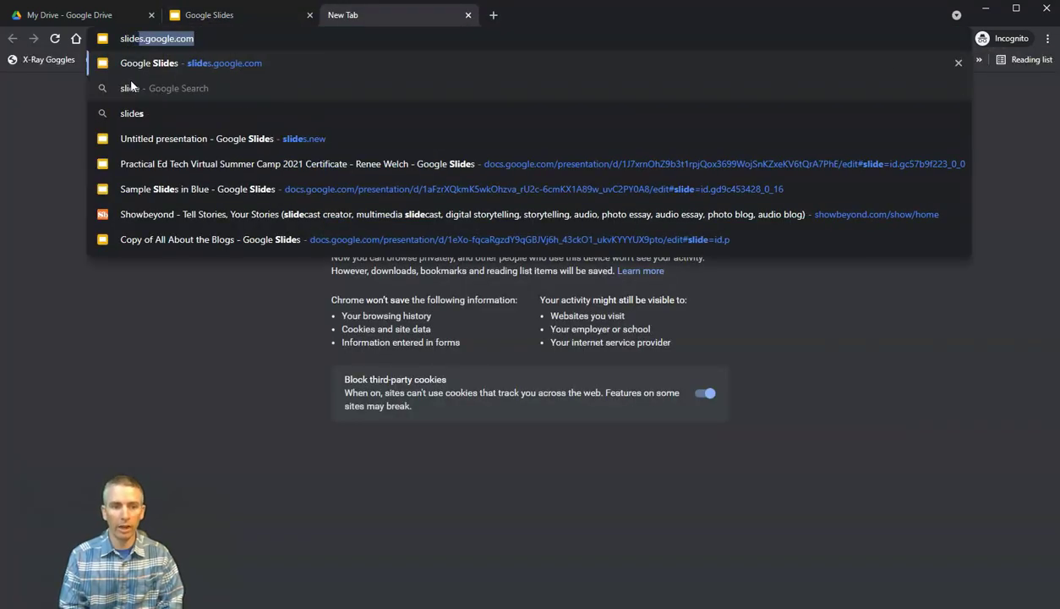
type(".new")
key("Return")
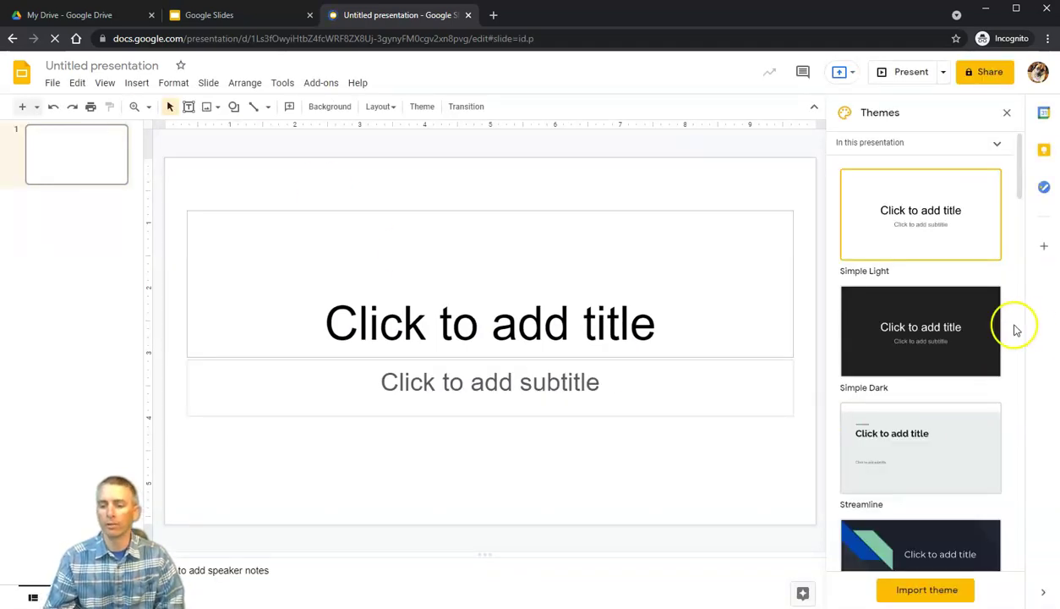
left_click(1007, 113)
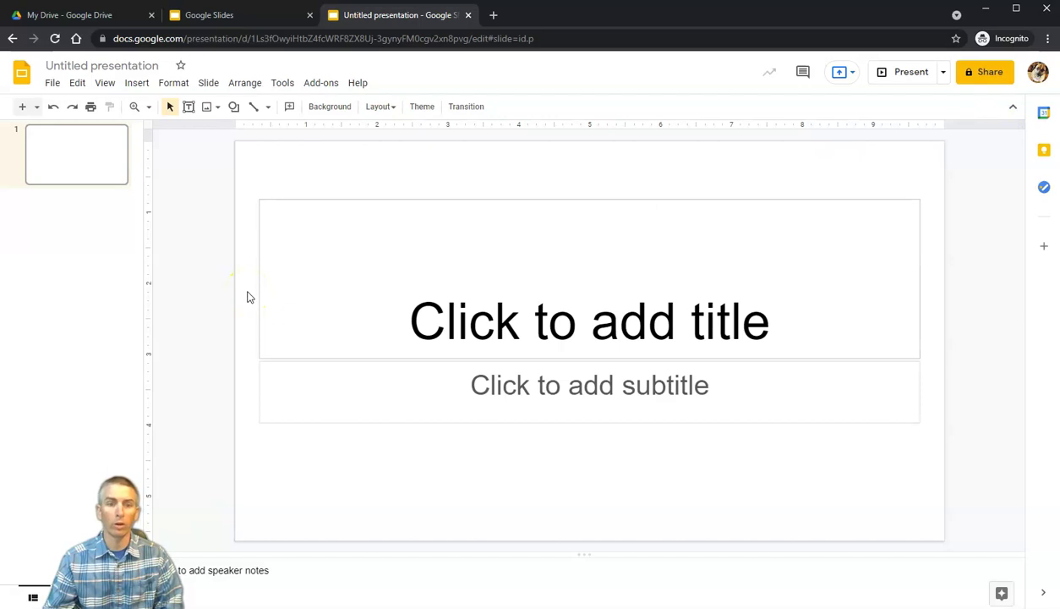
- Rename the presentation 'Sample Presentation #12' and enter that as the slide title
left_click(119, 65)
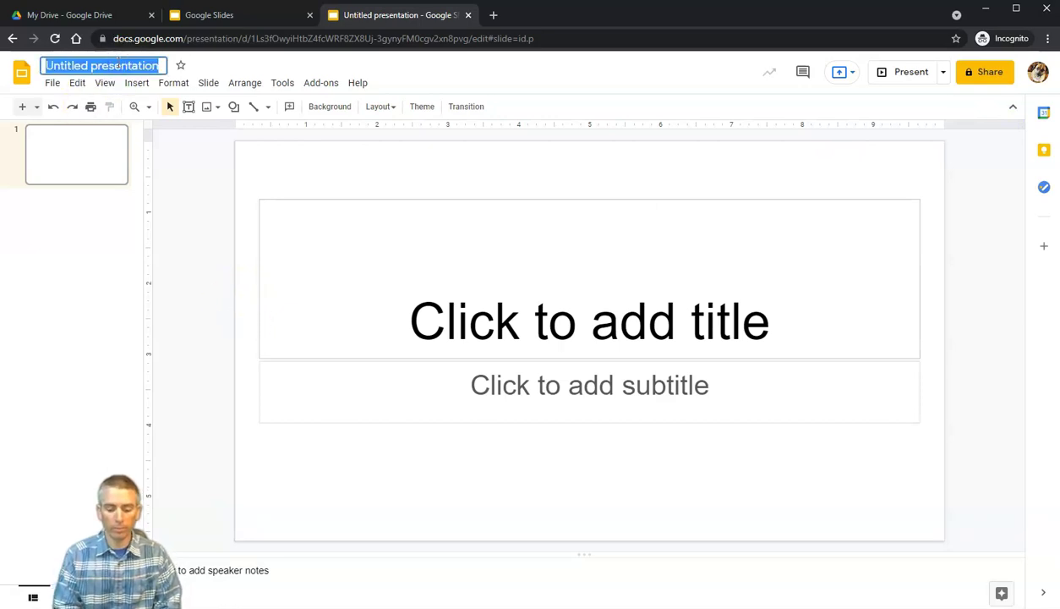
type("Sample Presentation #12")
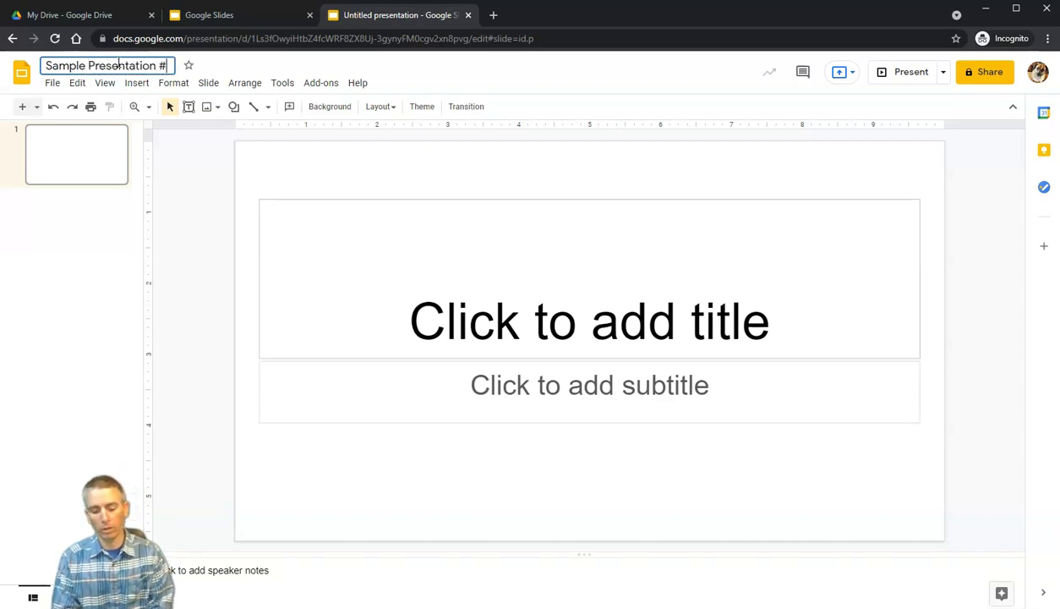
left_click(566, 336)
type("Sample R")
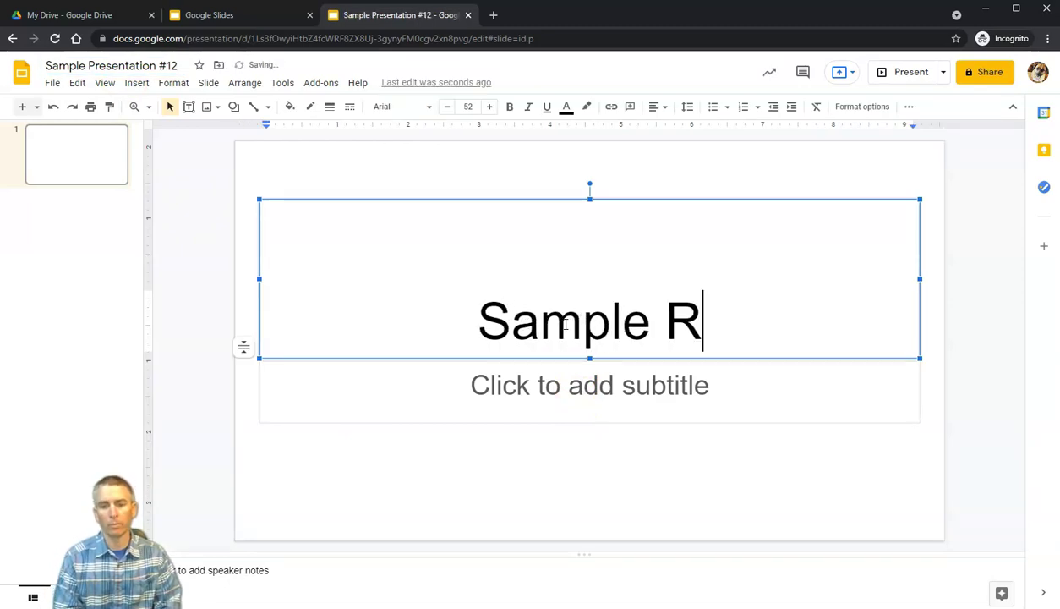
key("BackSpace")
type("Prese")
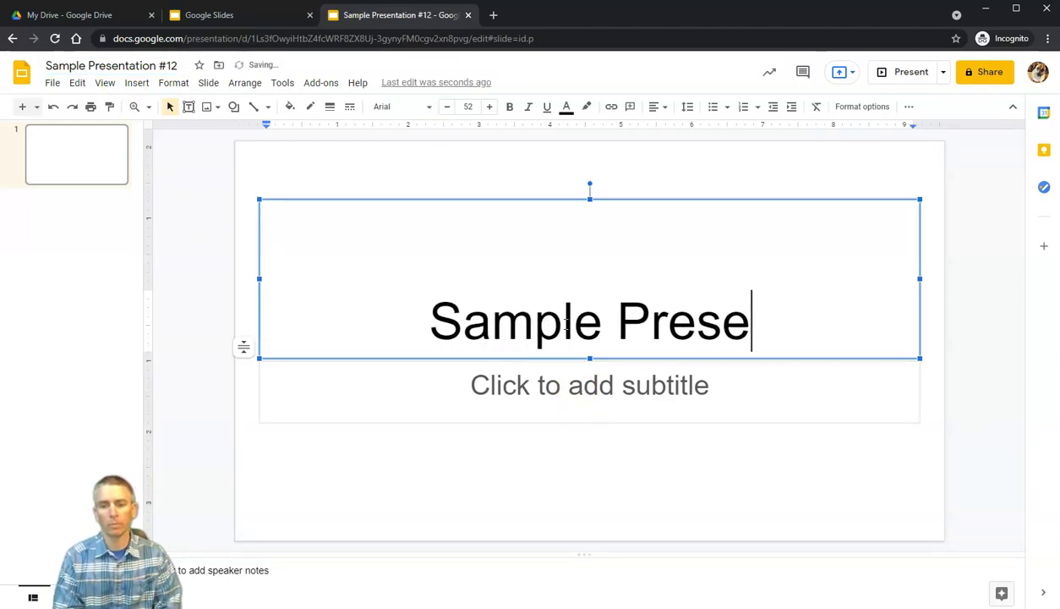
type("ntation #12")
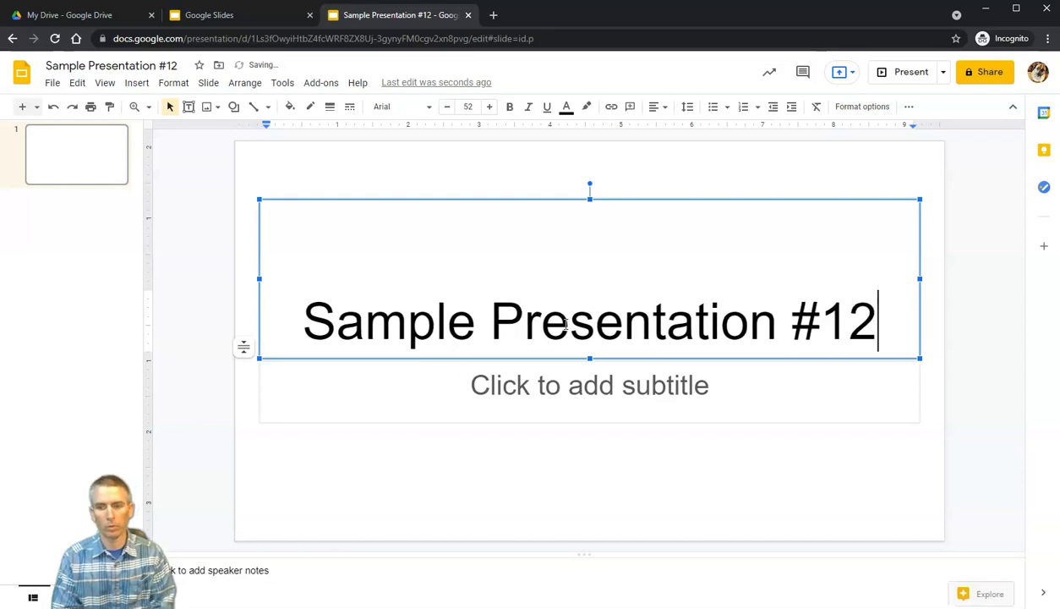
- Enter the author's name as the subtitle and enlarge the speaker notes area
left_click(631, 407)
type("Richard Byrne")
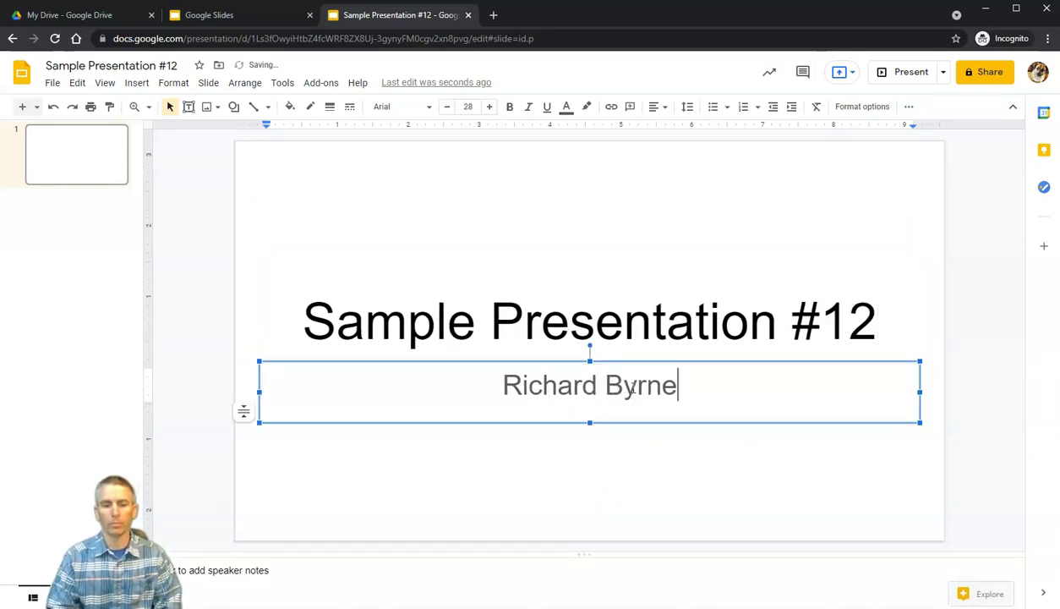
left_click(436, 573)
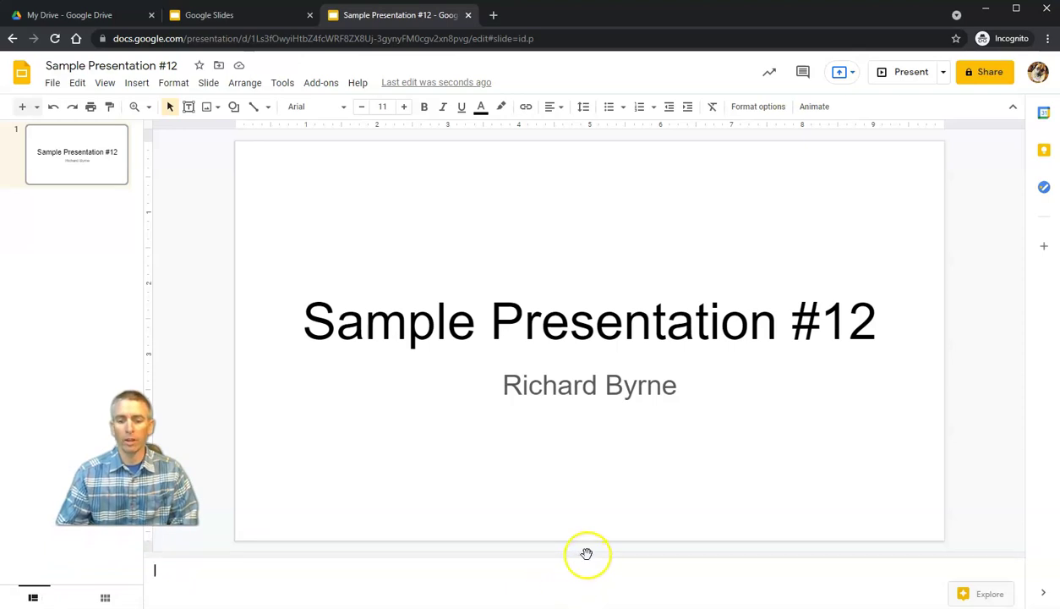
left_click_drag(586, 554, 589, 529)
- Write the note 'Remember to make eye contact with the audience as often as possible. Try not to read off of the slides.'
left_click(395, 556)
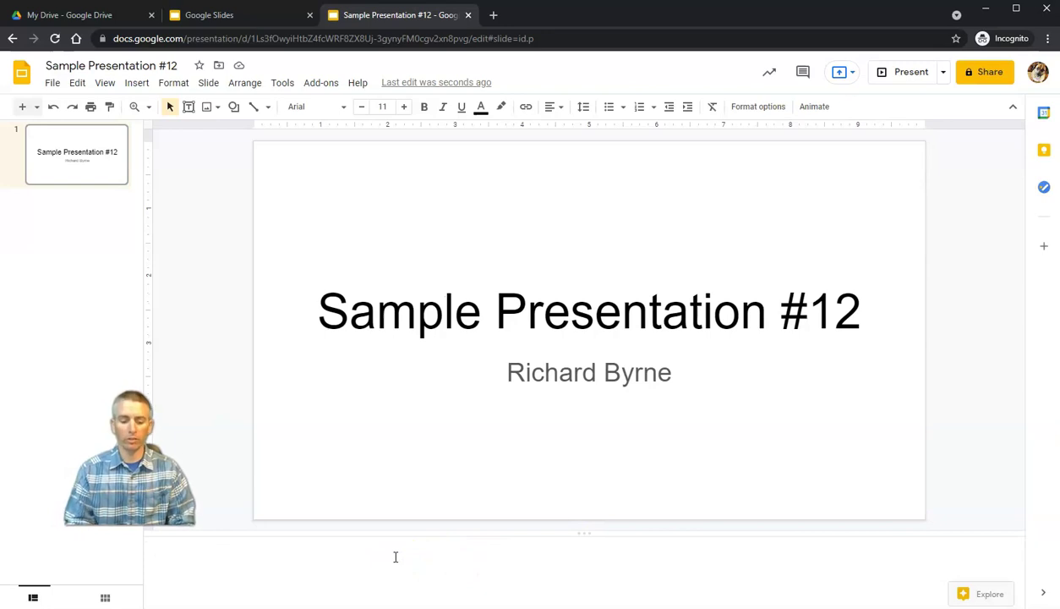
type("Remember to")
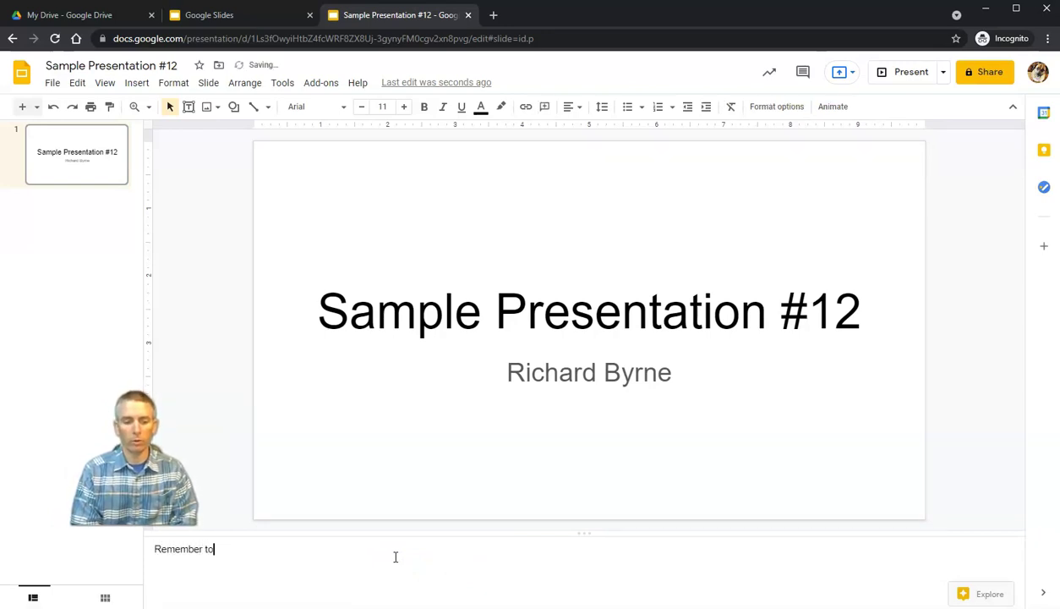
type(" make eye")
key("Tab")
type("with")
key("Tab")
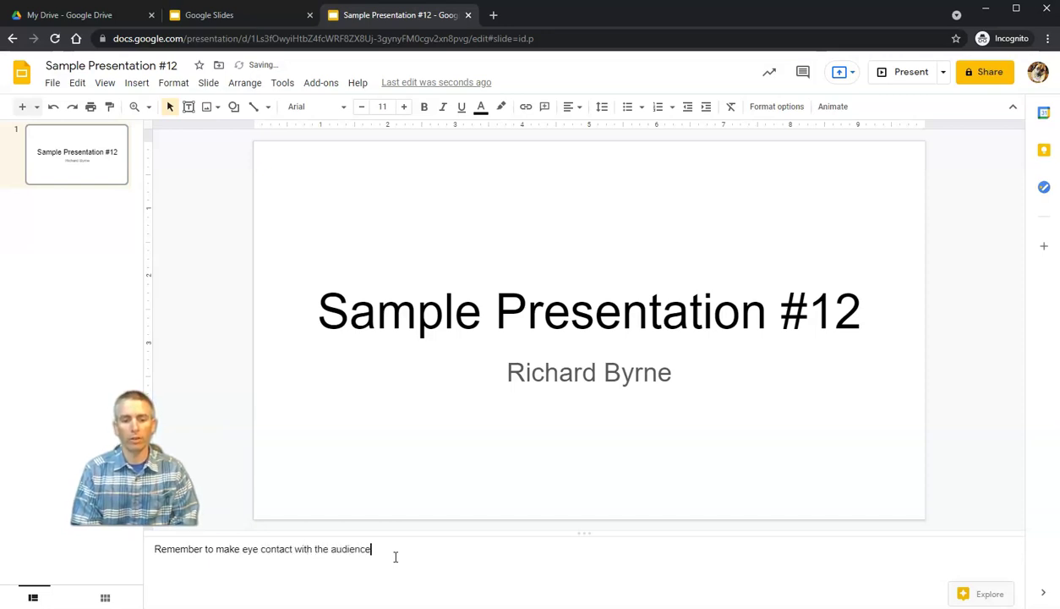
type("as ofte")
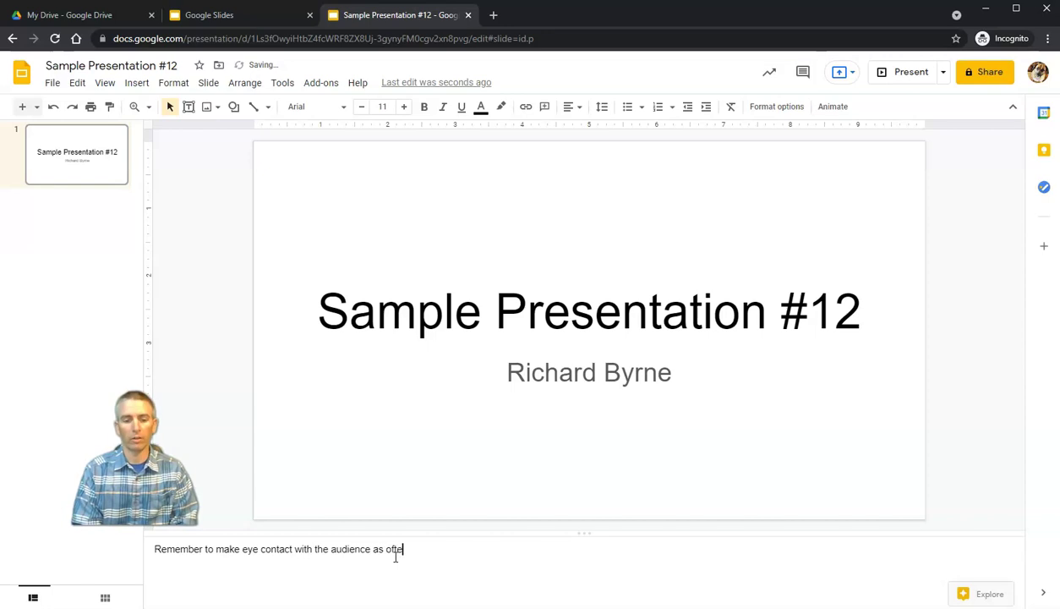
type("n as pos")
key("Tab")
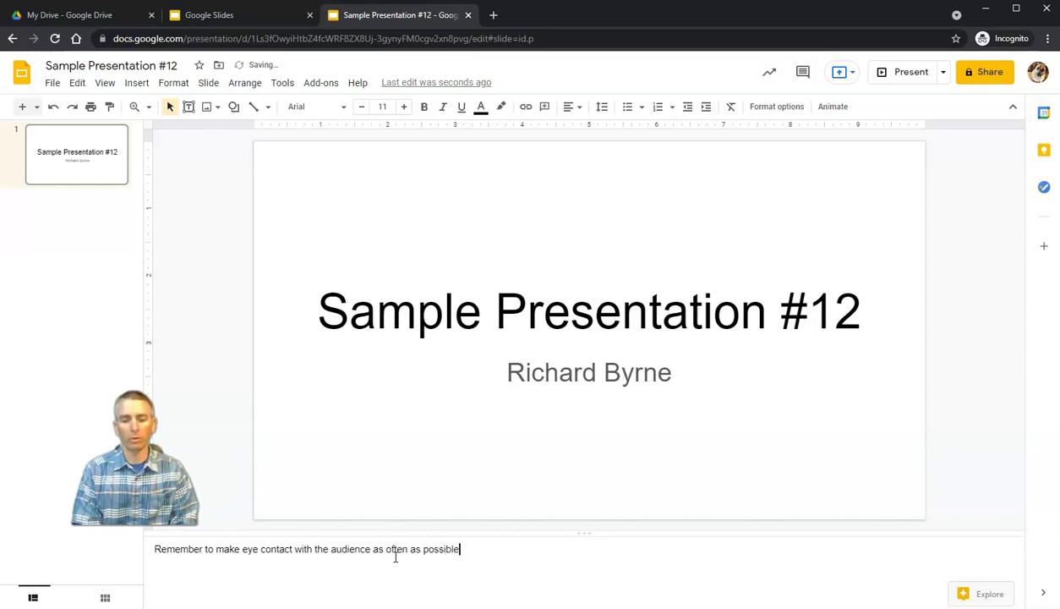
type(". Try not to read off of t")
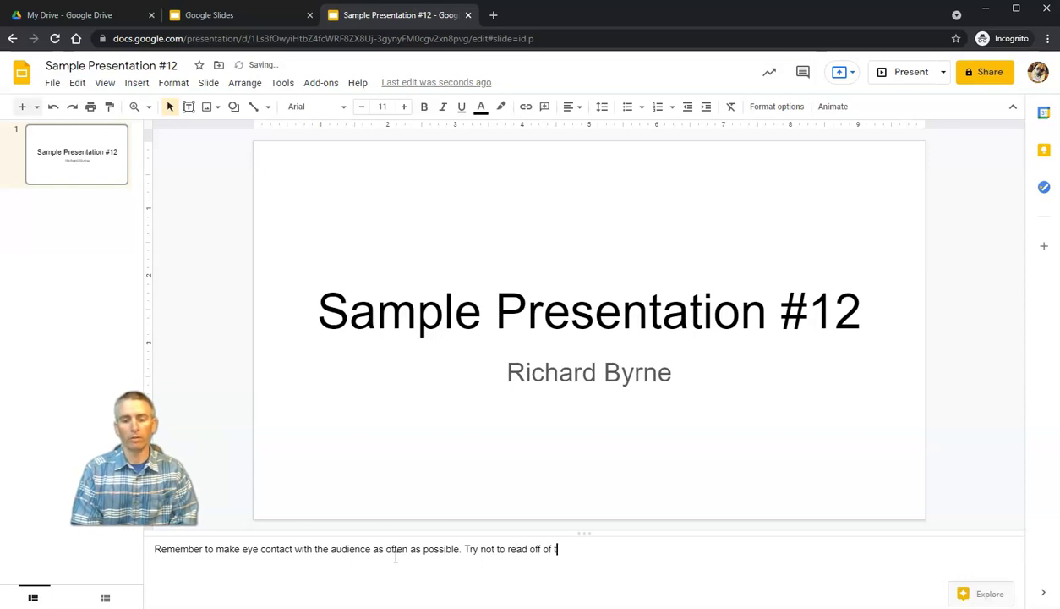
type("he slides.")
- Increase the speaker note text size to 16
triple_click(598, 548)
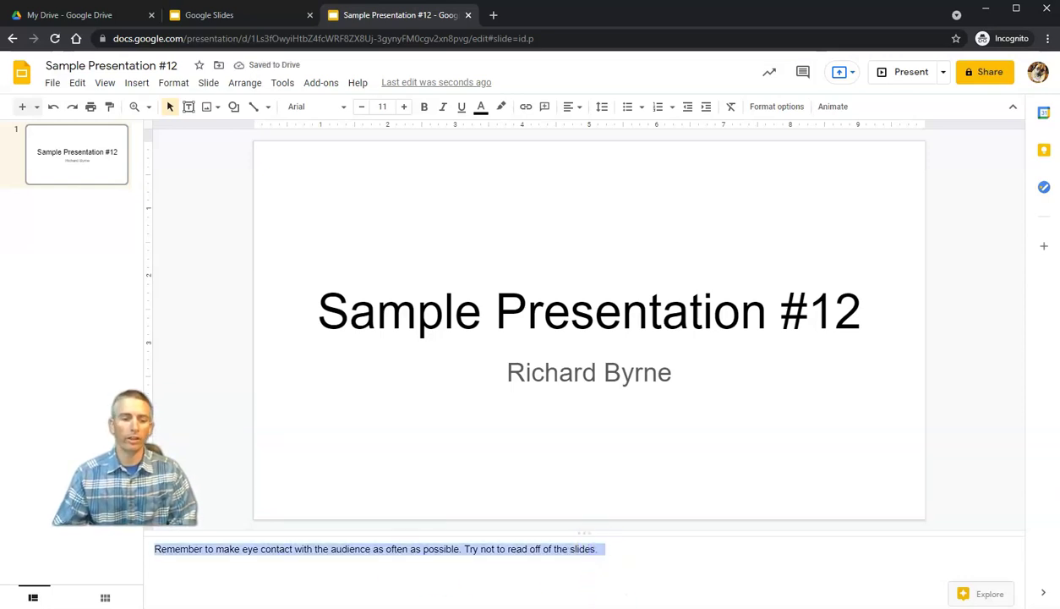
left_click(404, 107)
left_click(405, 107)
left_click(405, 107)
left_click(405, 107)
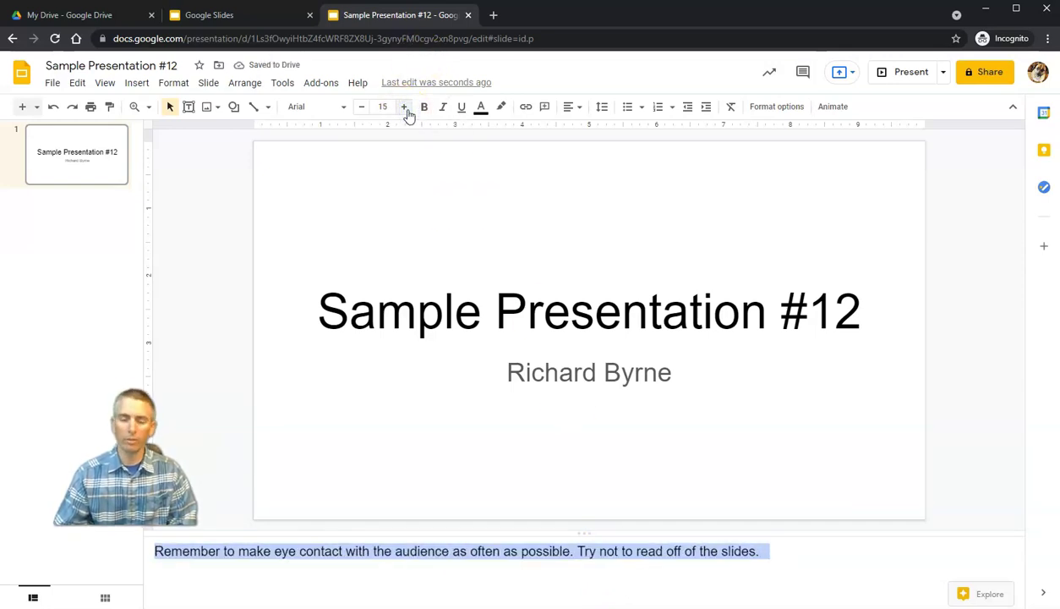
left_click(405, 107)
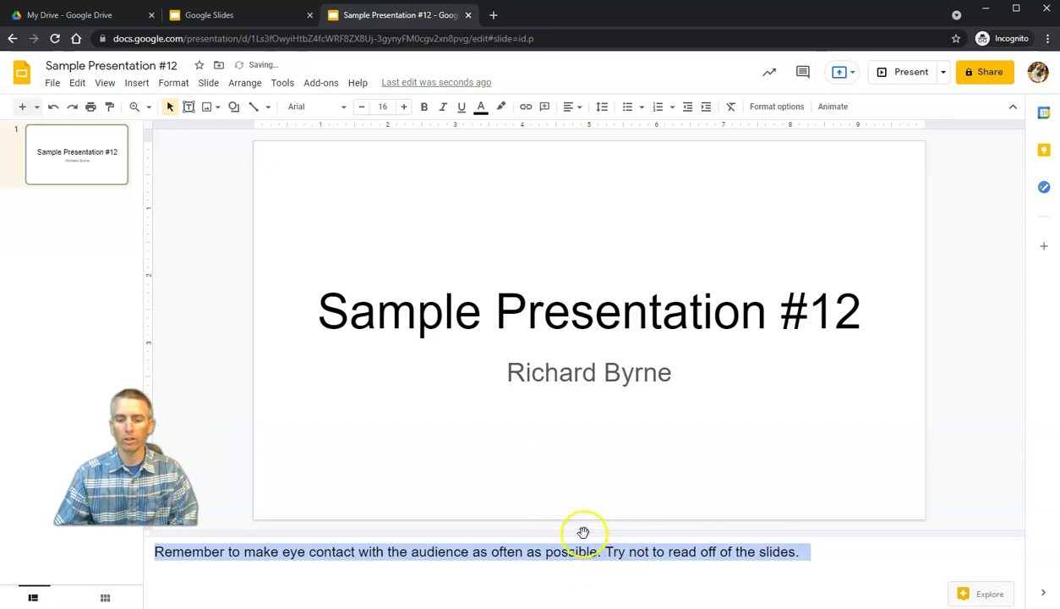
- Deselect the note and move the divider down so the slide is larger than the notes
left_click_drag(584, 530, 584, 556)
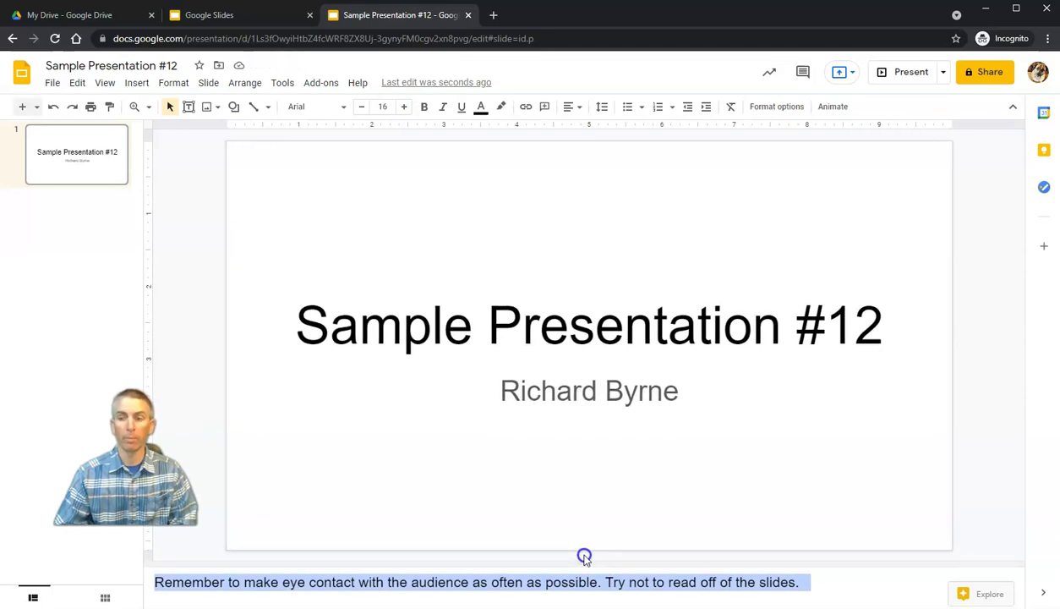
left_click_drag(584, 556, 587, 534)
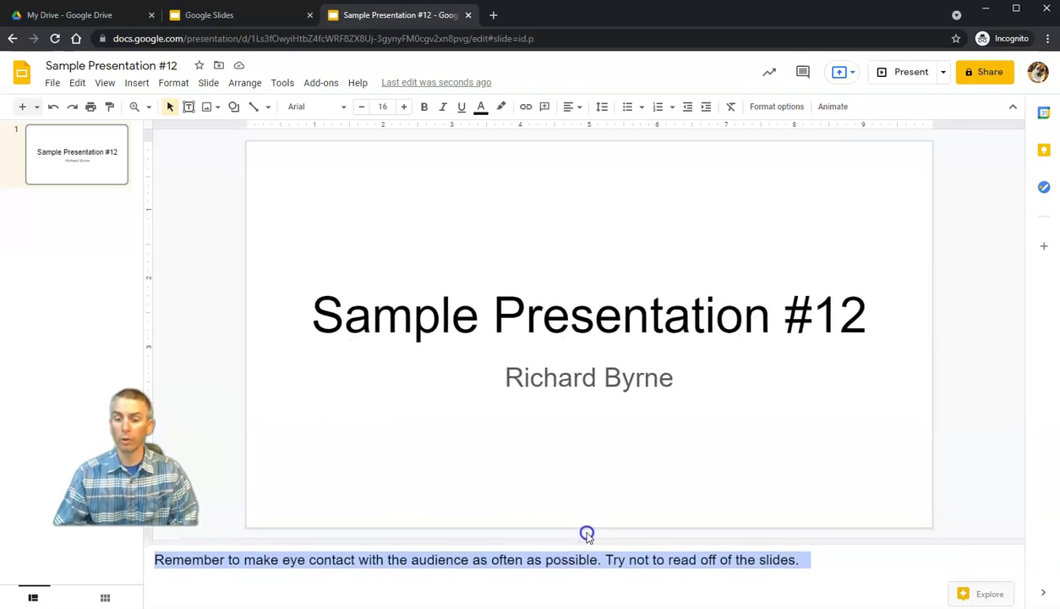
left_click(611, 561)
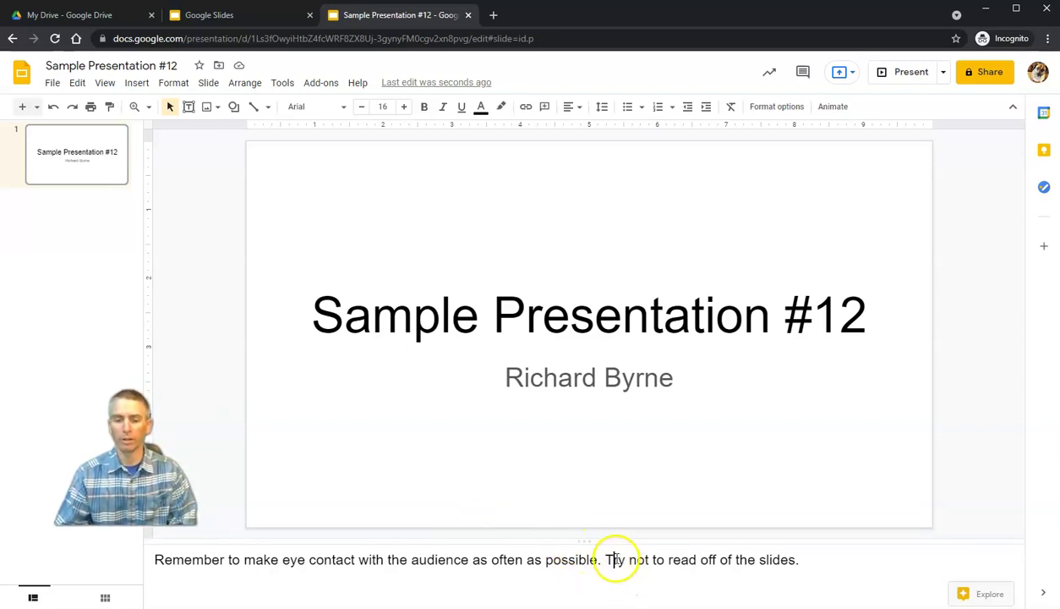
left_click_drag(586, 540, 588, 555)
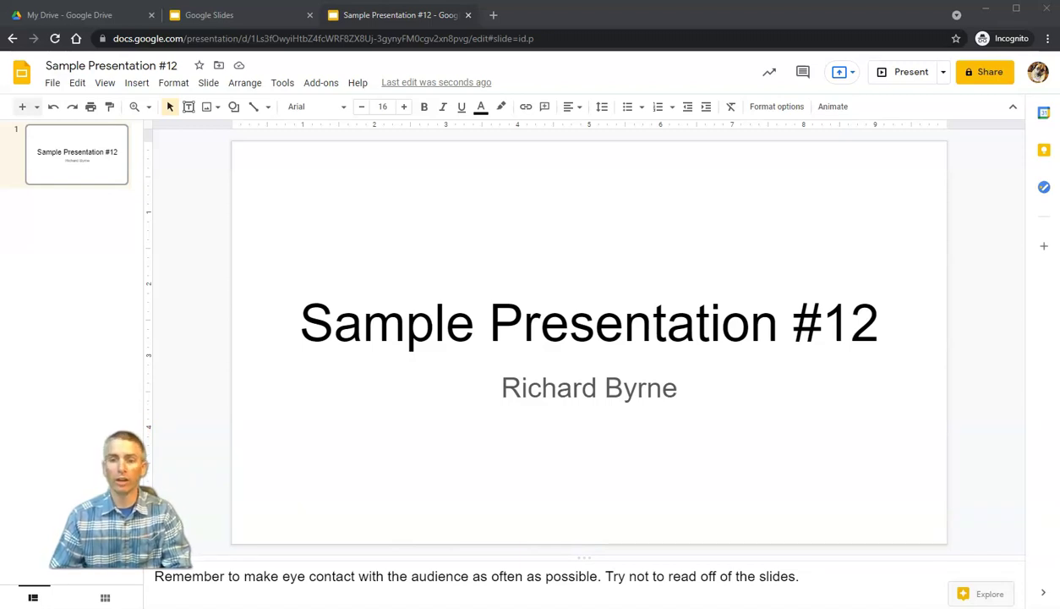
- Share the presentation with a colleague as Editor and send the invitation
left_click(981, 80)
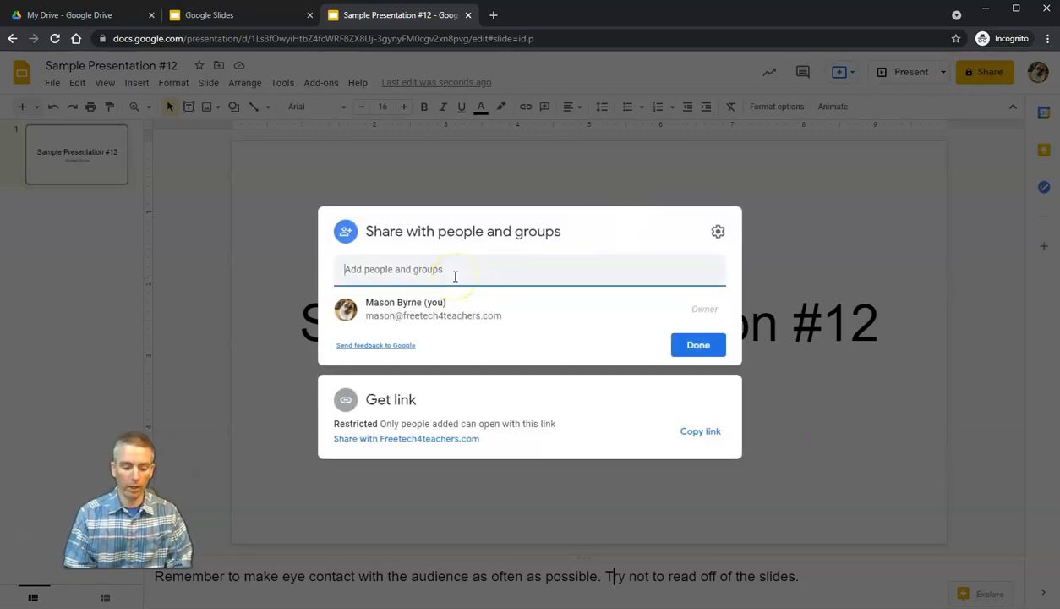
type("max")
left_click(439, 309)
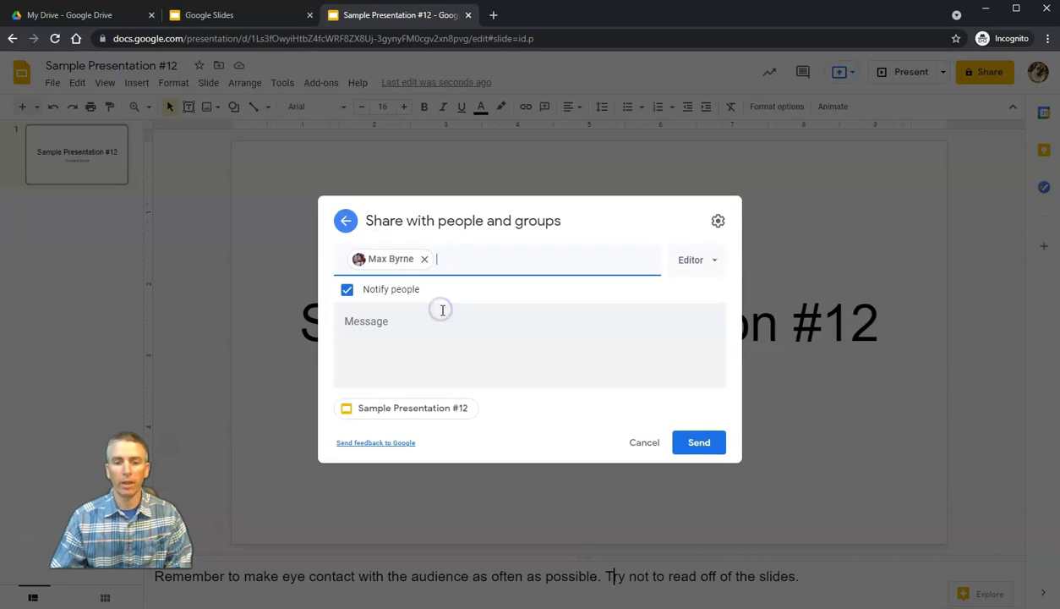
left_click(711, 261)
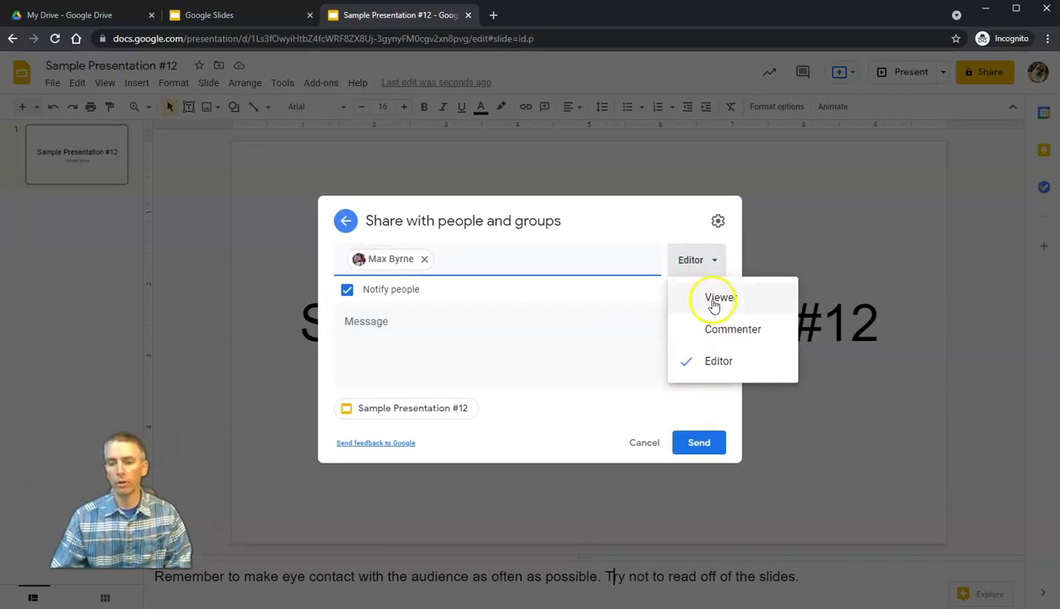
left_click(713, 359)
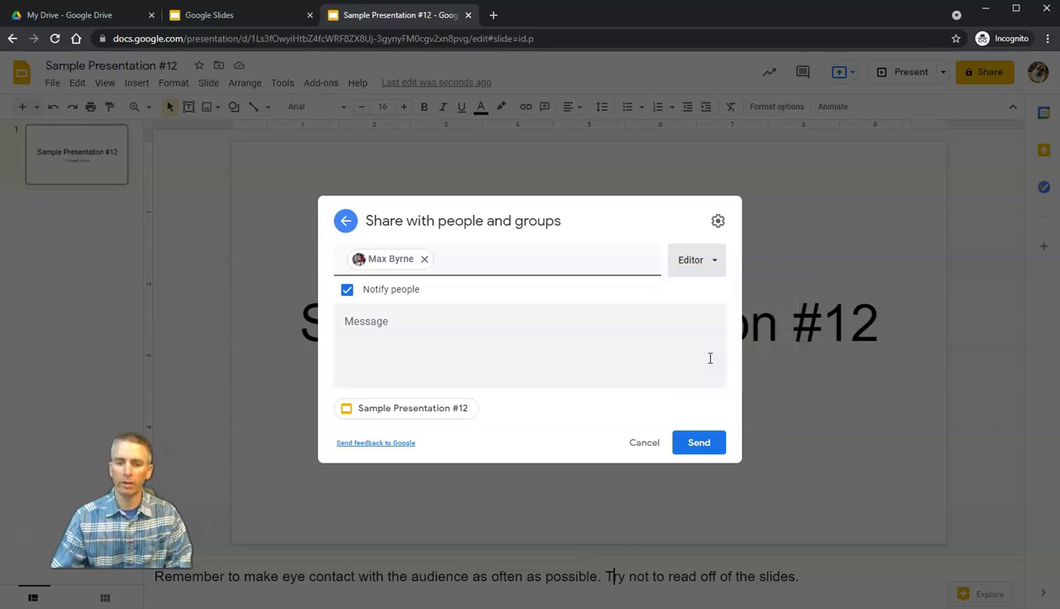
left_click(699, 441)
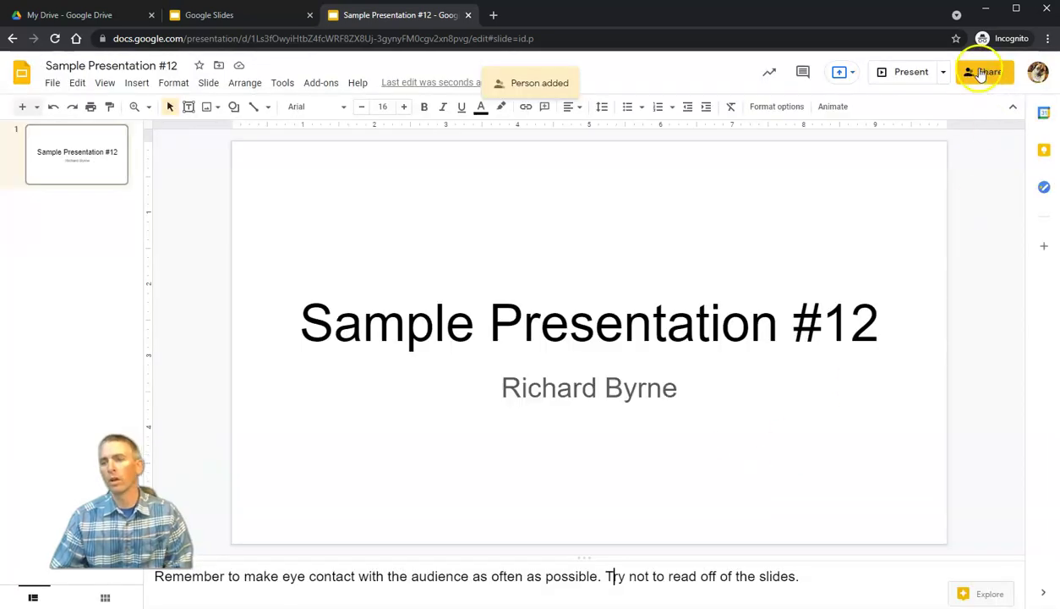
- Toggle the editor-sharing and viewer download/print/copy permission settings off and back on
left_click(984, 72)
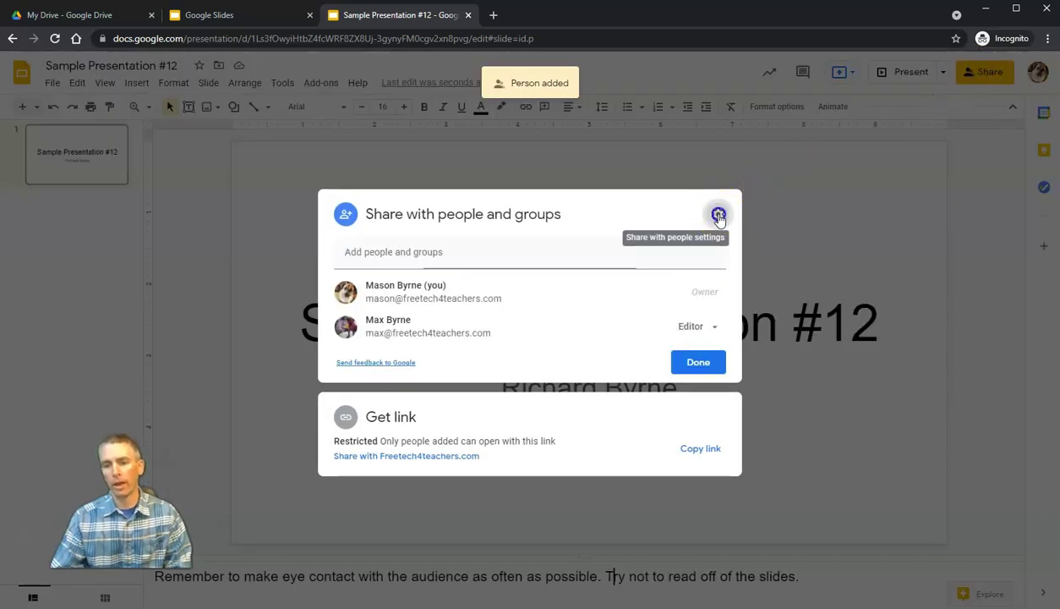
left_click(719, 215)
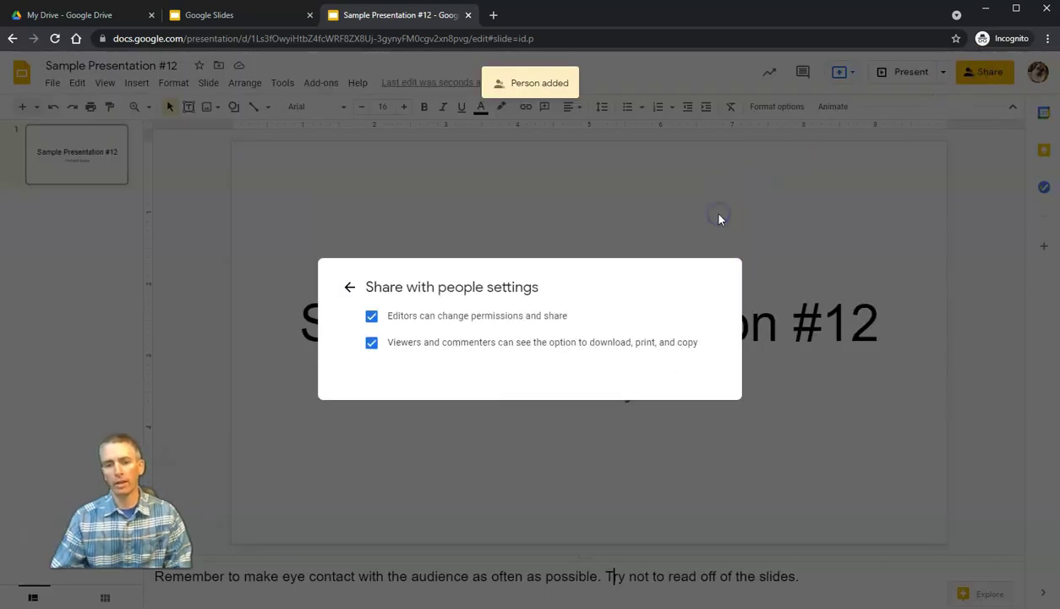
left_click(372, 318)
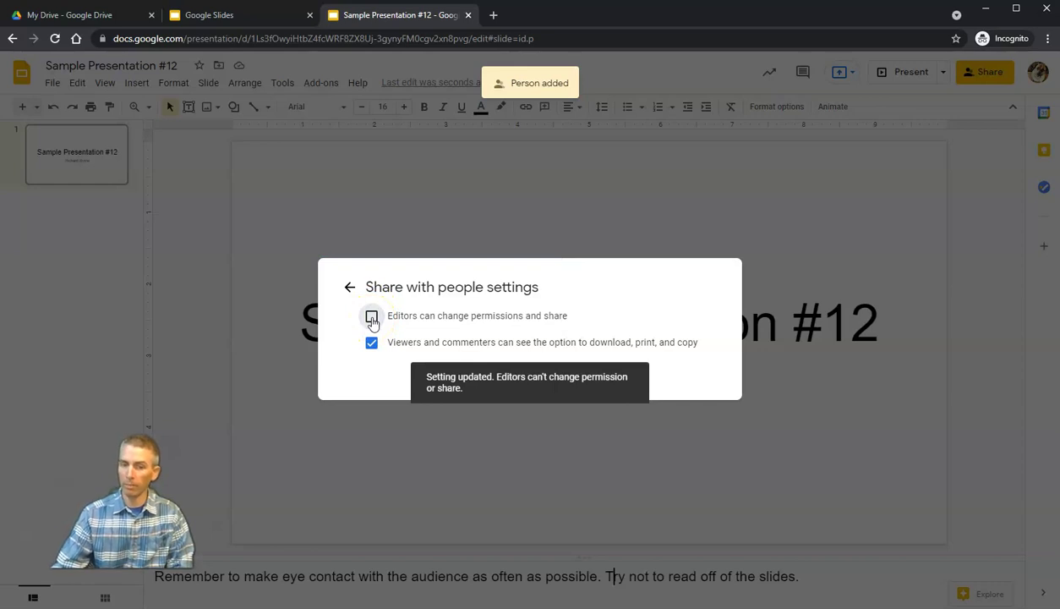
left_click(373, 347)
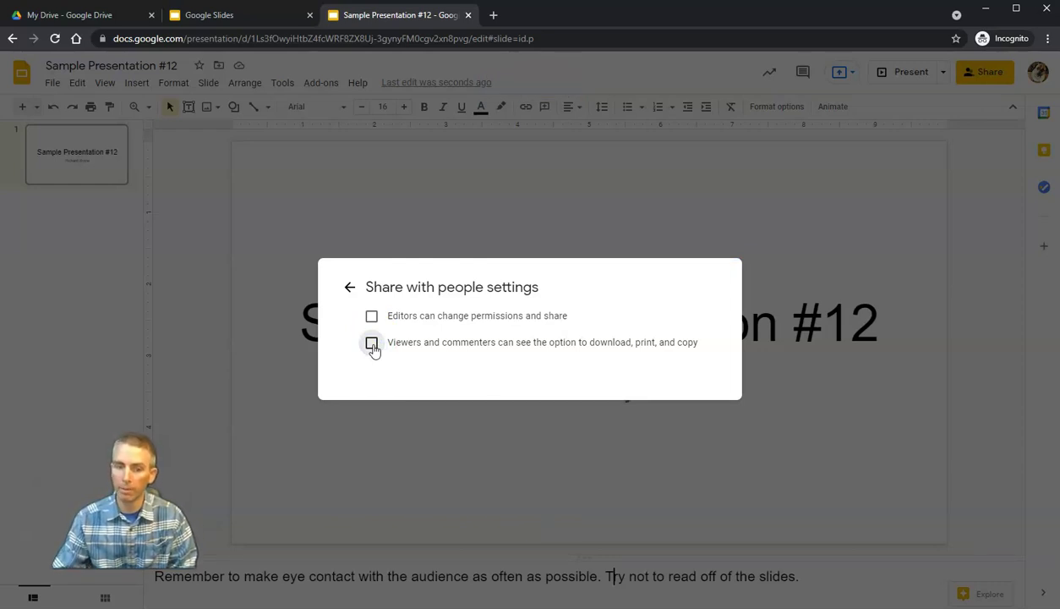
left_click(372, 344)
left_click(372, 317)
left_click(350, 286)
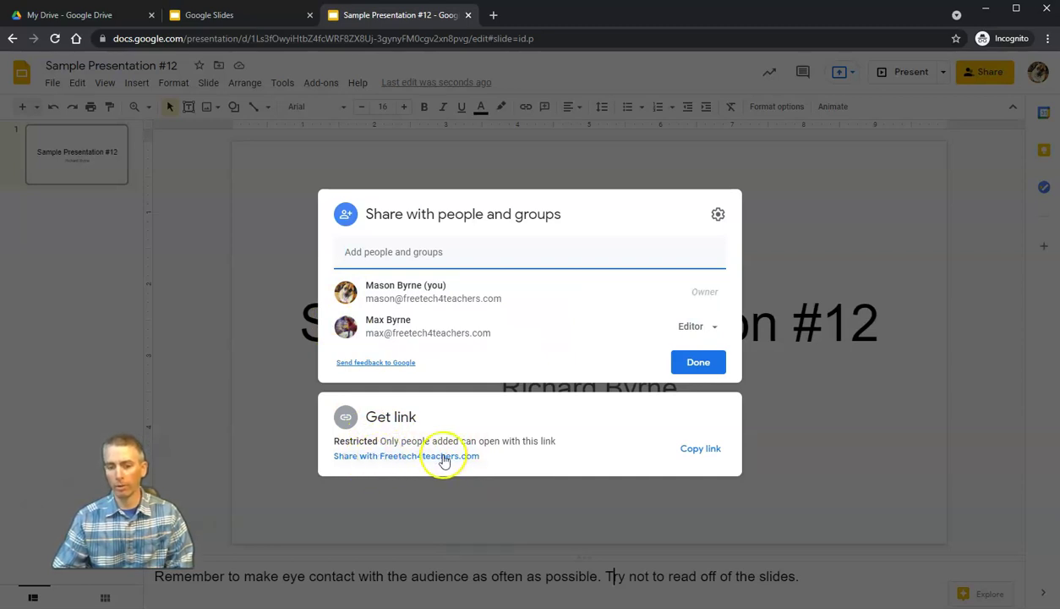
- Copy the presentation link and set link access to Anyone with the link as Viewer
left_click(695, 456)
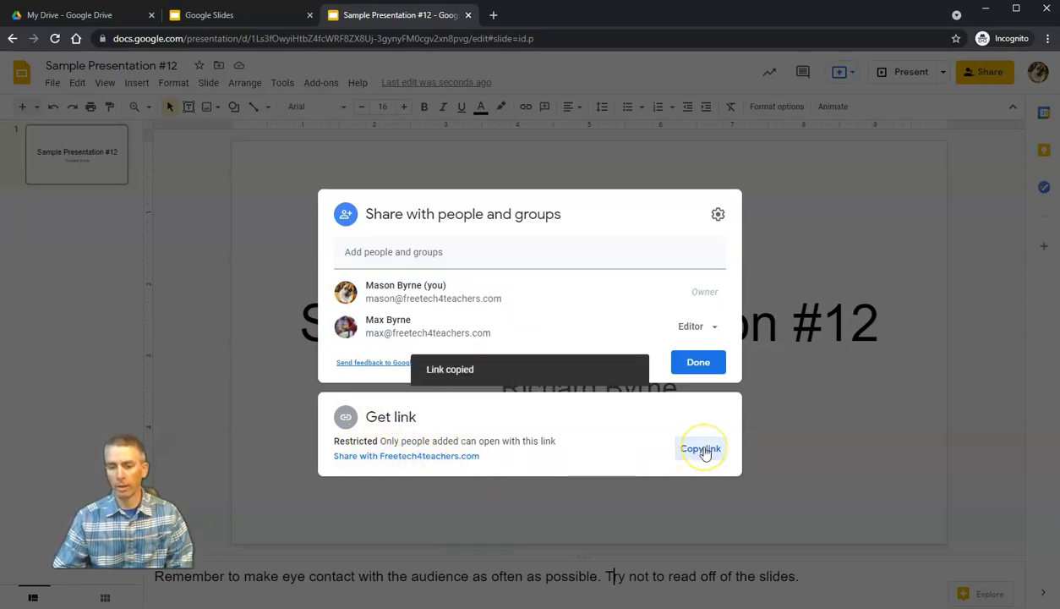
left_click(391, 464)
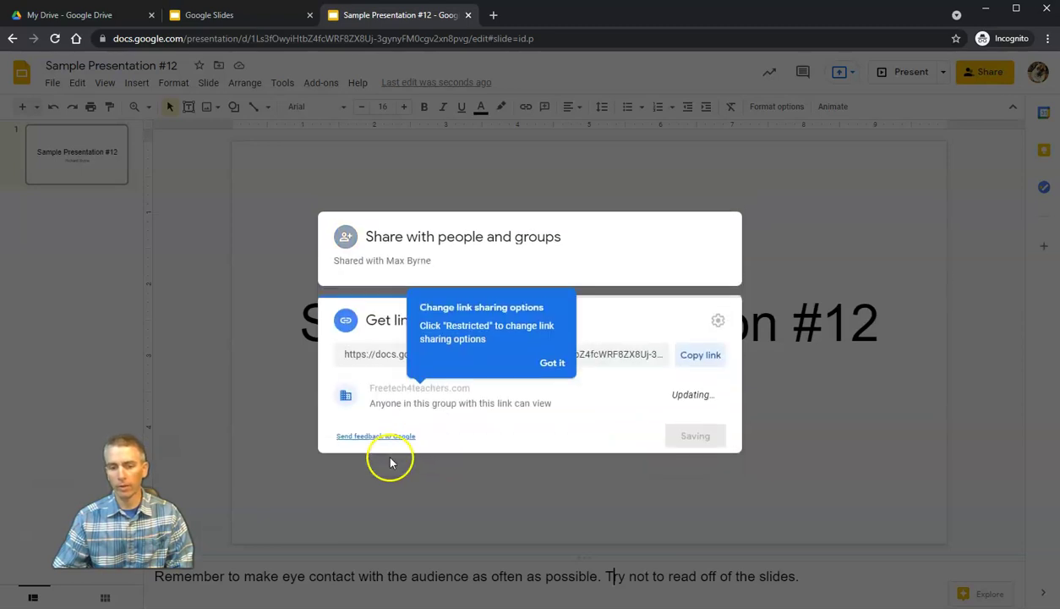
left_click(482, 385)
left_click(449, 506)
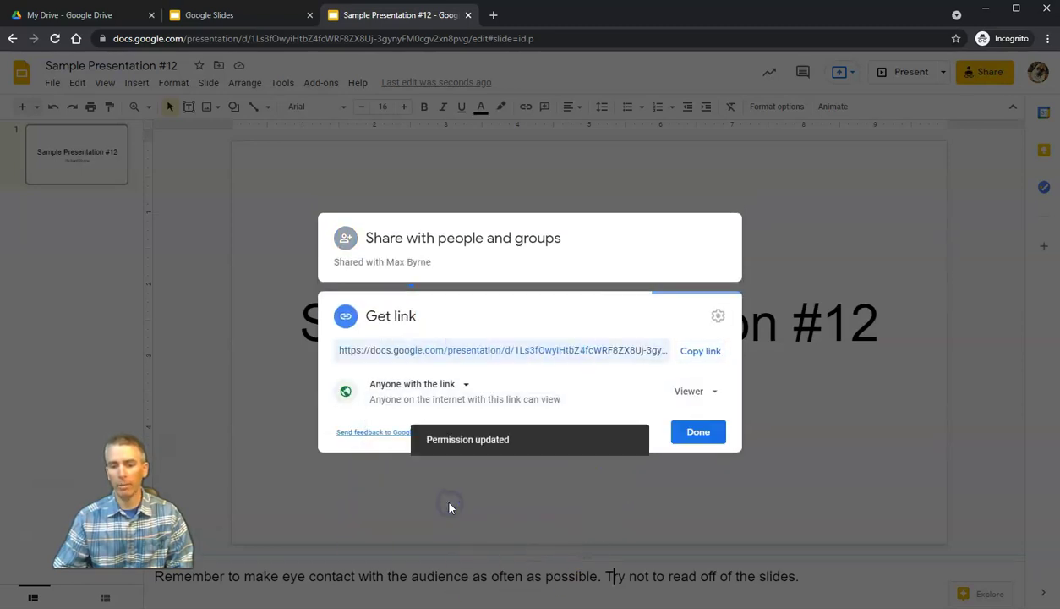
left_click(699, 394)
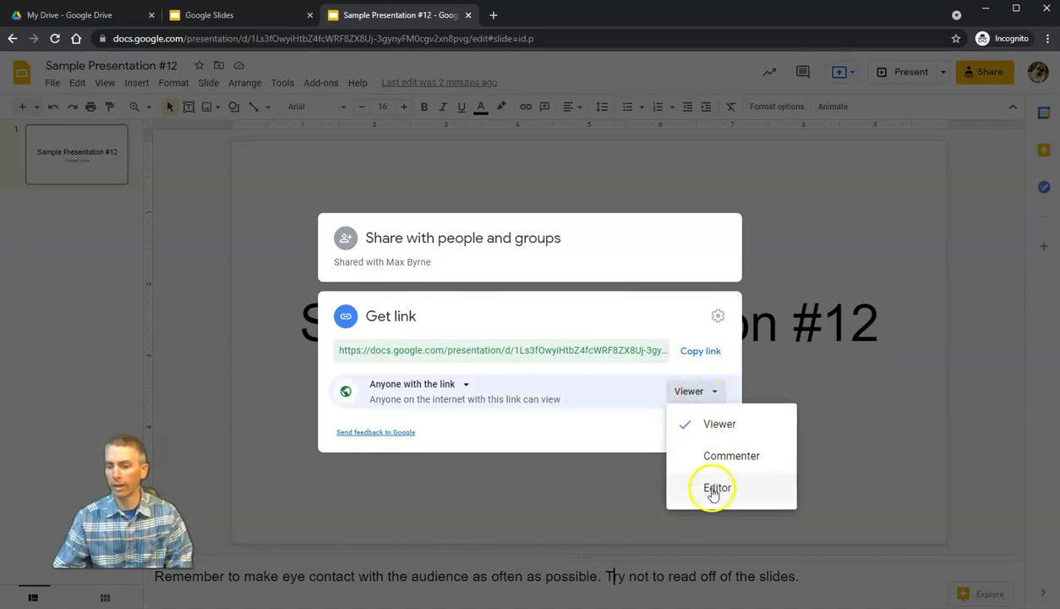
left_click(715, 423)
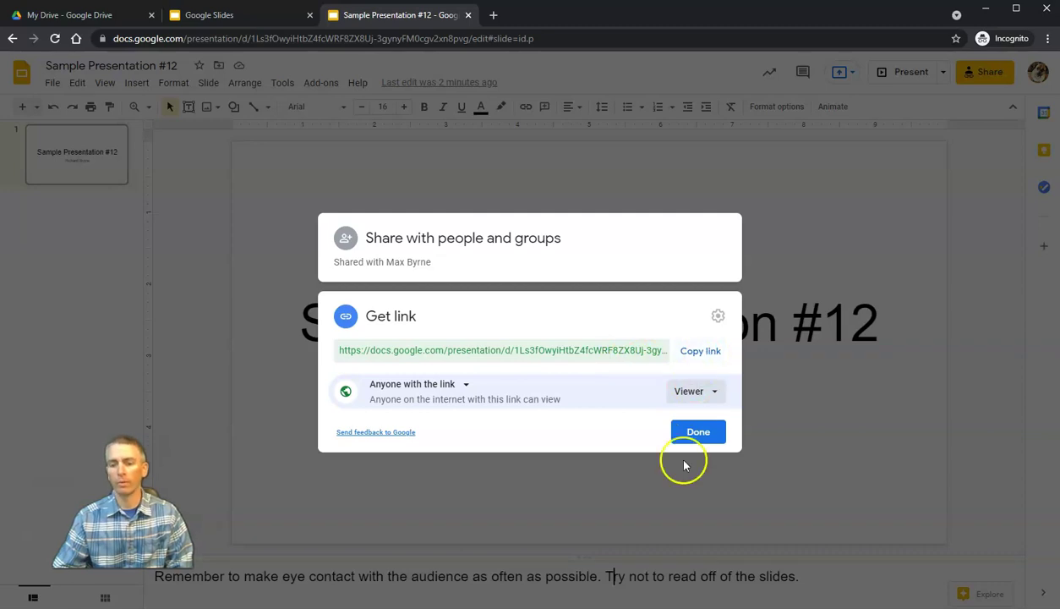
left_click(691, 433)
- Set general link access back to Restricted and close the sharing dialog
left_click(981, 75)
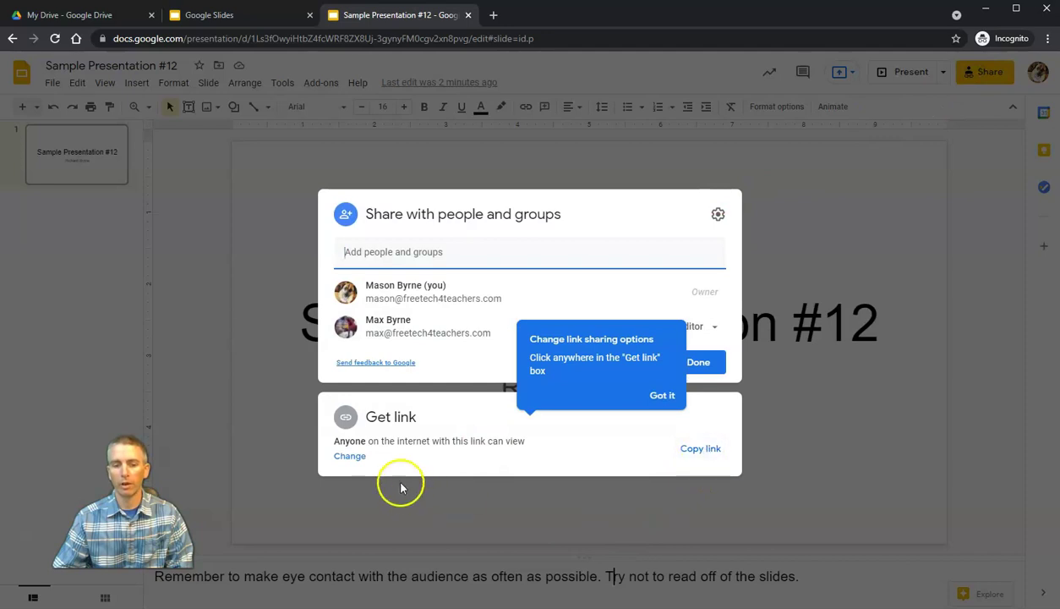
left_click(350, 456)
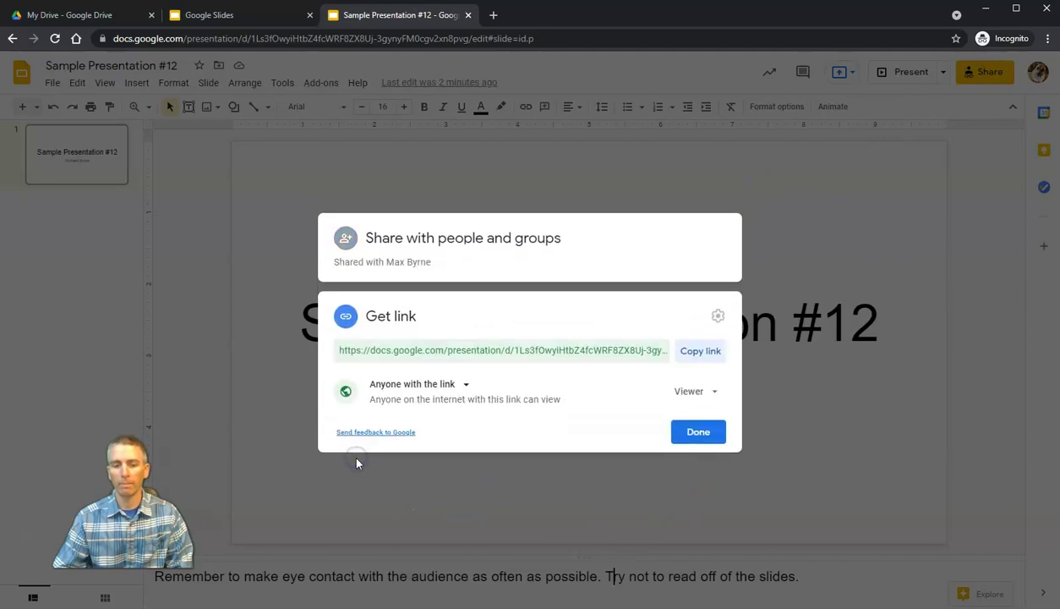
left_click(468, 394)
left_click(455, 411)
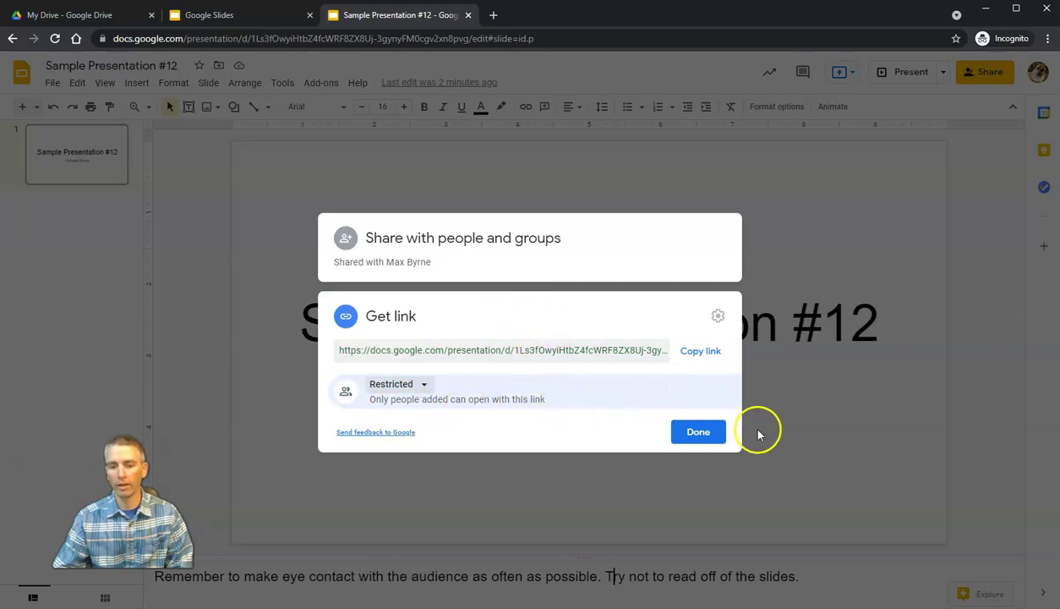
left_click(686, 429)
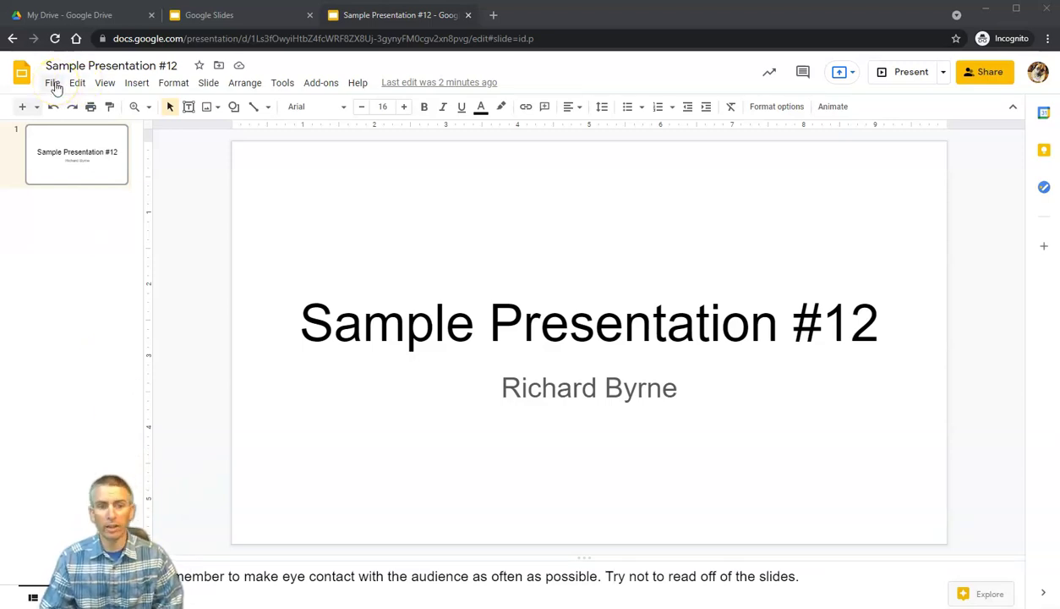
- Add a new slide after the title slide and give it the Blank layout
left_click(208, 85)
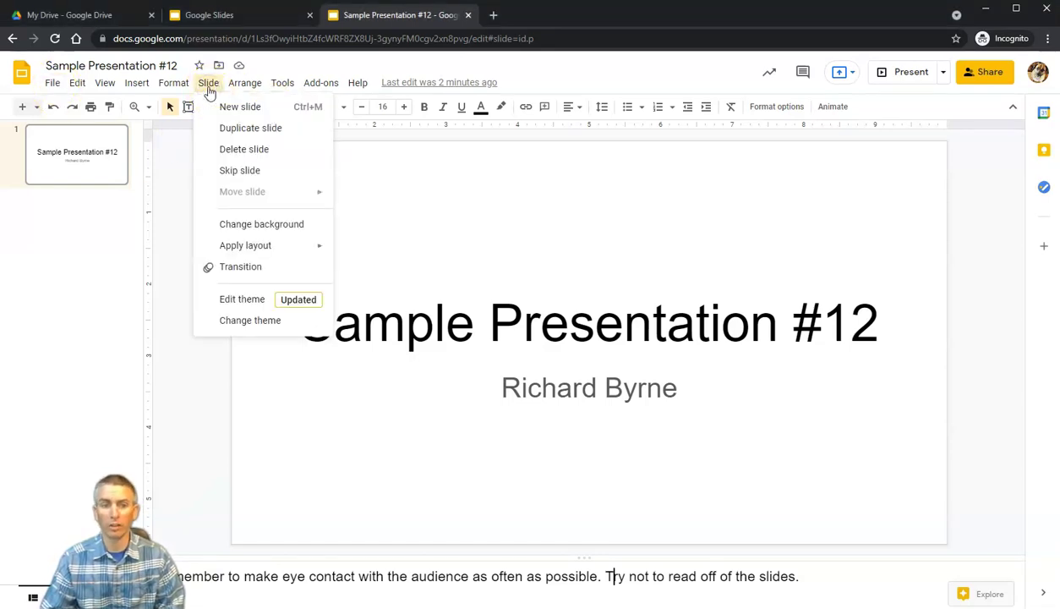
left_click(231, 107)
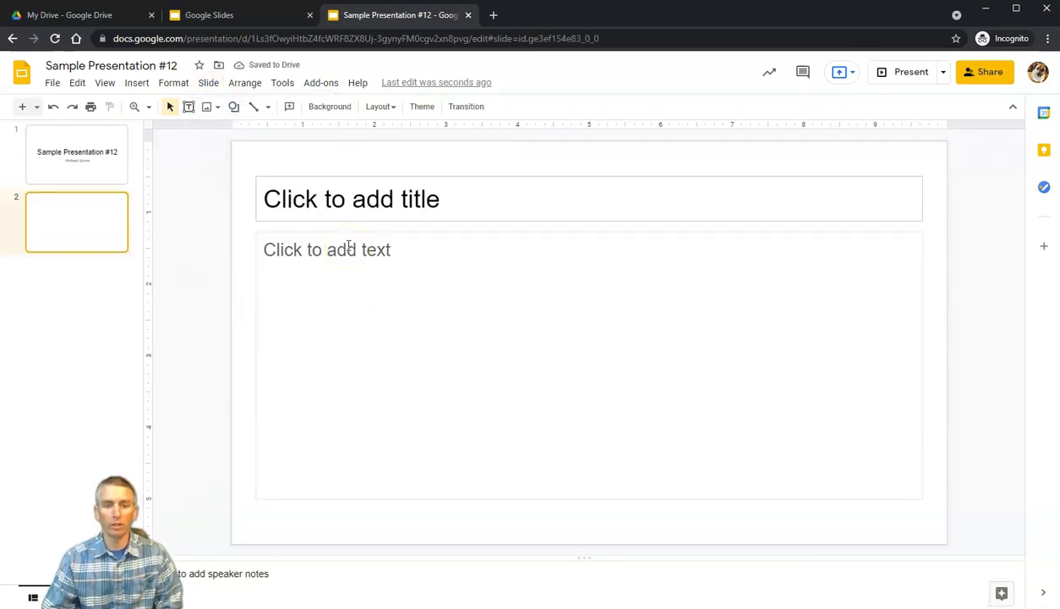
left_click(385, 107)
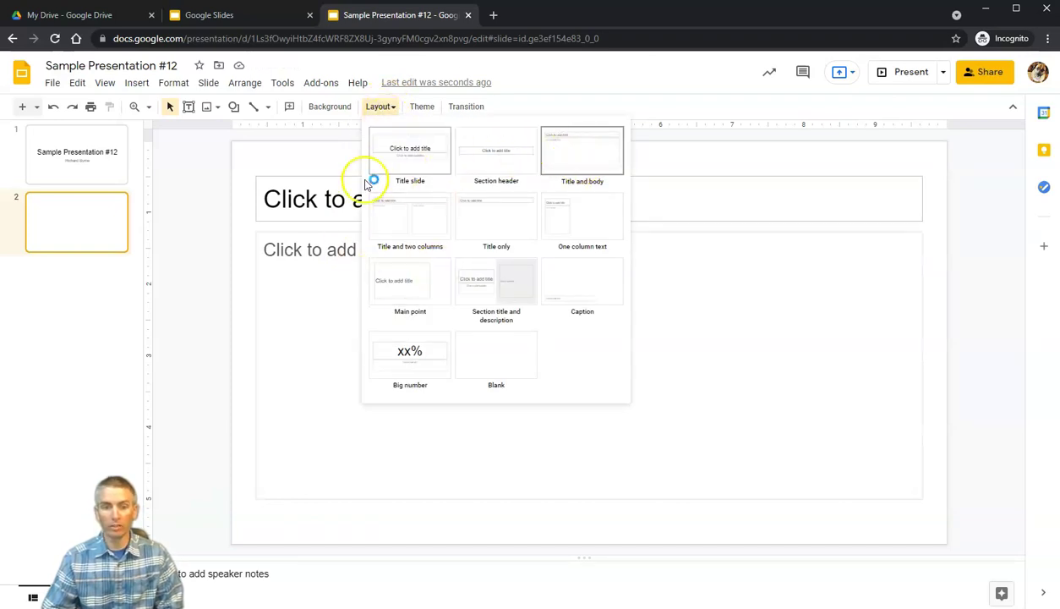
left_click(492, 360)
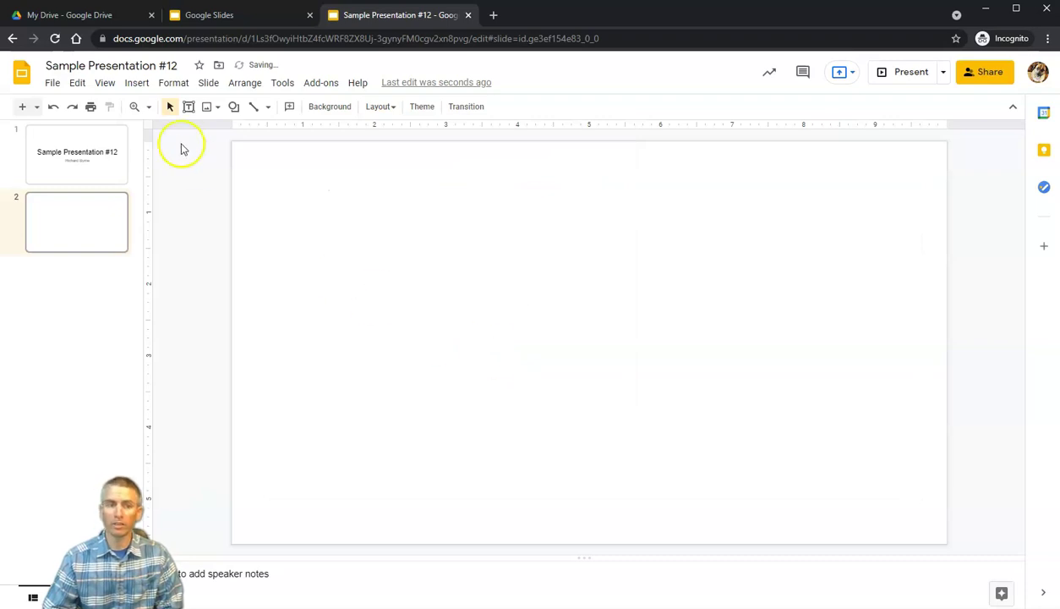
left_click(189, 107)
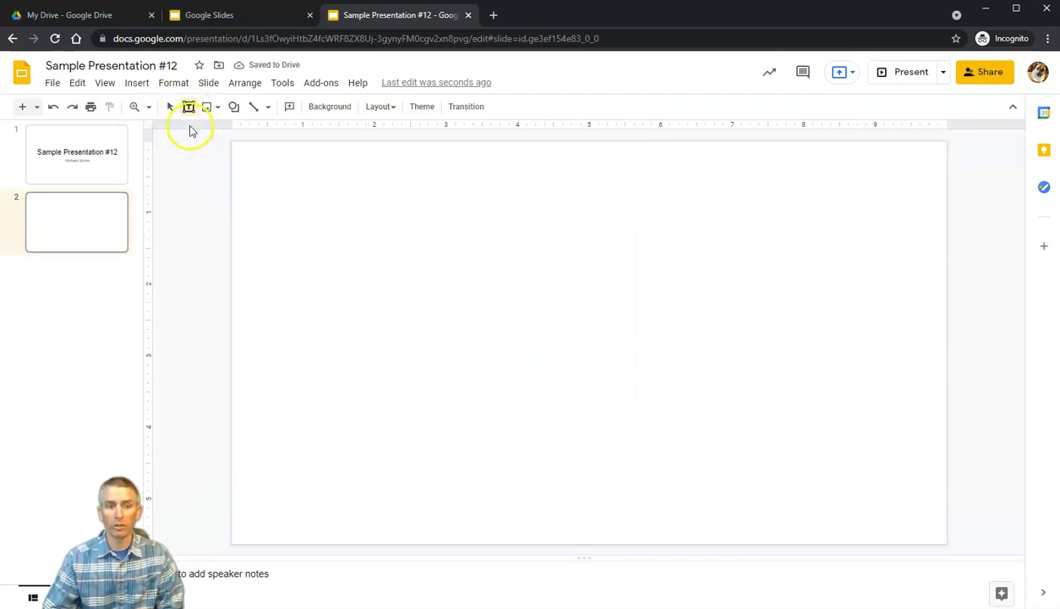
- Draw a text box on slide 2 reading 'This is a neat statue that I found in Jamestown, North Dakota.'
left_click_drag(261, 184, 534, 276)
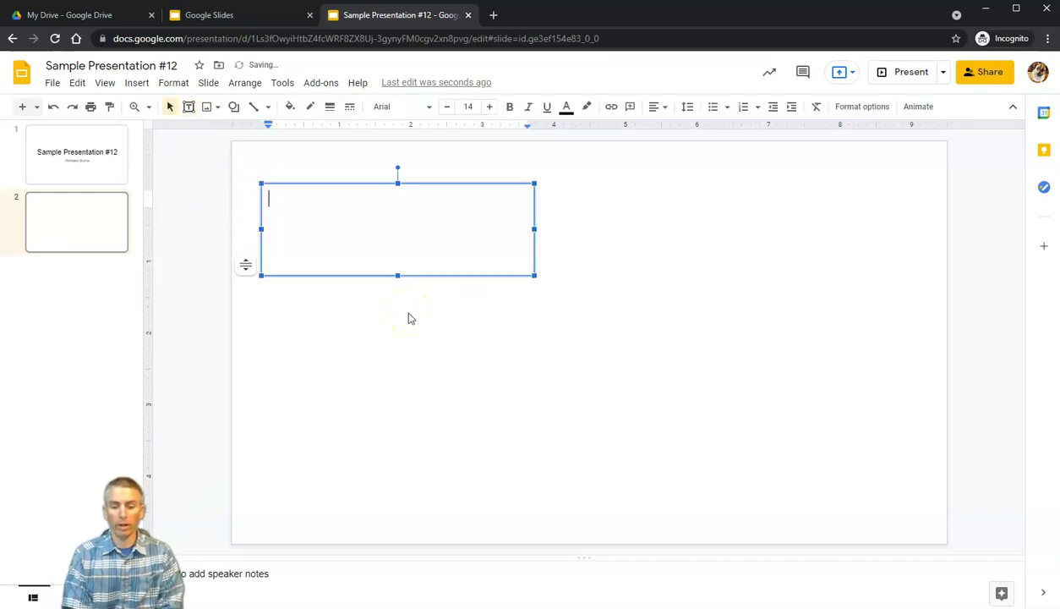
type("This is a neat statue that I found in Ja")
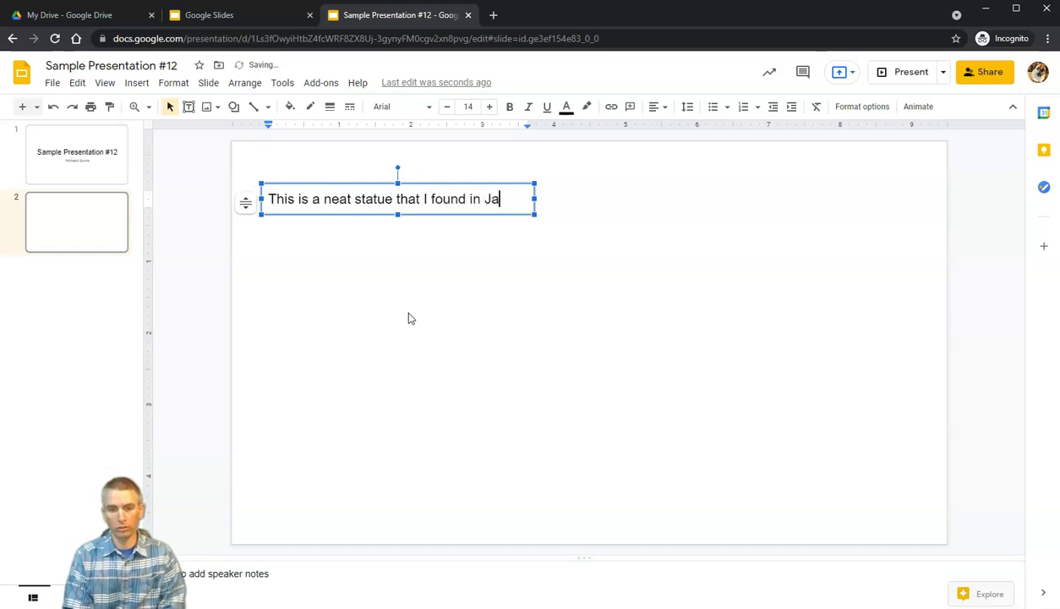
type("w")
key("BackSpace")
type("town, North Dakota.")
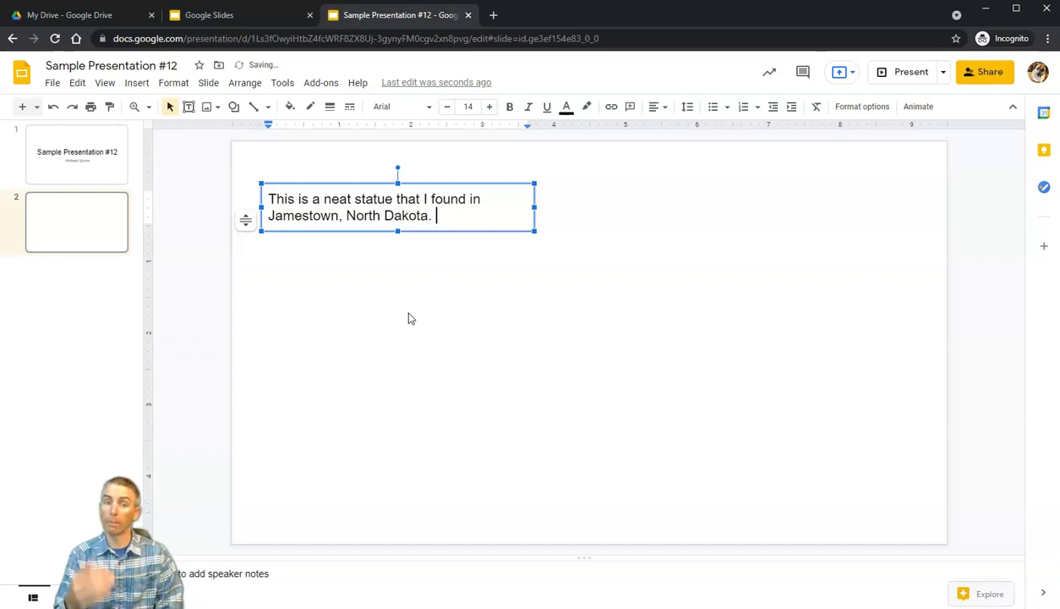
left_click(633, 334)
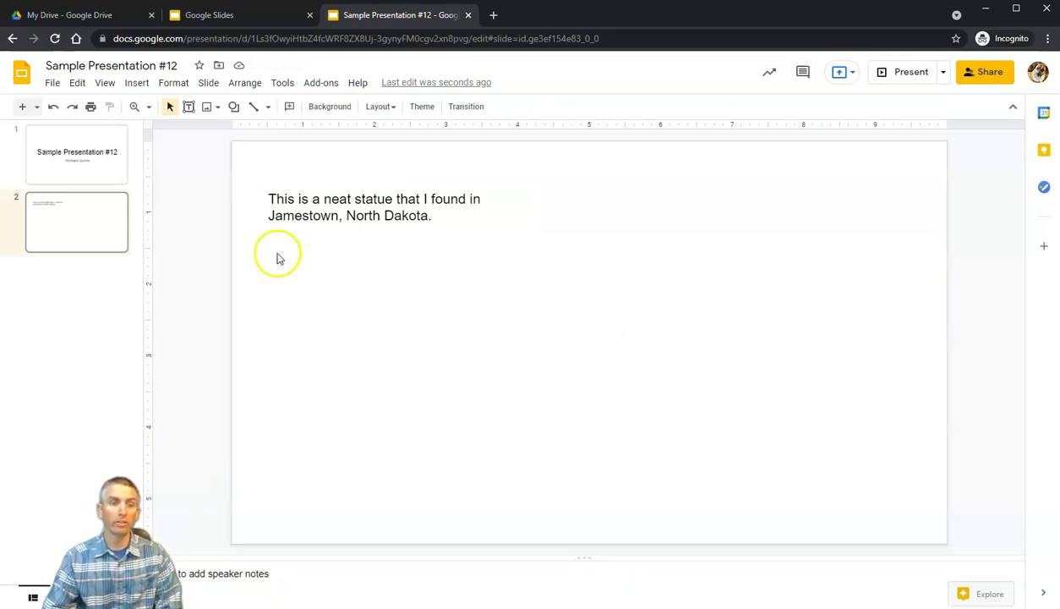
left_click(217, 108)
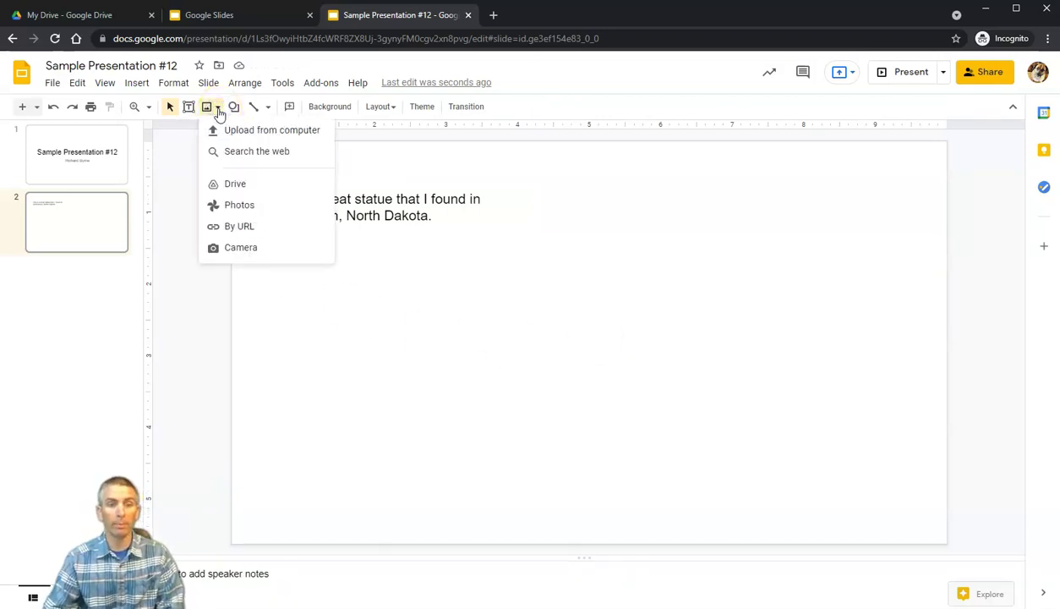
- Upload the Dakota Thunder photo from Pictures & Videos for Demos and shift it right
left_click(241, 133)
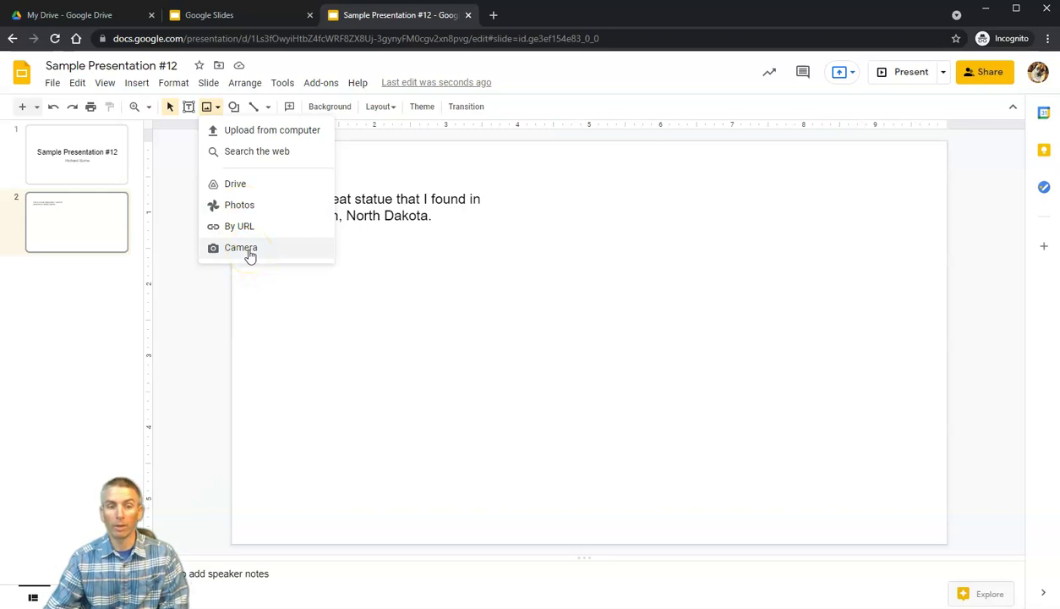
left_click(276, 133)
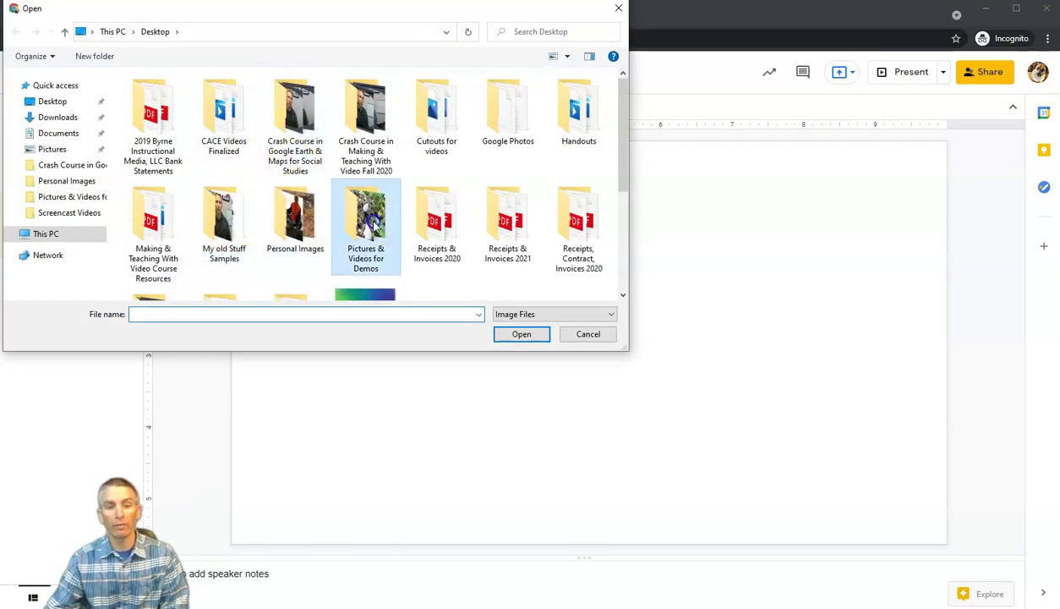
double_click(374, 222)
left_click(581, 127)
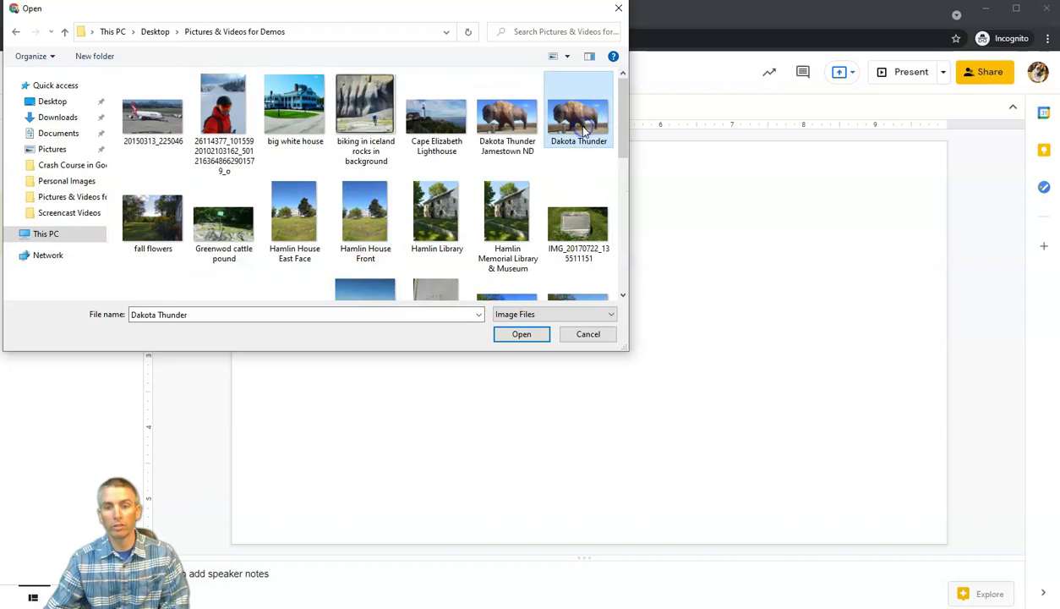
left_click(523, 334)
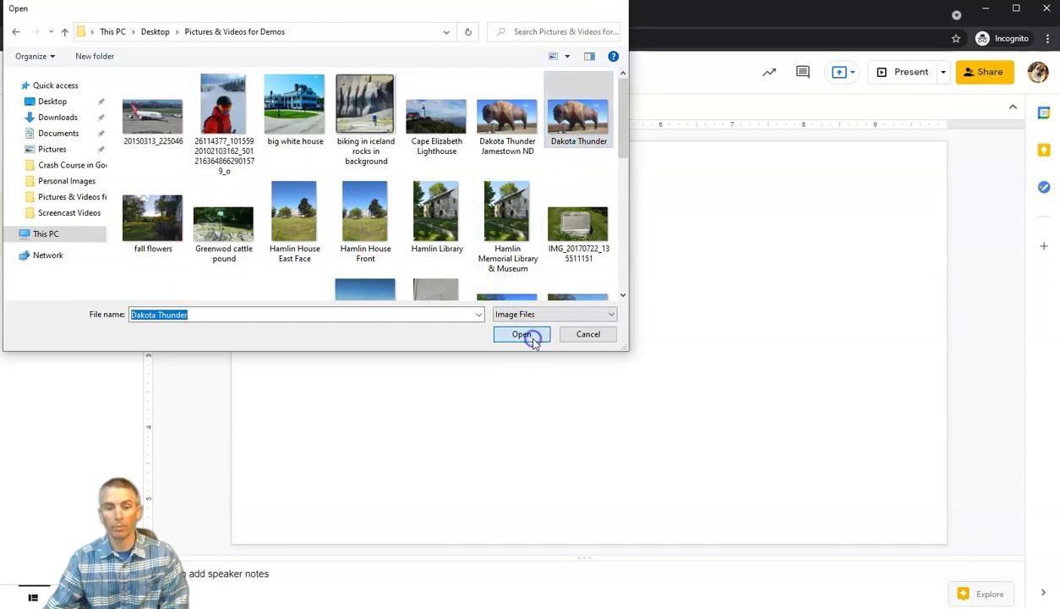
left_click_drag(524, 332, 634, 348)
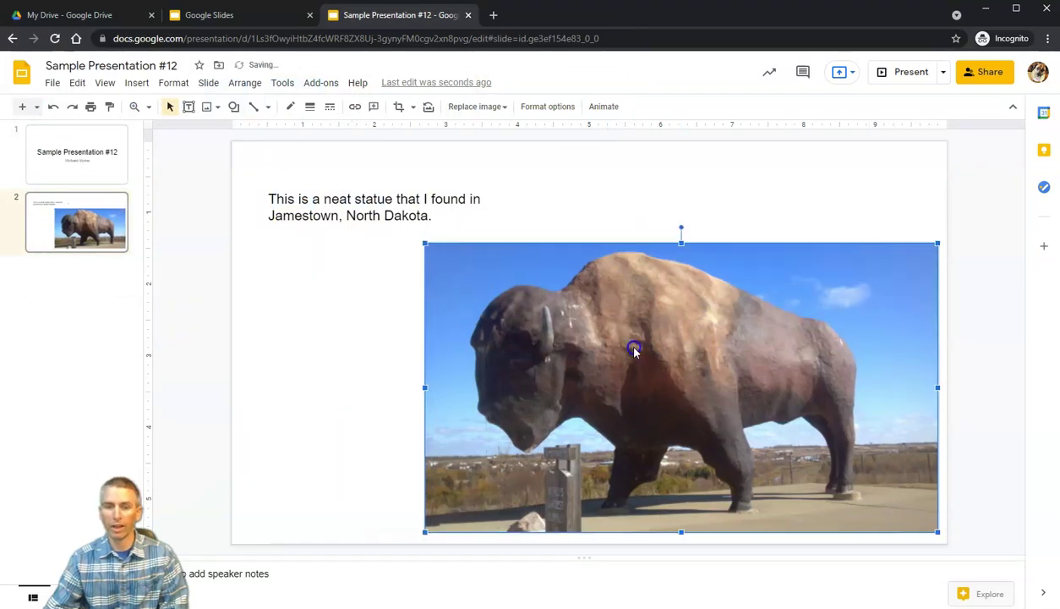
- Narrow the caption box so its text wraps, and move it level with the photo's top
triple_click(372, 196)
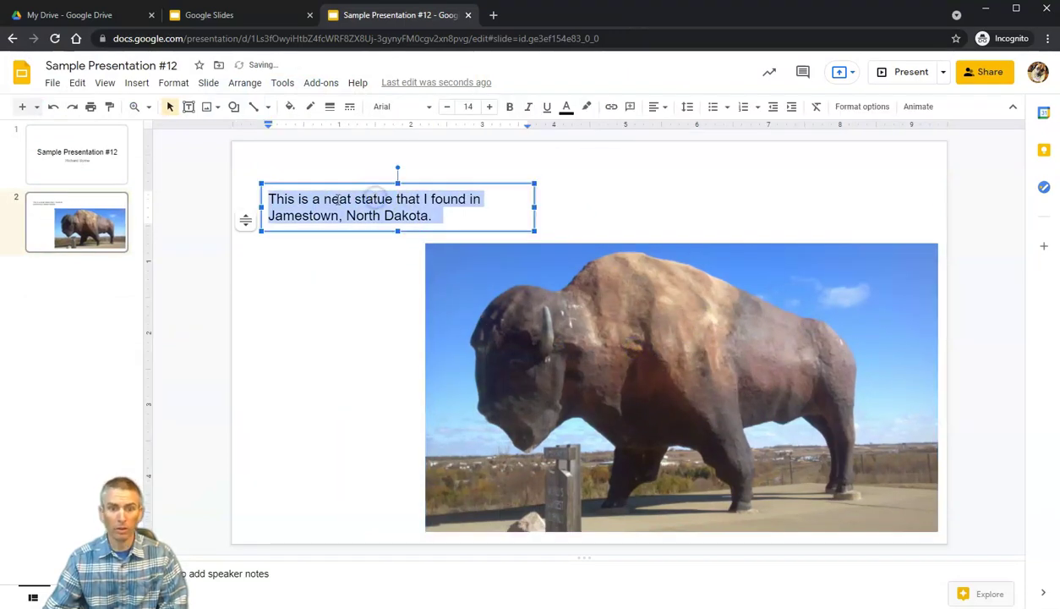
left_click_drag(535, 230, 404, 338)
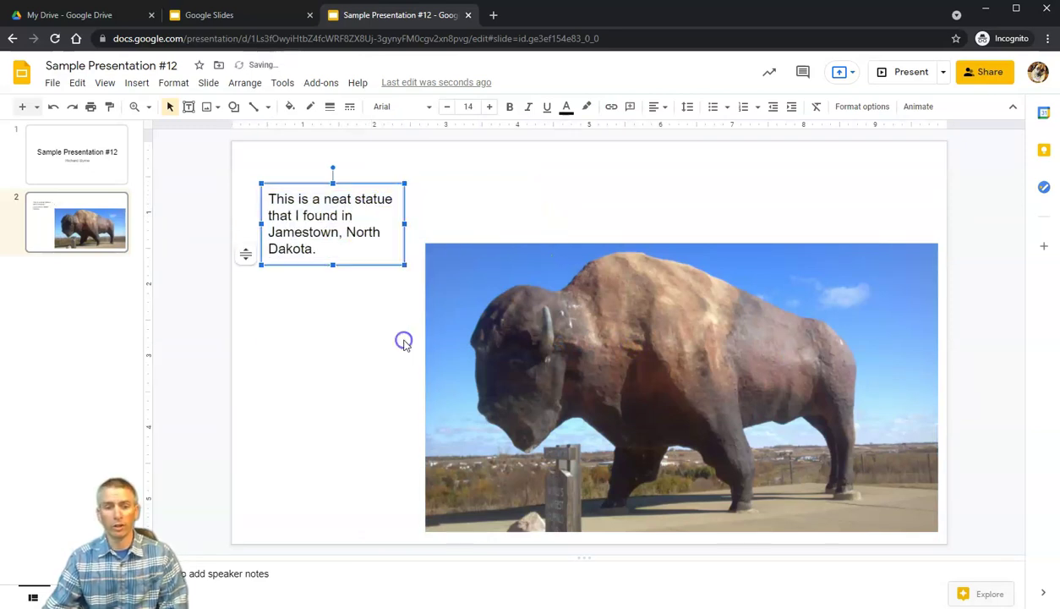
left_click_drag(347, 182, 350, 244)
- Replace the caption with 'Dakota Thunder' and add a speaker note that the statue weighs 60 tons
left_click(338, 281)
key("ctrl+a")
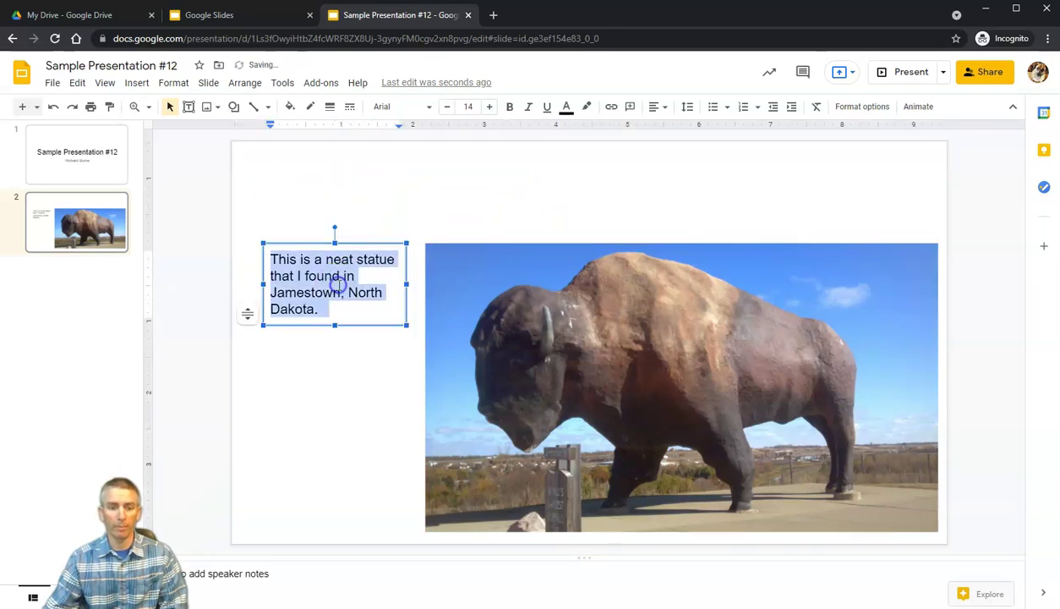
type("Dakota Thunder")
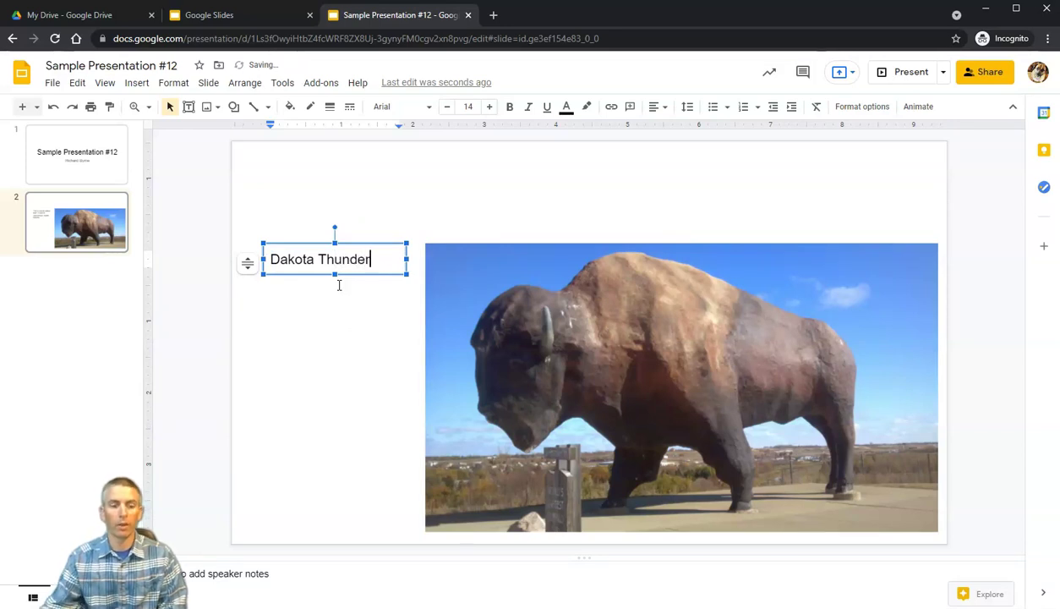
left_click(337, 573)
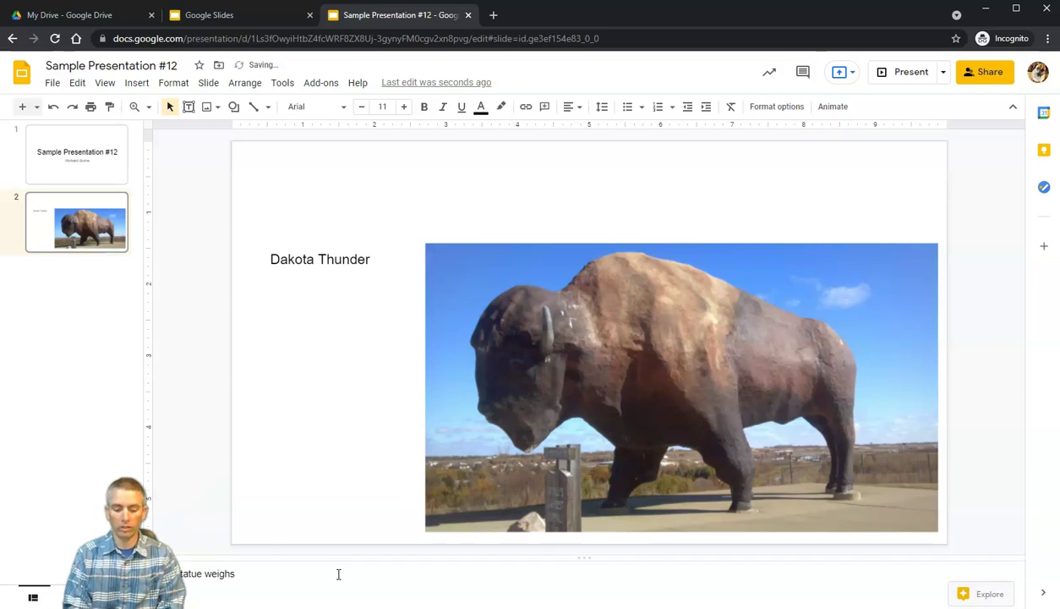
left_click(587, 440)
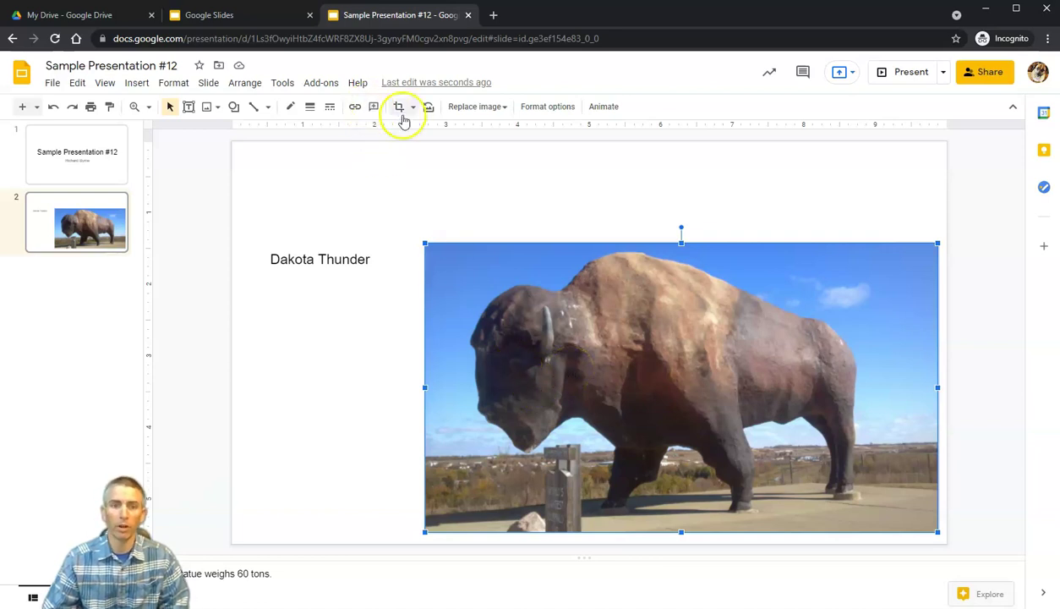
- Give the bison photo a 4px orange dashed border
left_click(386, 350)
left_click(479, 347)
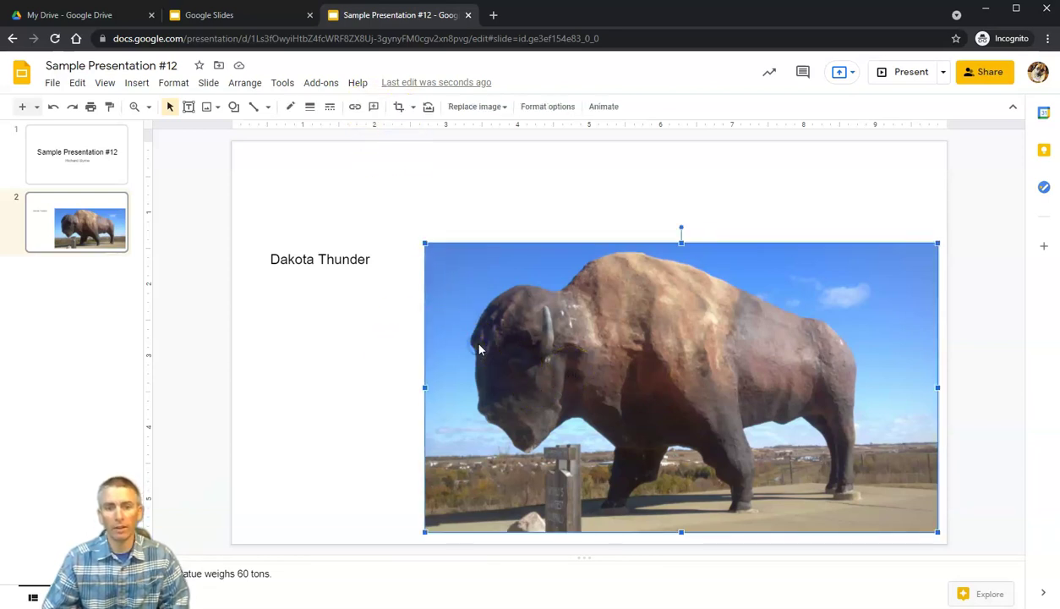
left_click(309, 109)
left_click(334, 193)
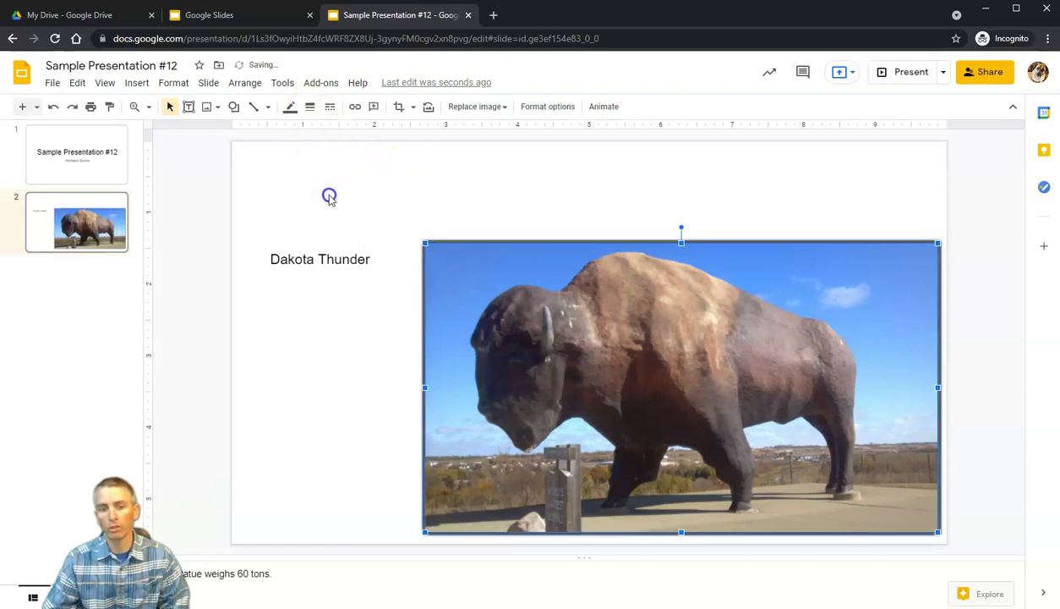
left_click(290, 107)
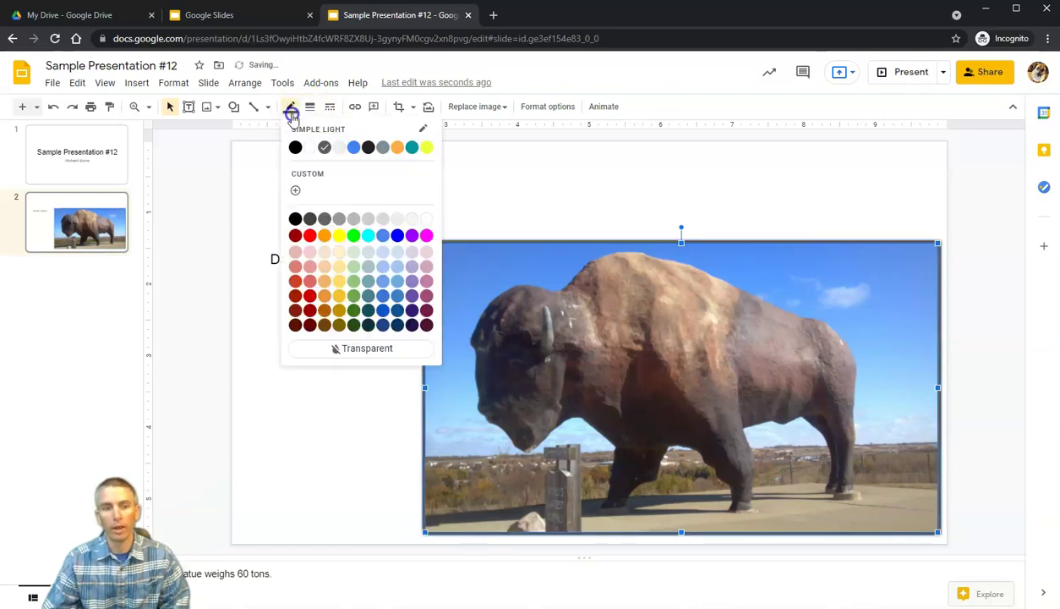
left_click(397, 148)
left_click(330, 106)
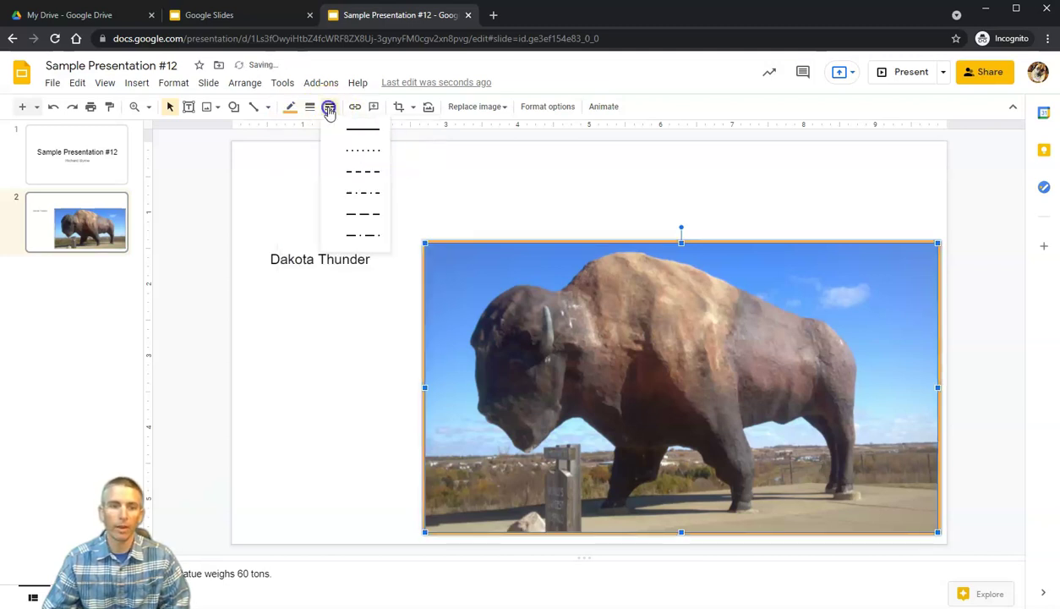
left_click(372, 215)
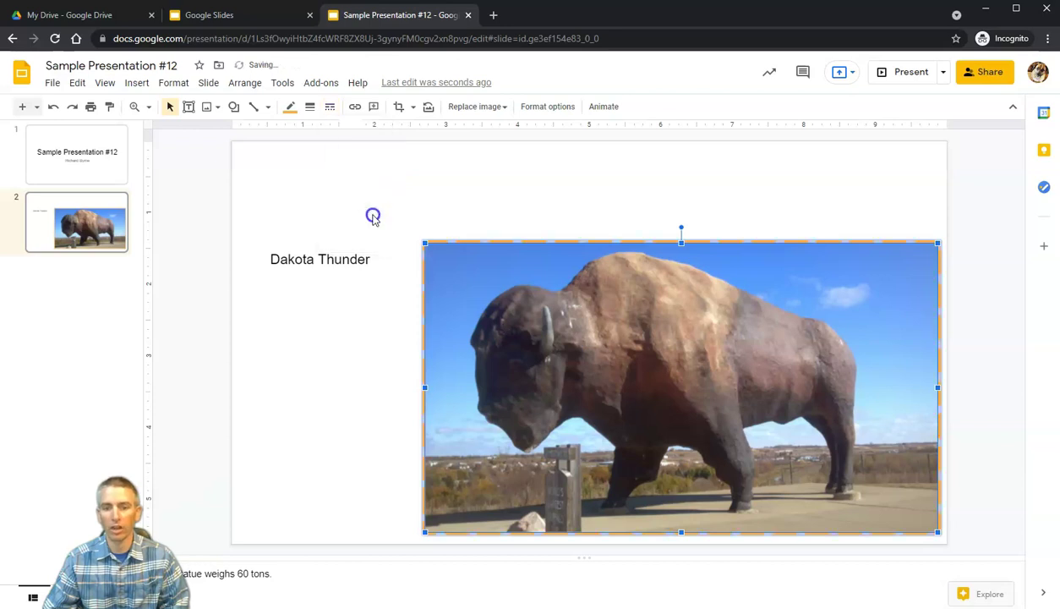
- Switch the photo's border to a solid orange line and thicken it to 8px
left_click(332, 107)
left_click(349, 137)
left_click(293, 108)
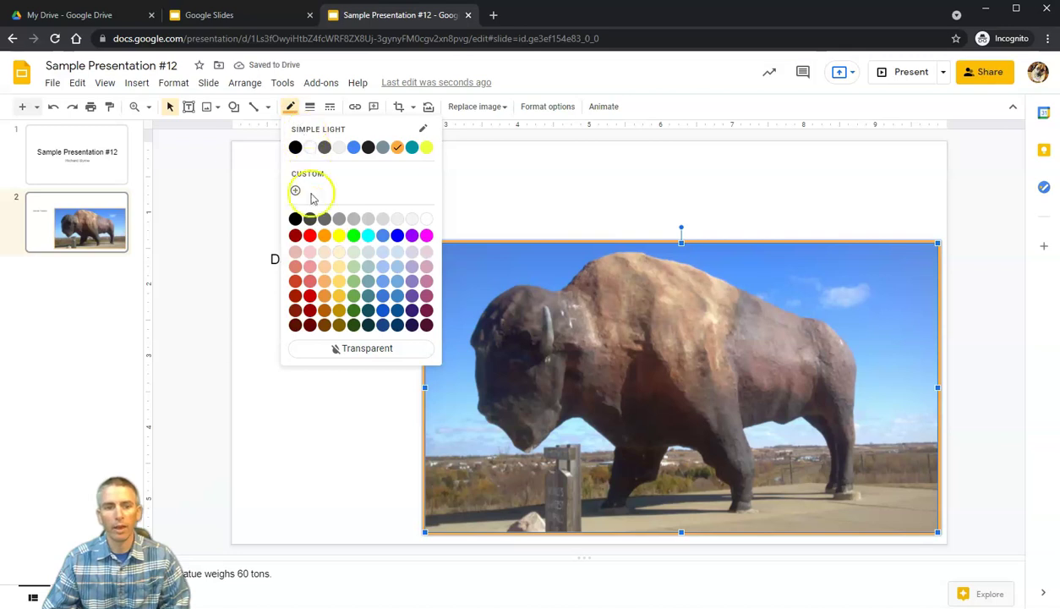
left_click(324, 236)
left_click(311, 108)
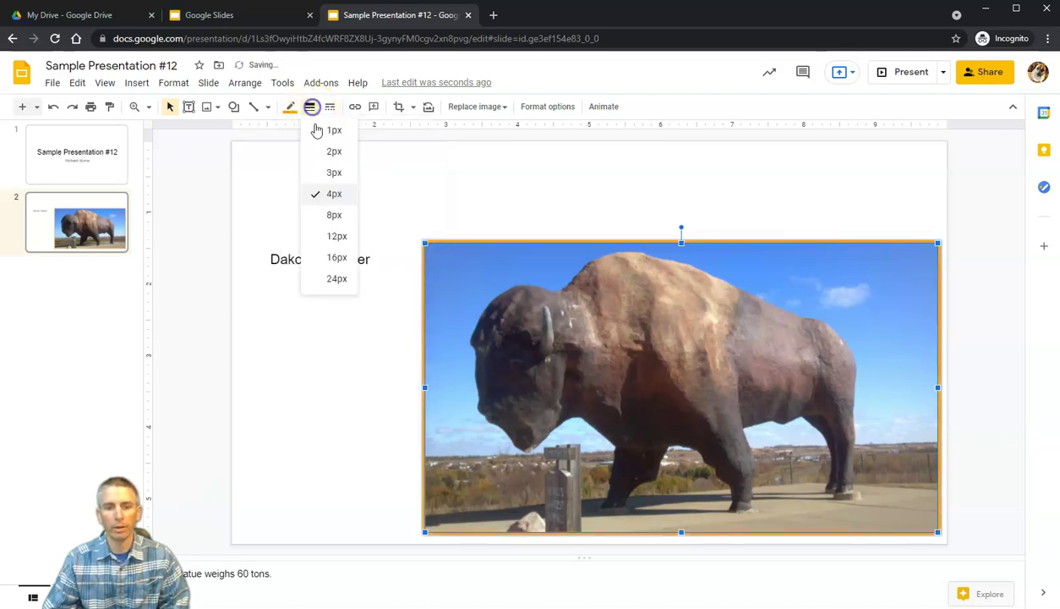
left_click(330, 217)
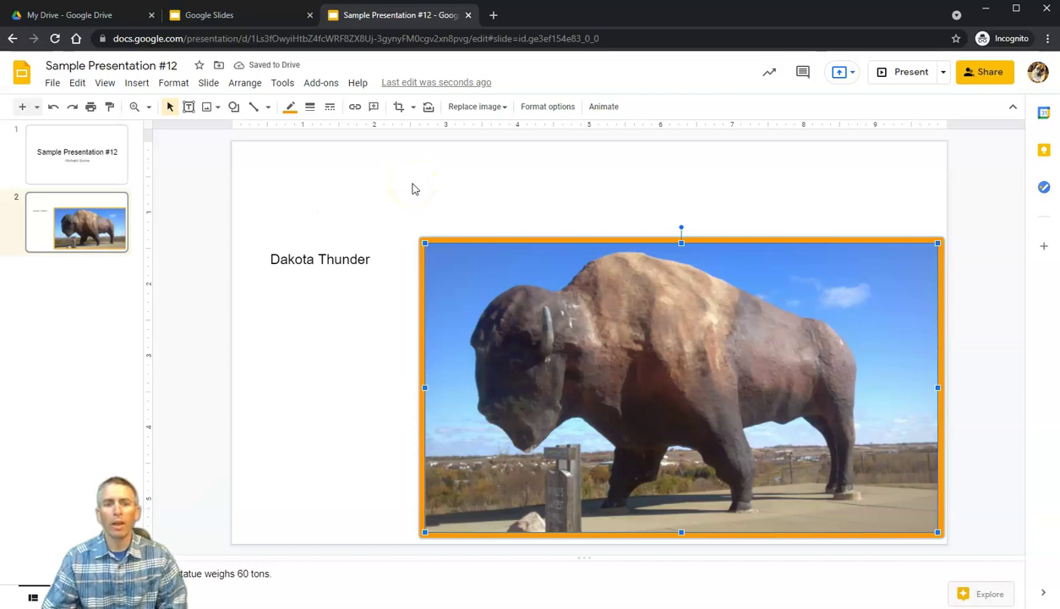
left_click(476, 332)
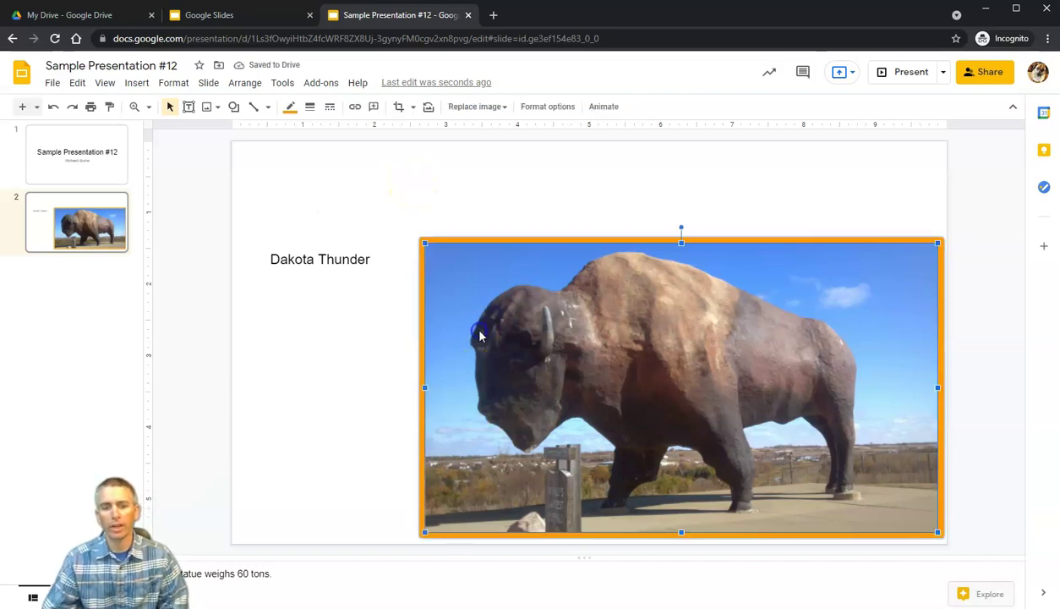
- Crop the bison photo from its bottom-left corner to trim the left side and bottom
left_click(401, 107)
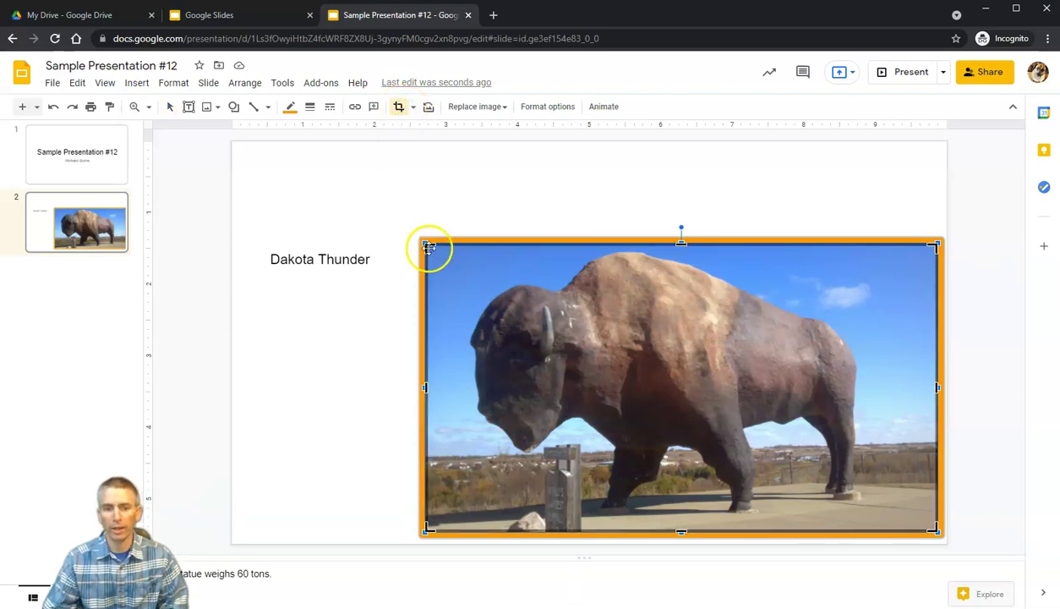
left_click_drag(427, 528, 465, 490)
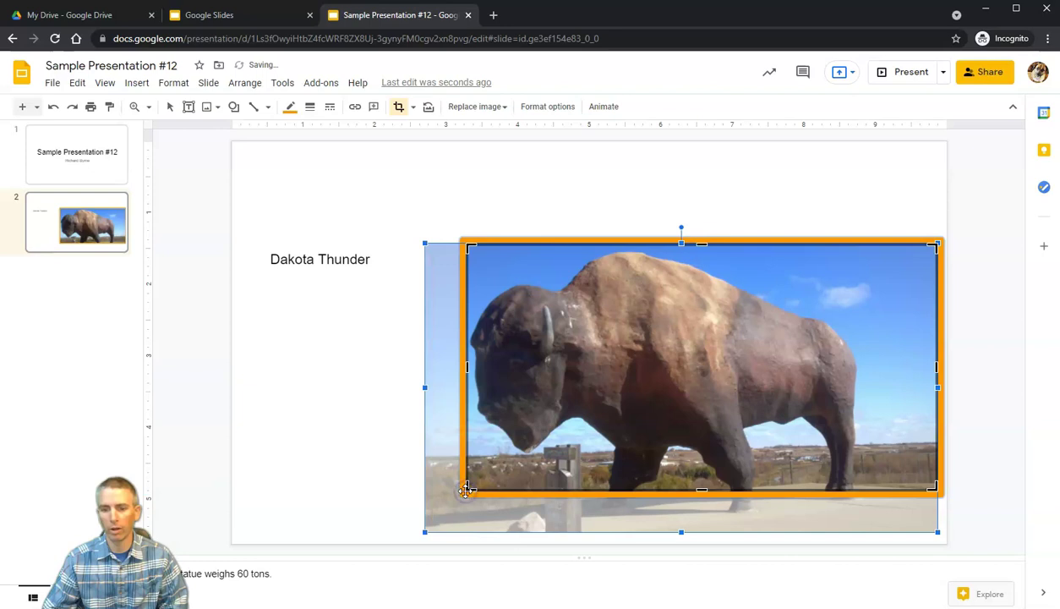
key("Escape")
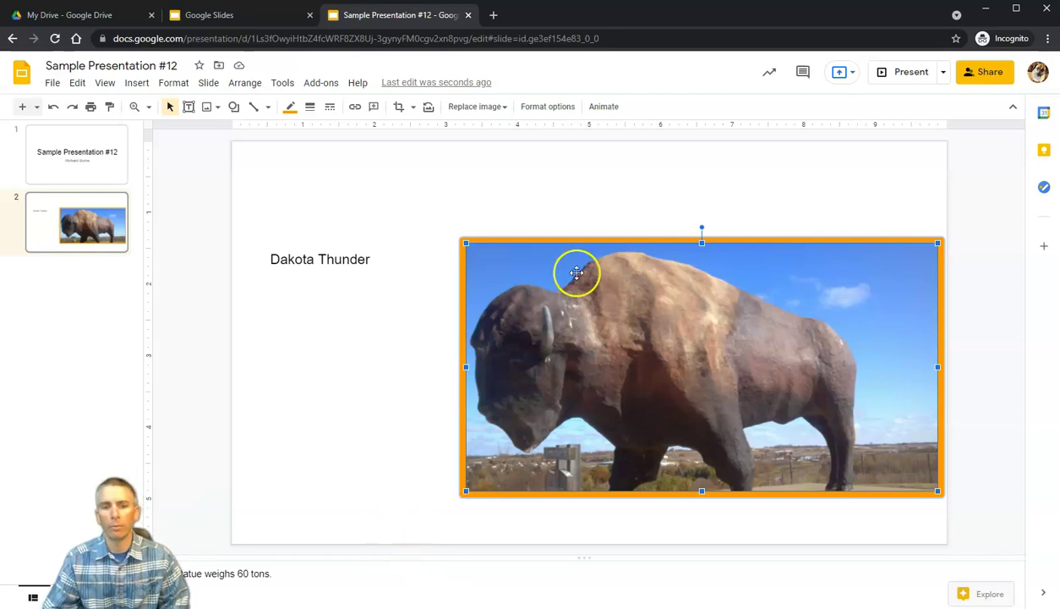
- Mask the bison photo to a rounded rectangle shape
left_click(413, 109)
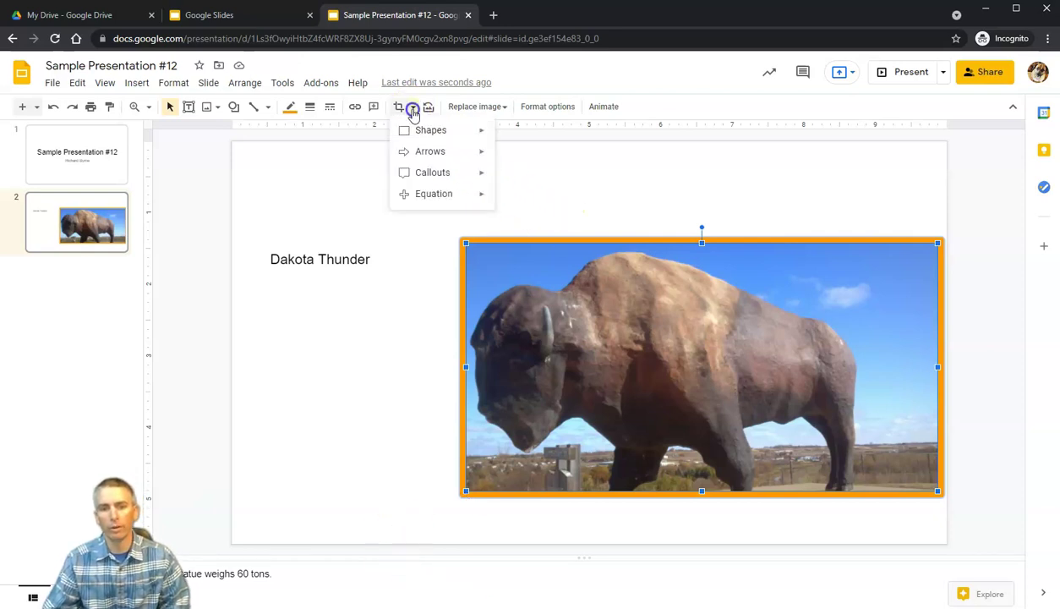
mouse_move(425, 137)
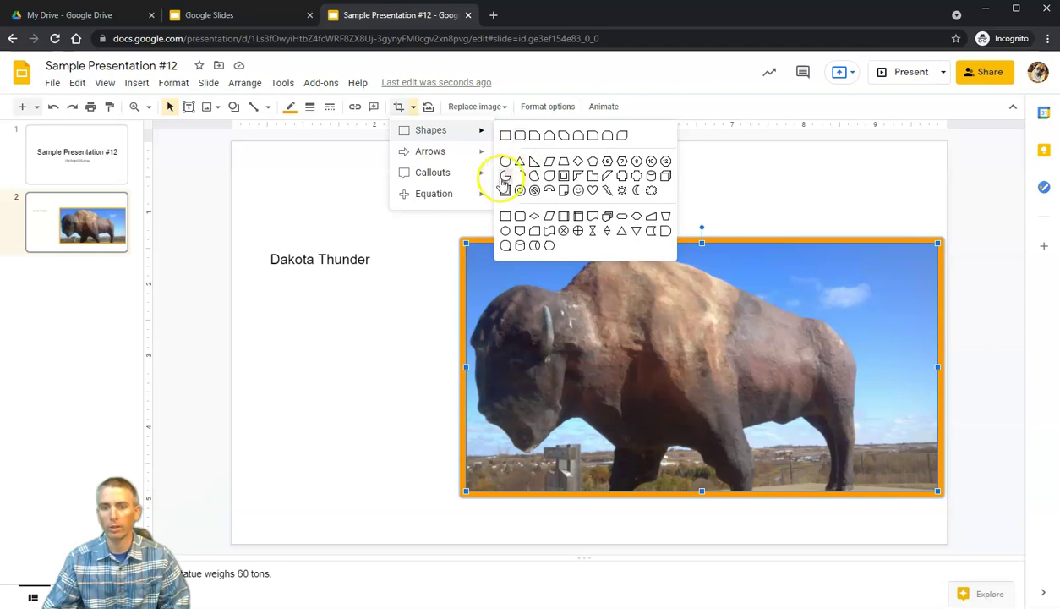
left_click(520, 136)
left_click(506, 198)
- Nudge the photo slightly left and down, then select it again
left_click_drag(634, 348, 608, 363)
left_click(513, 198)
left_click(563, 355)
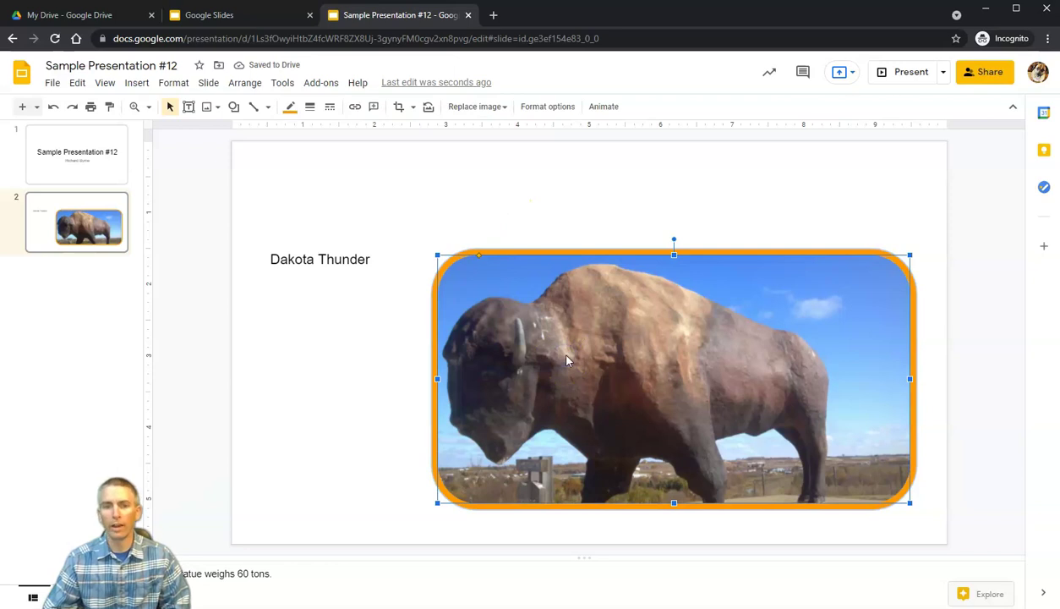
left_click(562, 109)
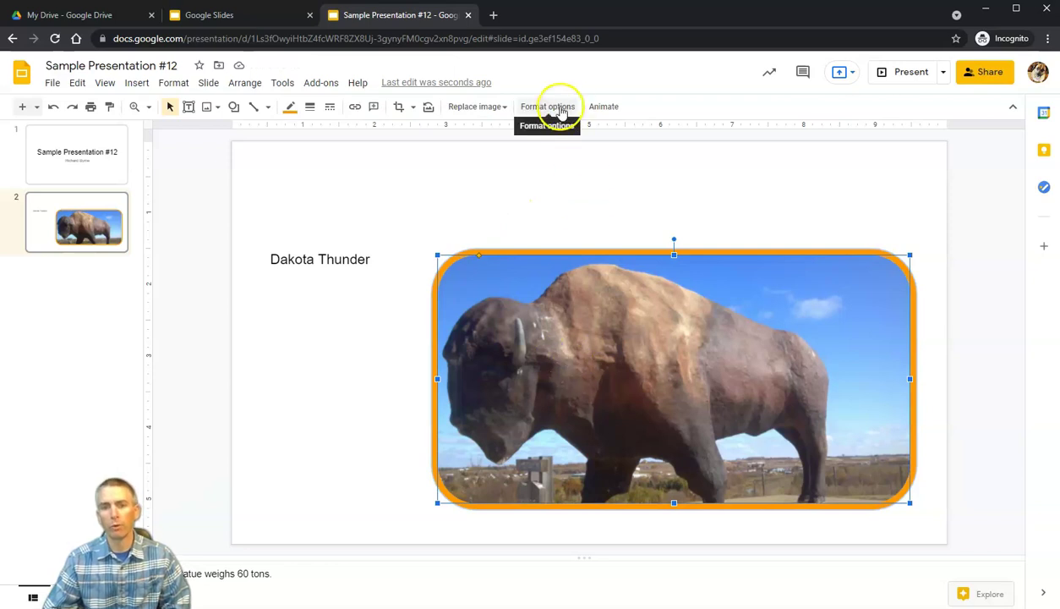
- In the photo's format options, rotate it through four quarter turns back to upright
left_click(561, 109)
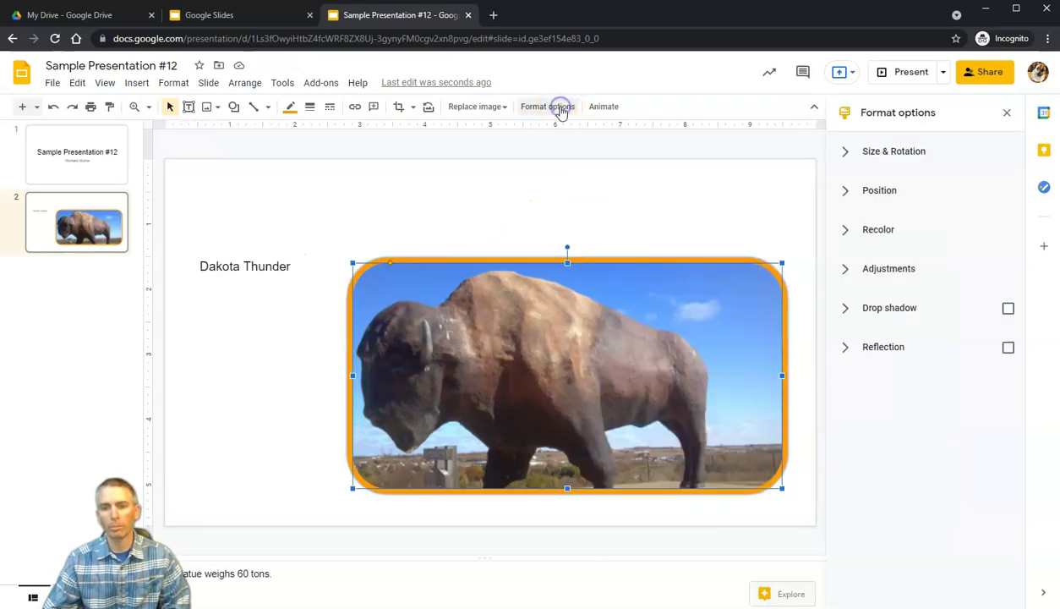
left_click(844, 161)
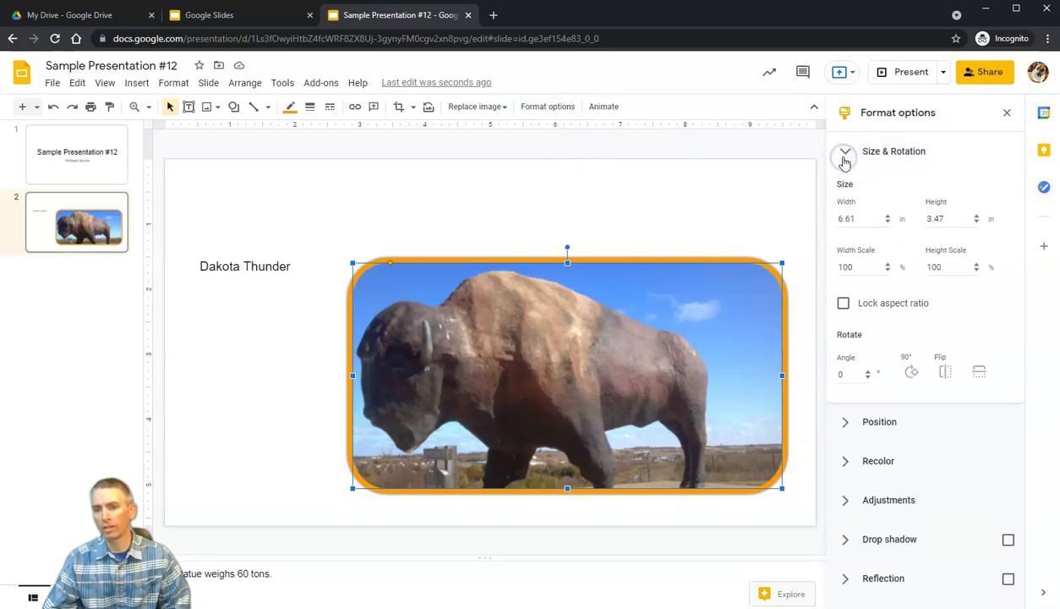
left_click(914, 374)
left_click(915, 374)
left_click(915, 373)
left_click(915, 374)
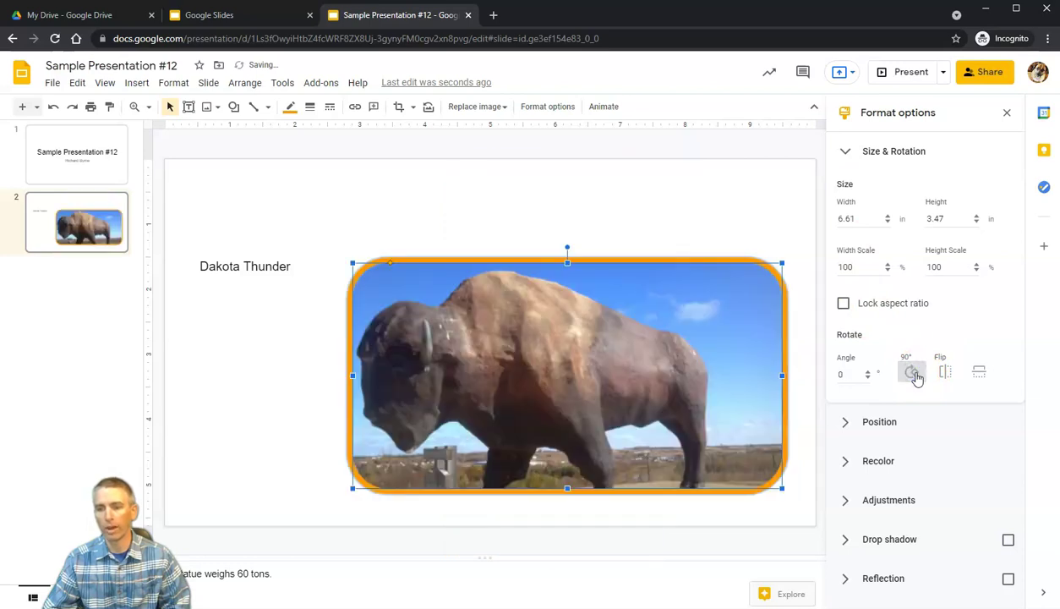
- Look over the position, recolor and adjustment settings without changes, then enable a drop shadow
left_click(856, 428)
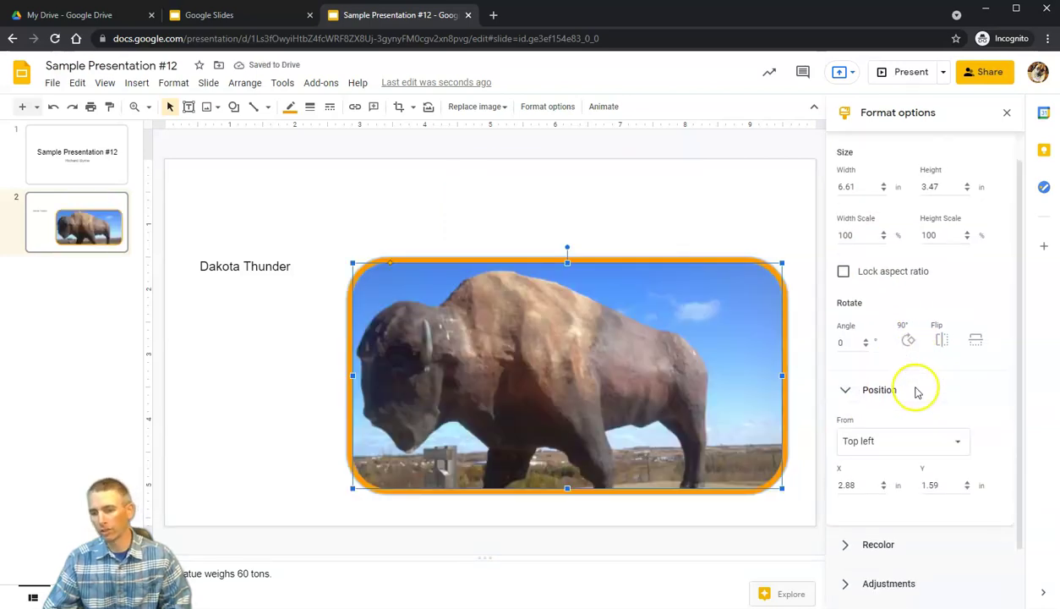
left_click(846, 474)
left_click(928, 469)
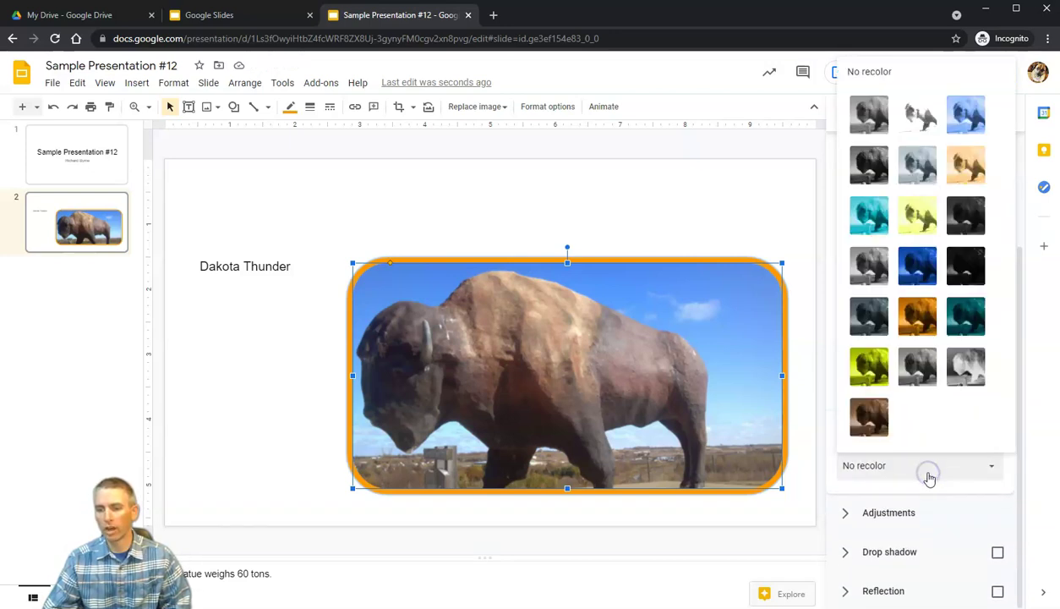
left_click(931, 474)
left_click(844, 512)
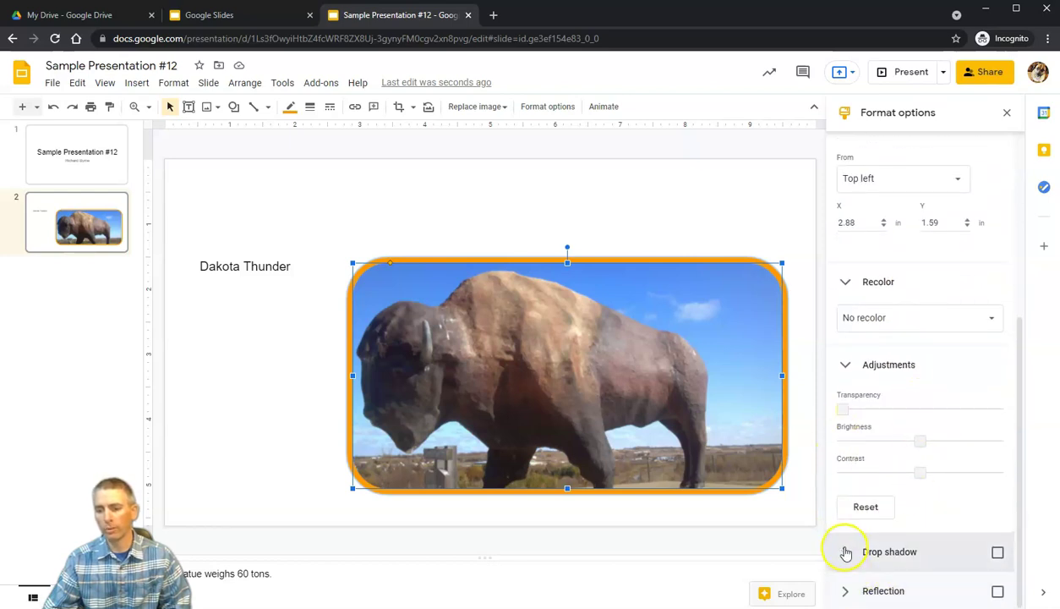
left_click(852, 560)
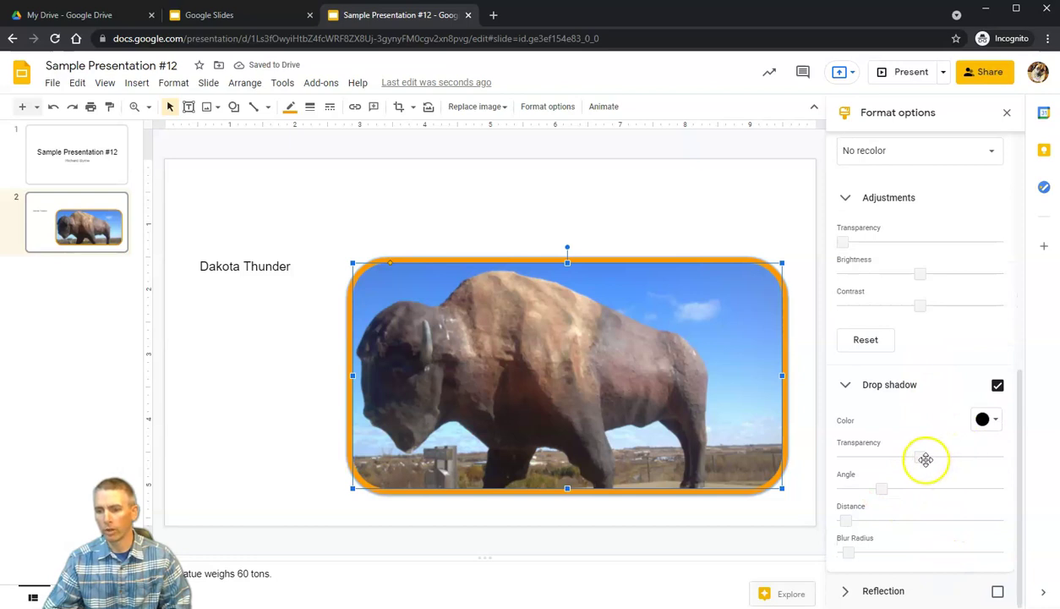
- Set the photo's shadow to distance 6, colour blue and blur radius 8
left_click_drag(847, 521, 895, 488)
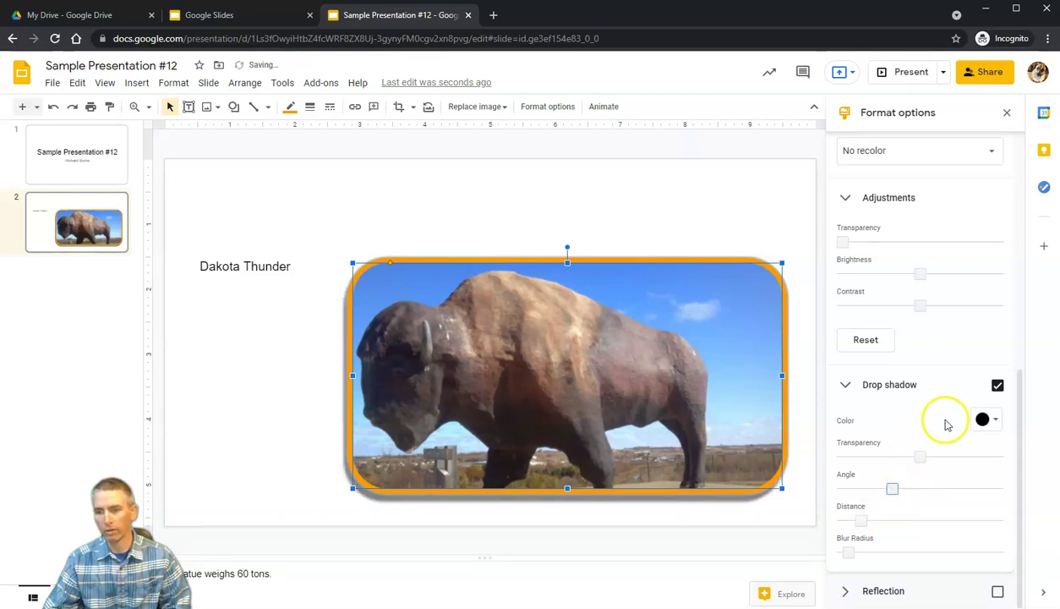
left_click(988, 423)
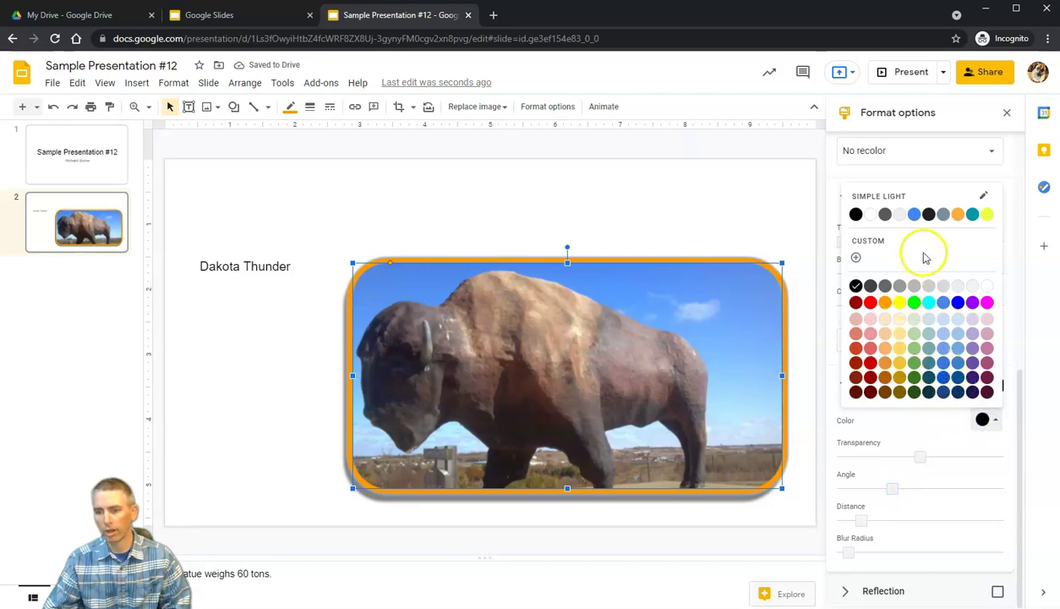
left_click(886, 303)
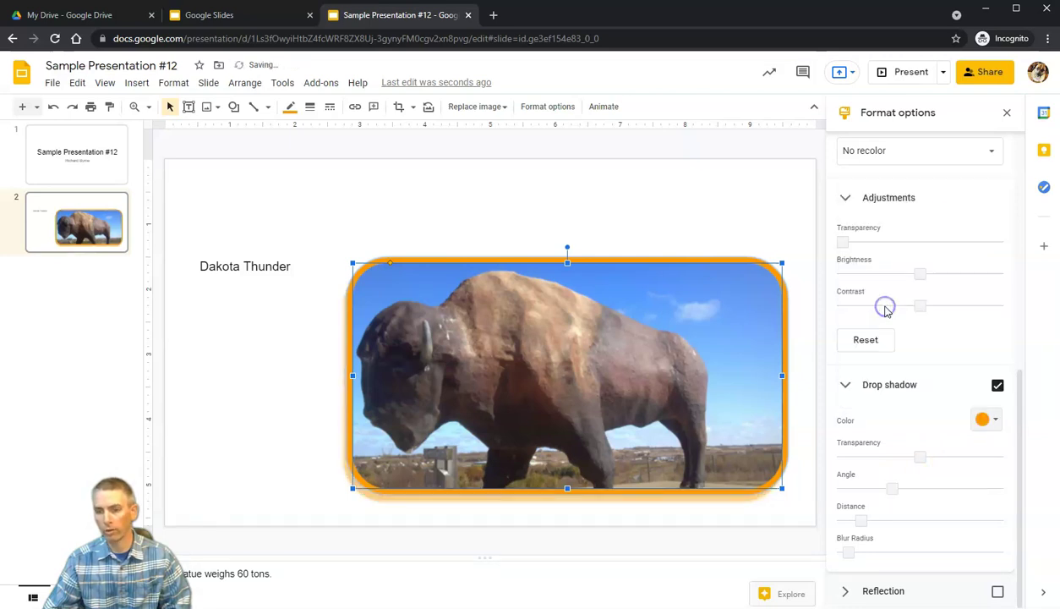
left_click(988, 420)
left_click(955, 380)
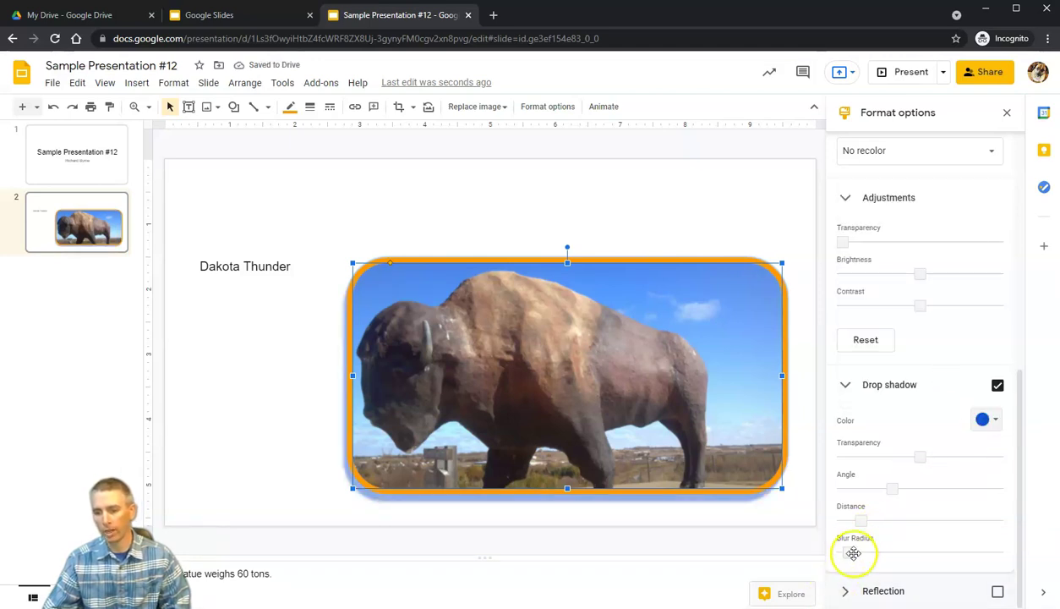
left_click_drag(857, 550, 857, 553)
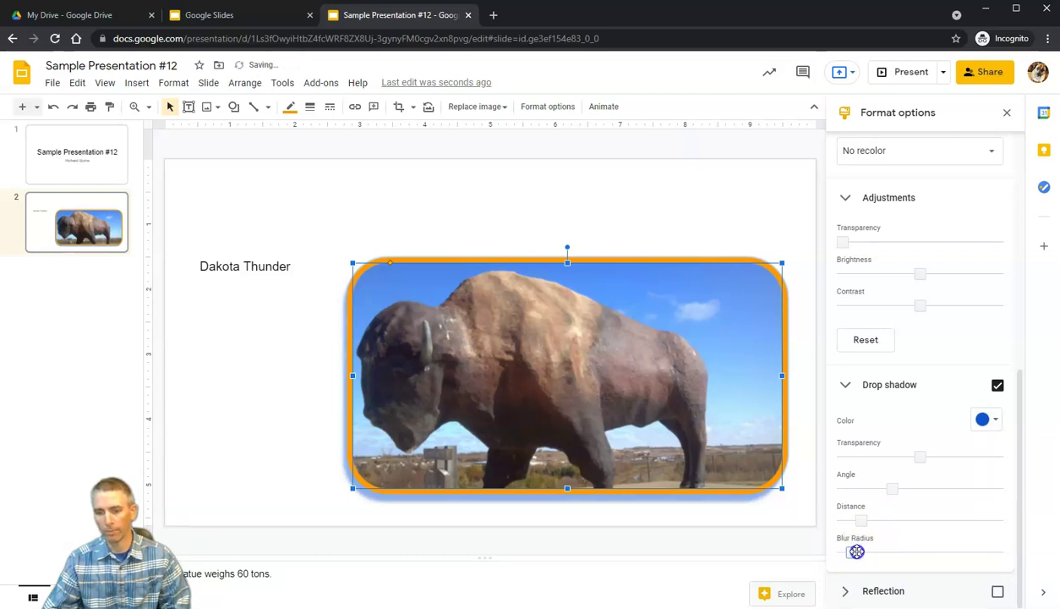
- Toggle a reflection on and back off, then close the format options
left_click(846, 590)
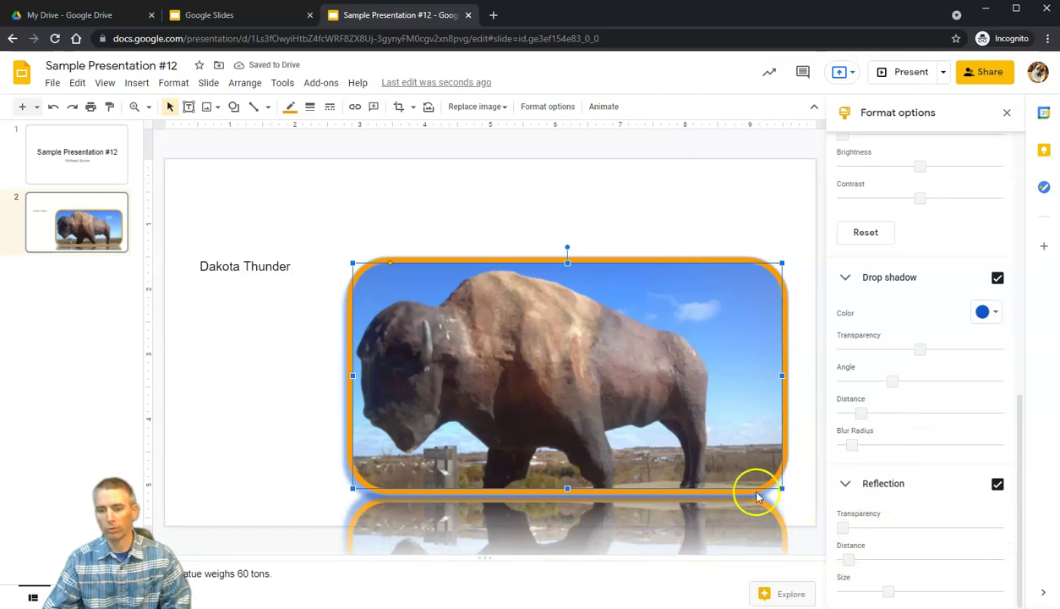
left_click(997, 485)
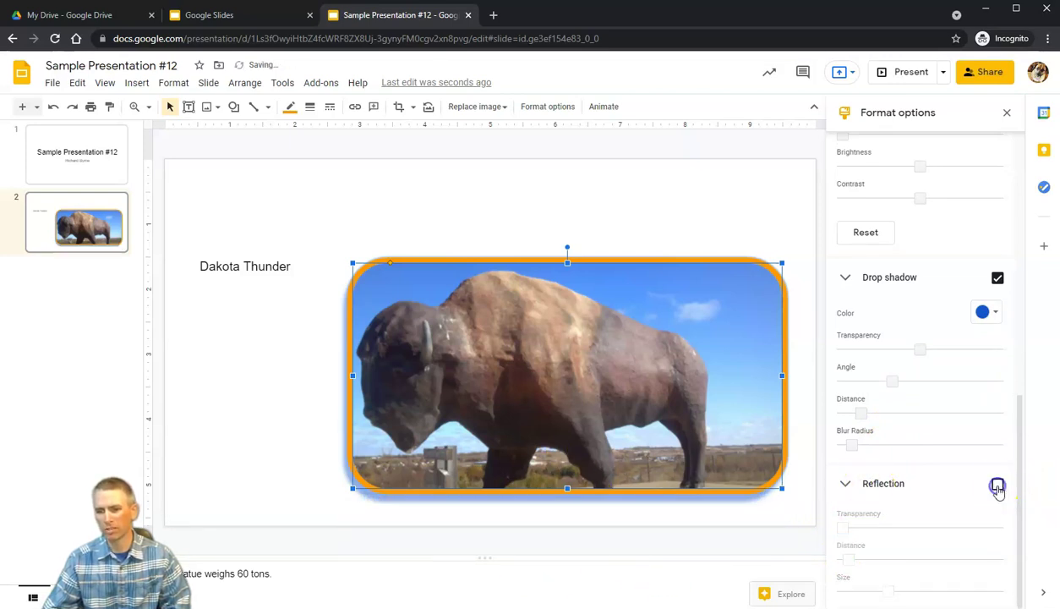
left_click(1006, 112)
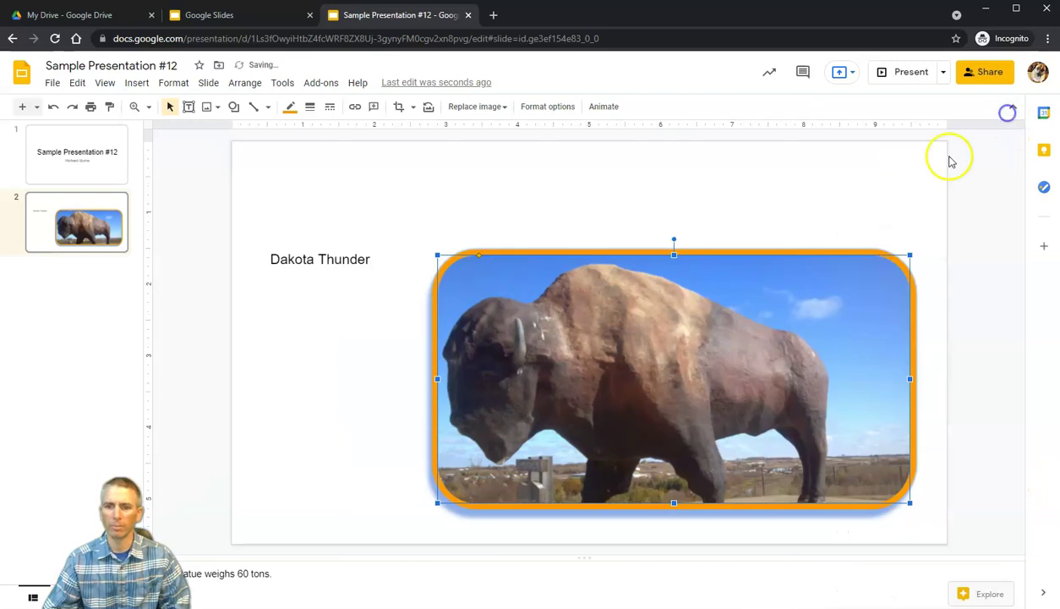
- Insert a new blank slide after slide 2 via the thumbnail's context menu
left_click(695, 201)
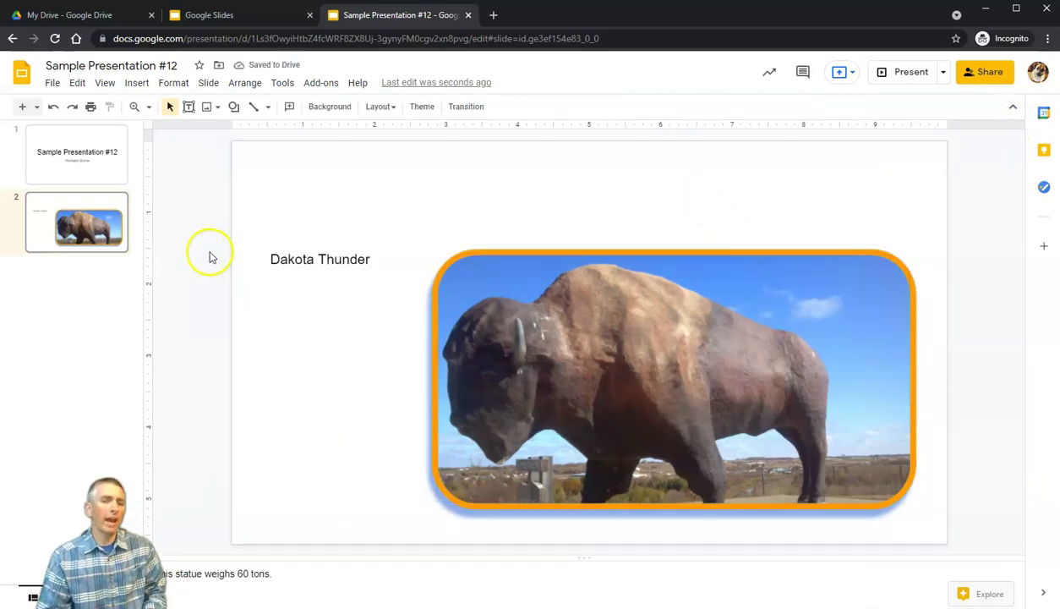
right_click(95, 218)
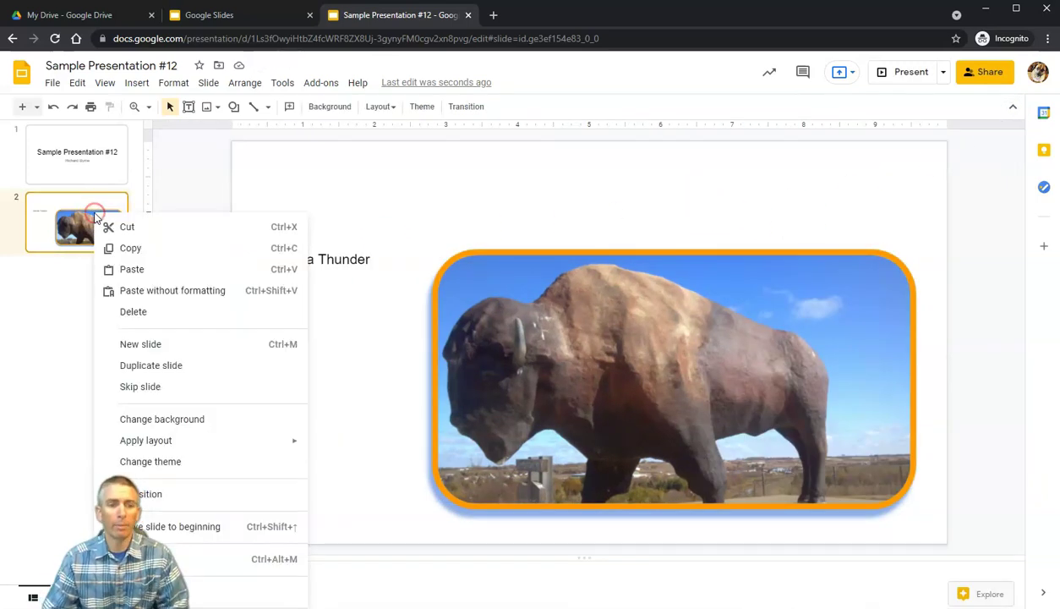
left_click(141, 344)
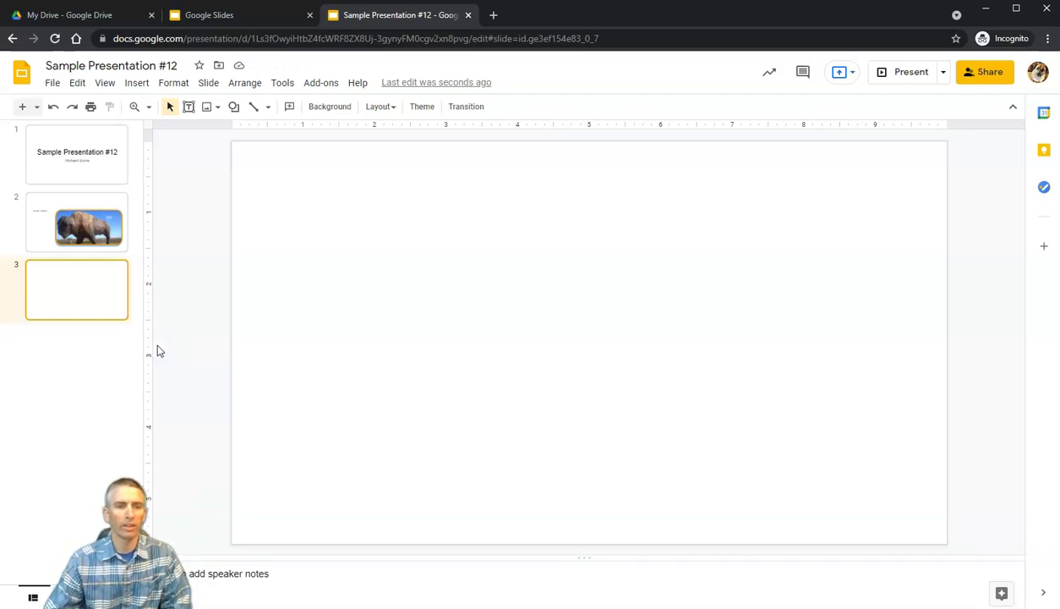
- Search YouTube for 'dakota thunder statue' and insert the world's largest buffalo video
left_click(137, 84)
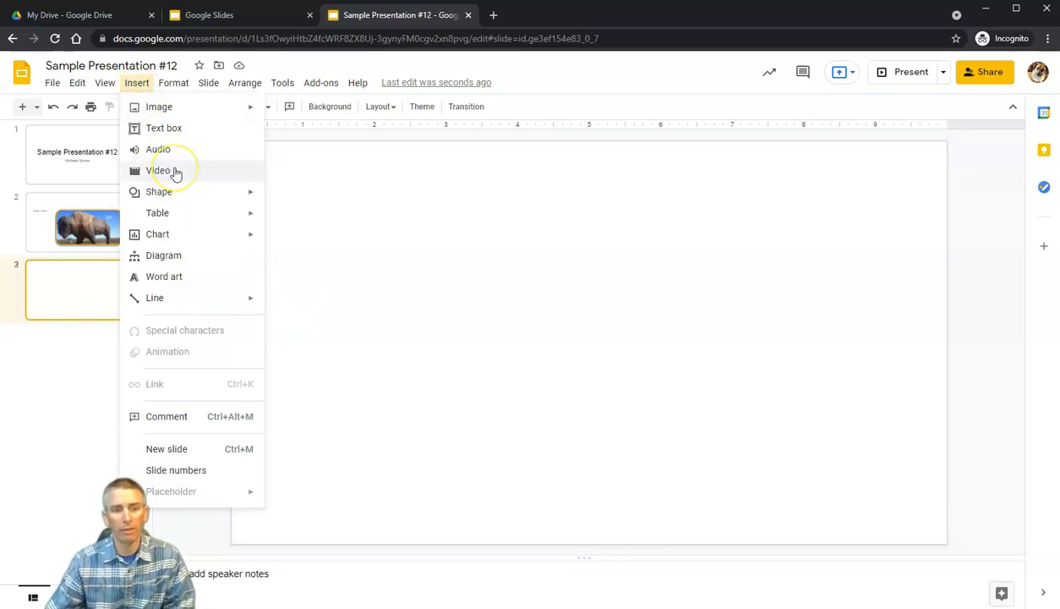
left_click(161, 171)
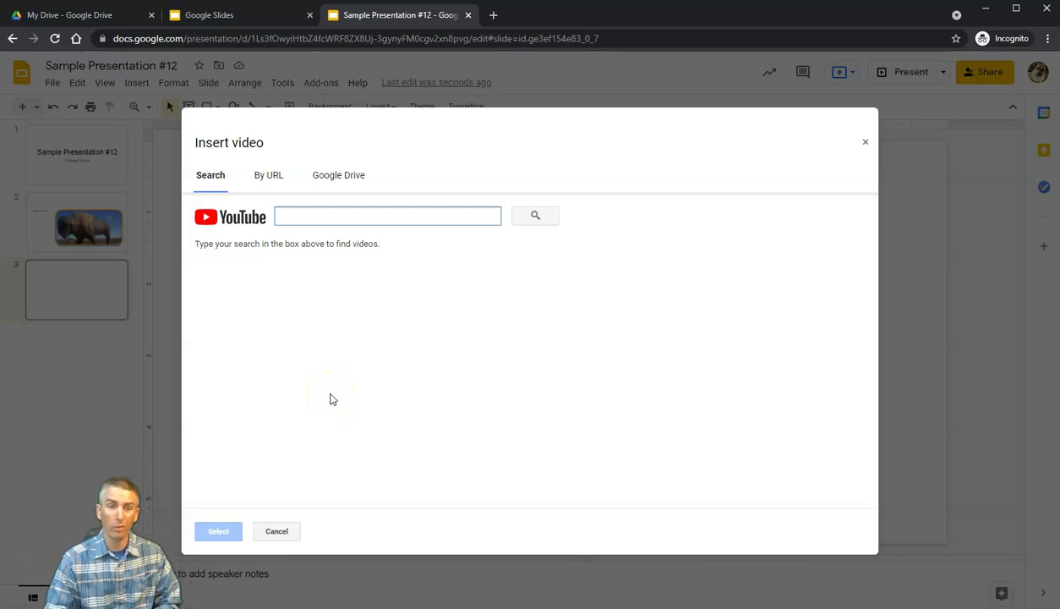
type("dakota thunder statu")
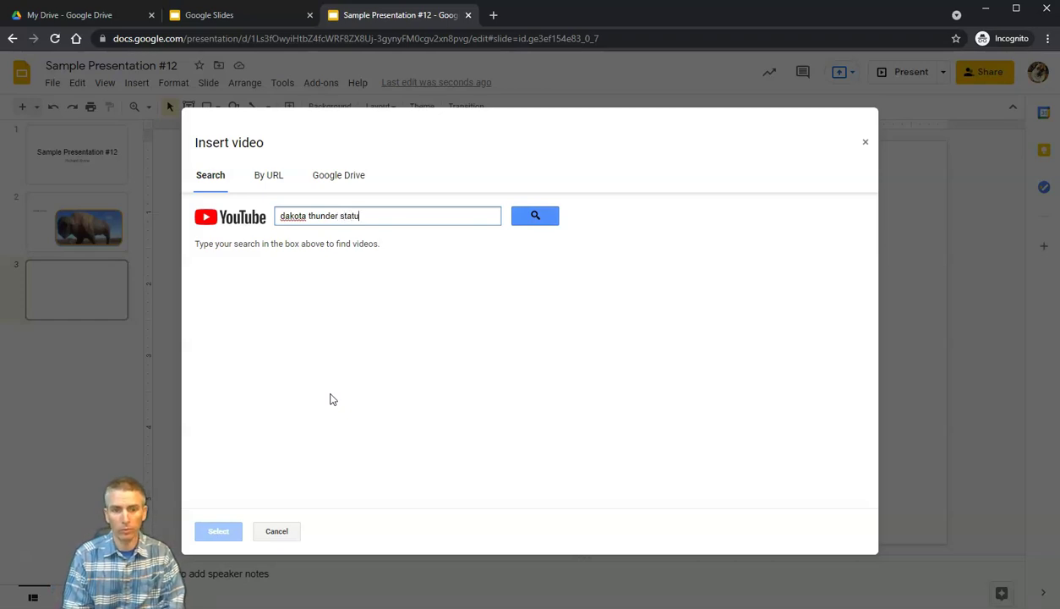
type("e")
key("Return")
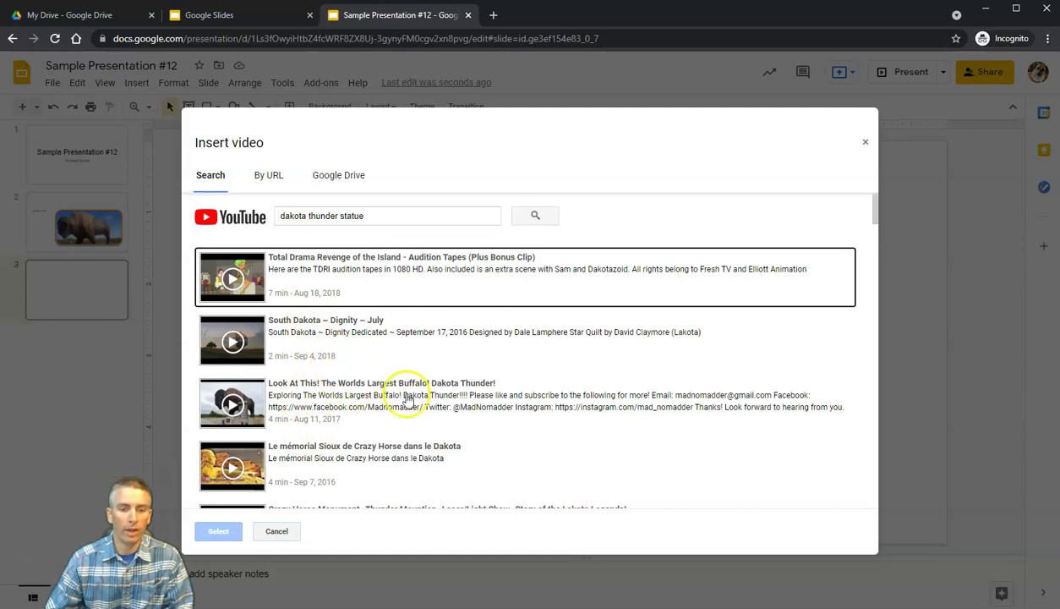
left_click(345, 407)
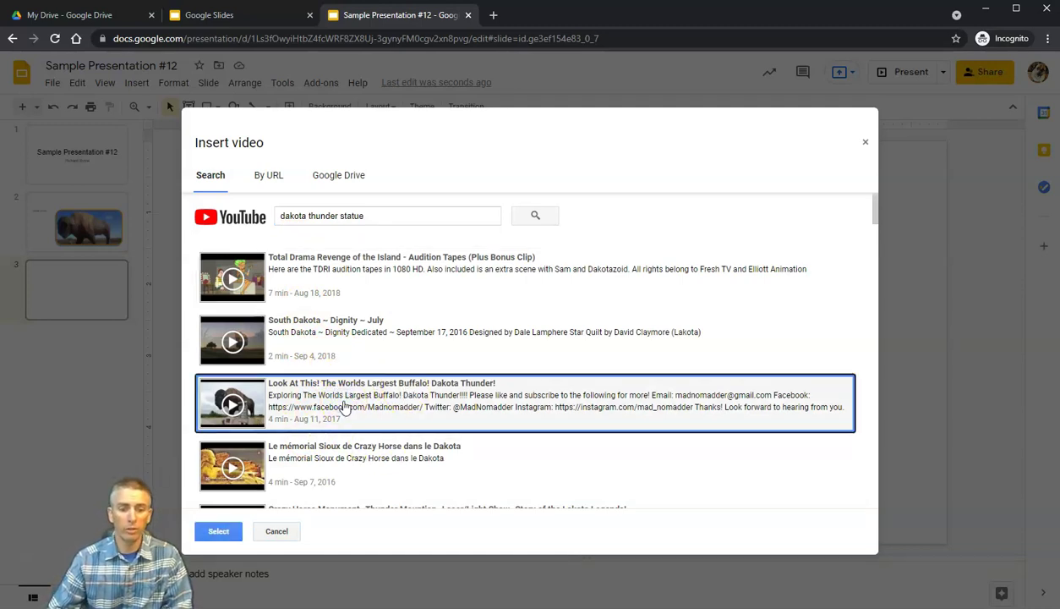
left_click(236, 533)
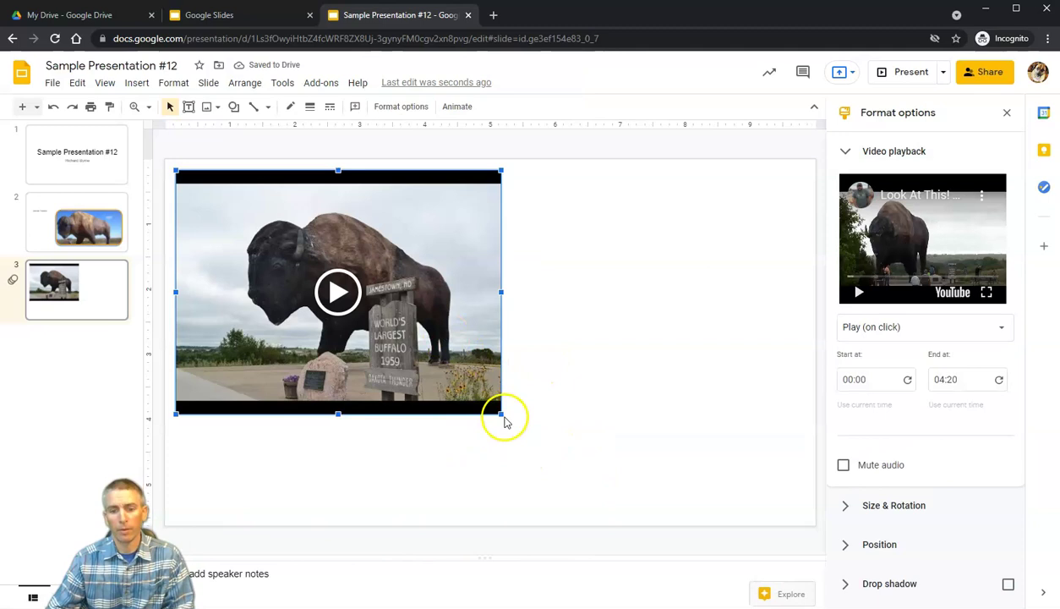
- Enlarge the Dakota Thunder video from its corner and move it to the slide's centre
left_click_drag(499, 412, 585, 495)
left_click_drag(459, 344, 555, 354)
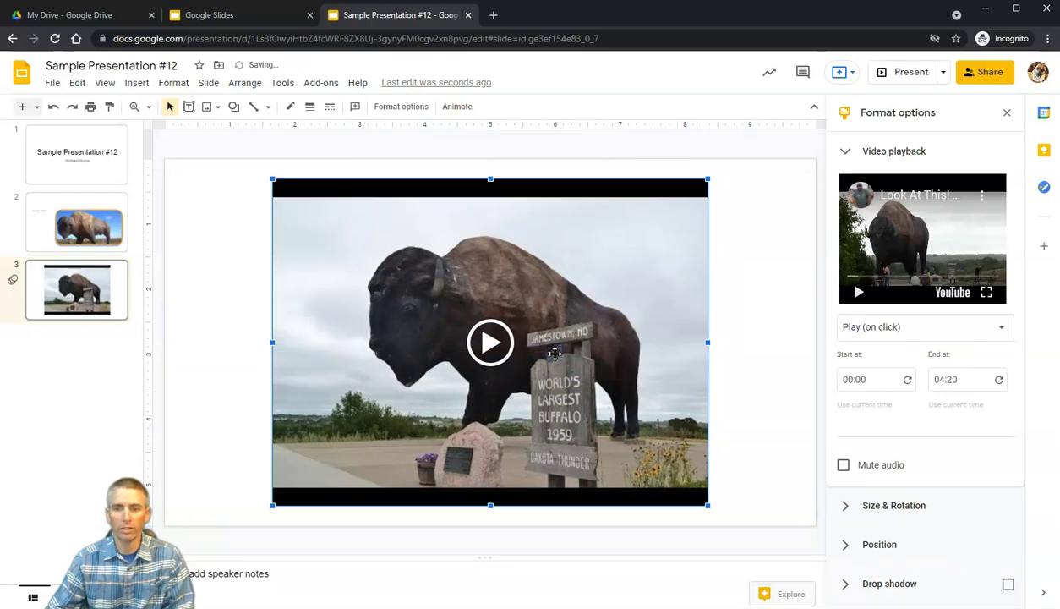
left_click(221, 275)
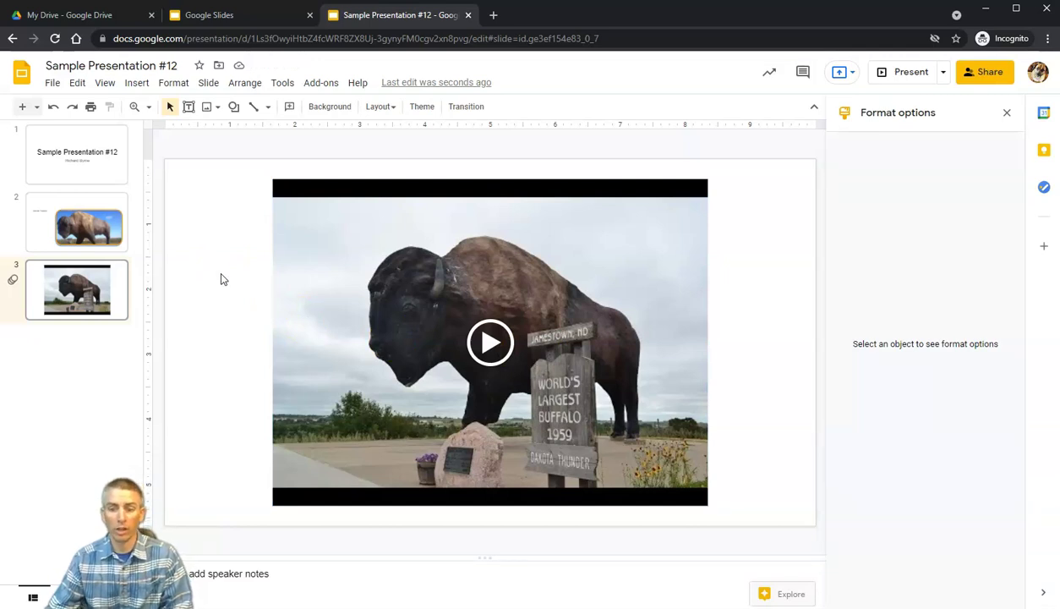
- Set slide 3's background colour to dark blue instead of black, then select the video
left_click(342, 108)
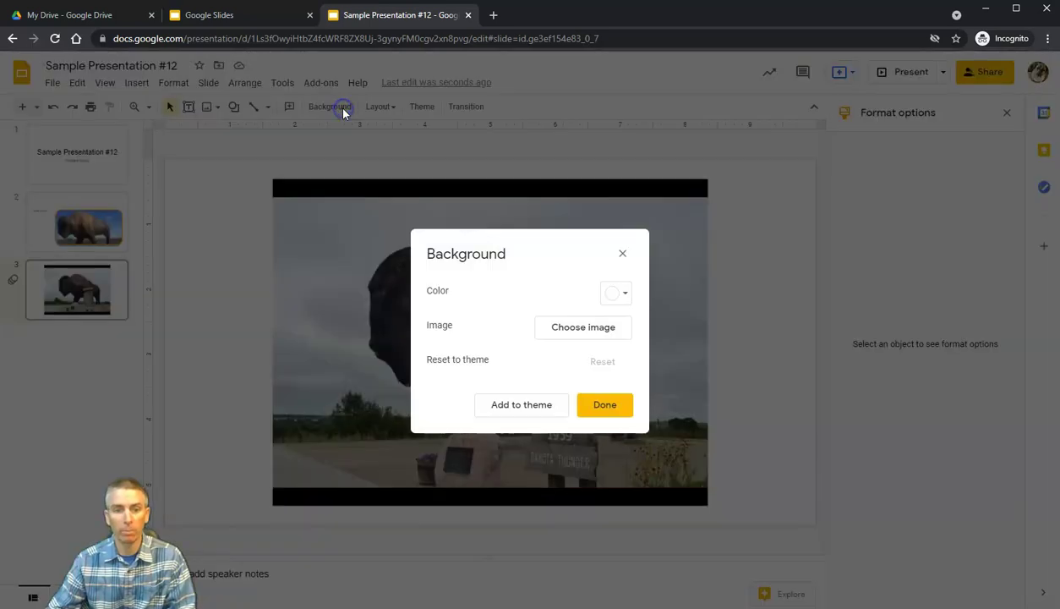
left_click(621, 296)
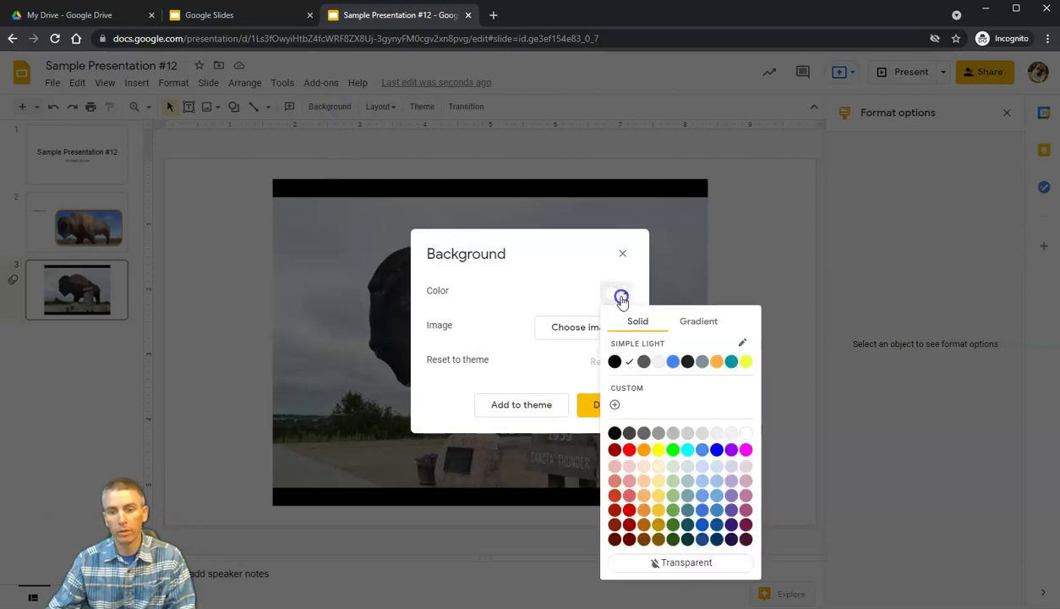
left_click(615, 361)
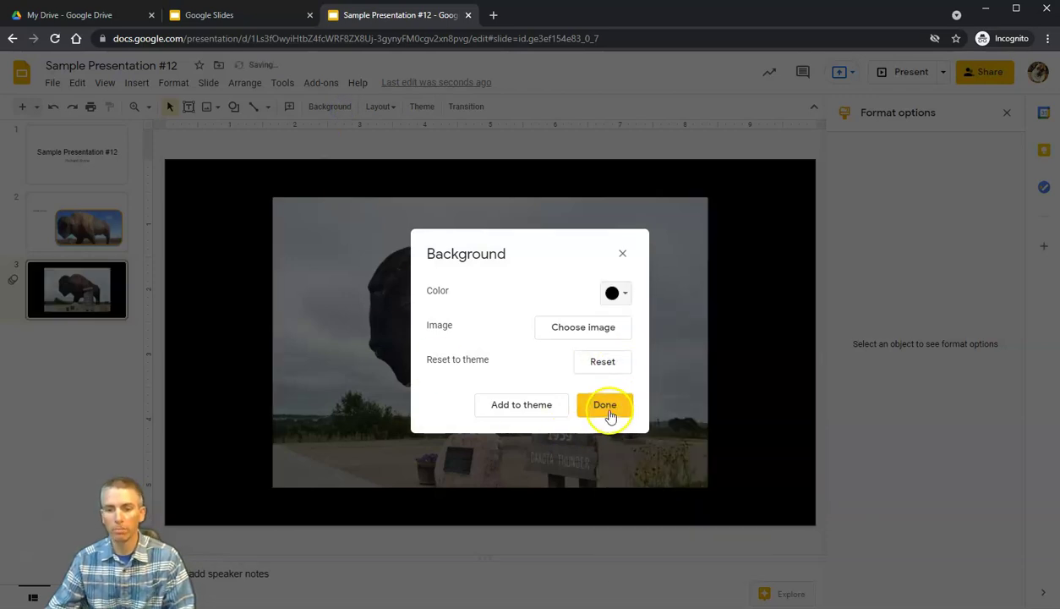
left_click(624, 296)
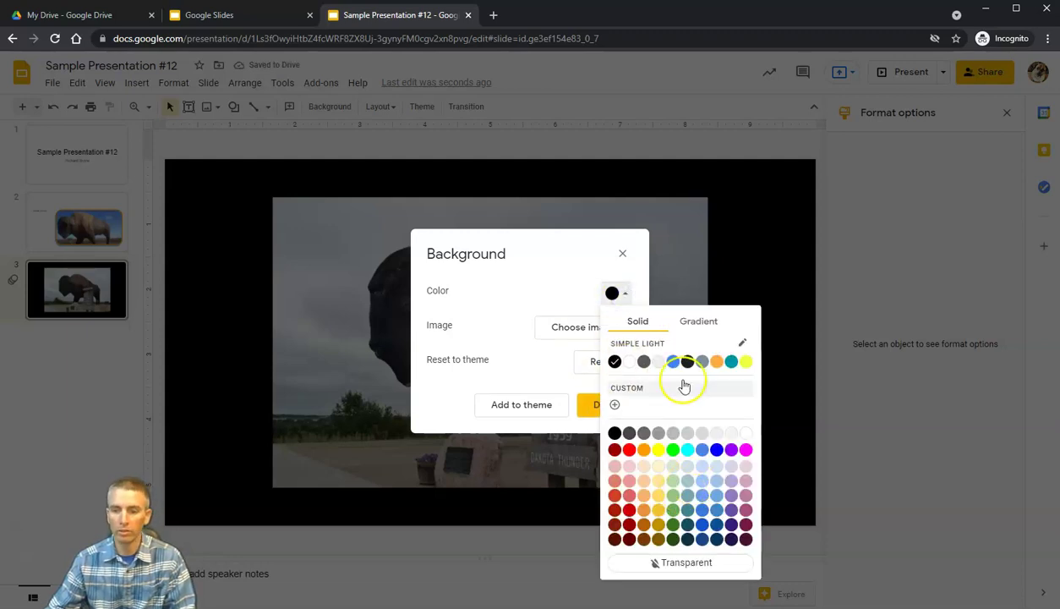
left_click(702, 526)
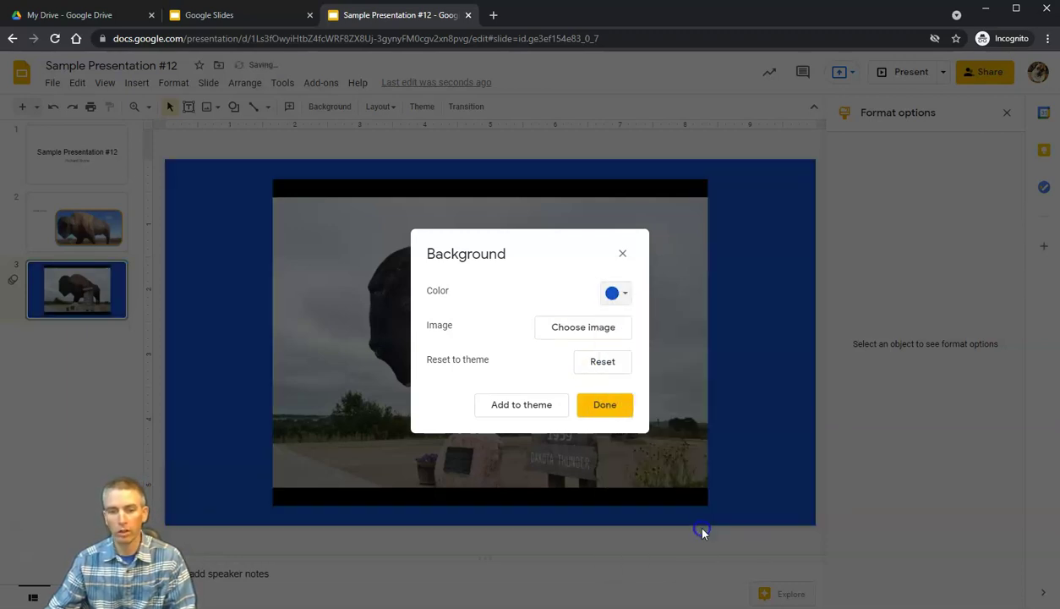
left_click(610, 404)
left_click(563, 438)
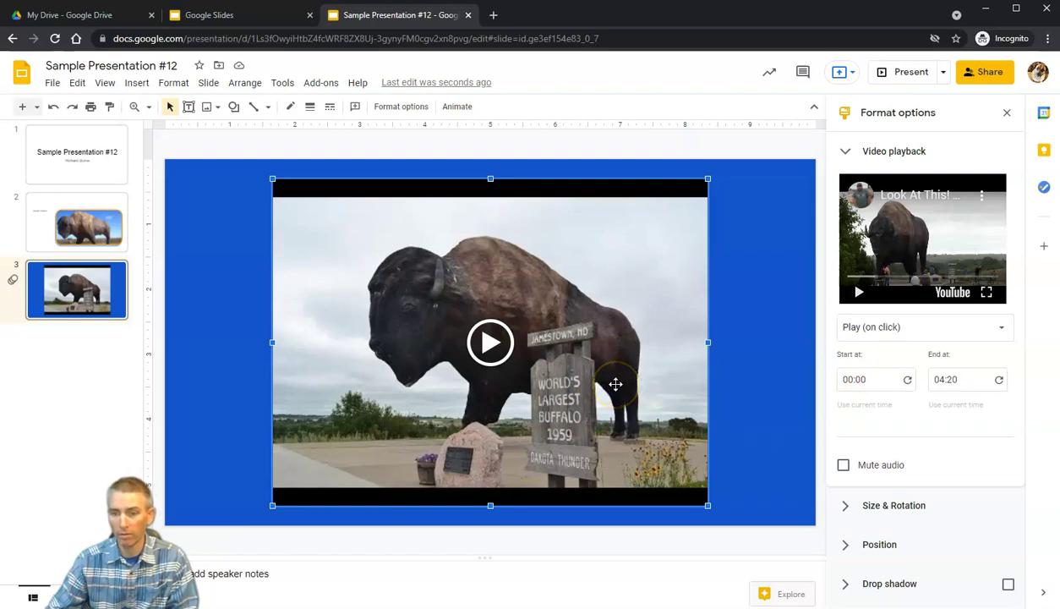
- Trim the bison video to start at 00:15 and end at 02:10
left_click(865, 379)
key("BackSpace")
key("BackSpace")
key("BackSpace")
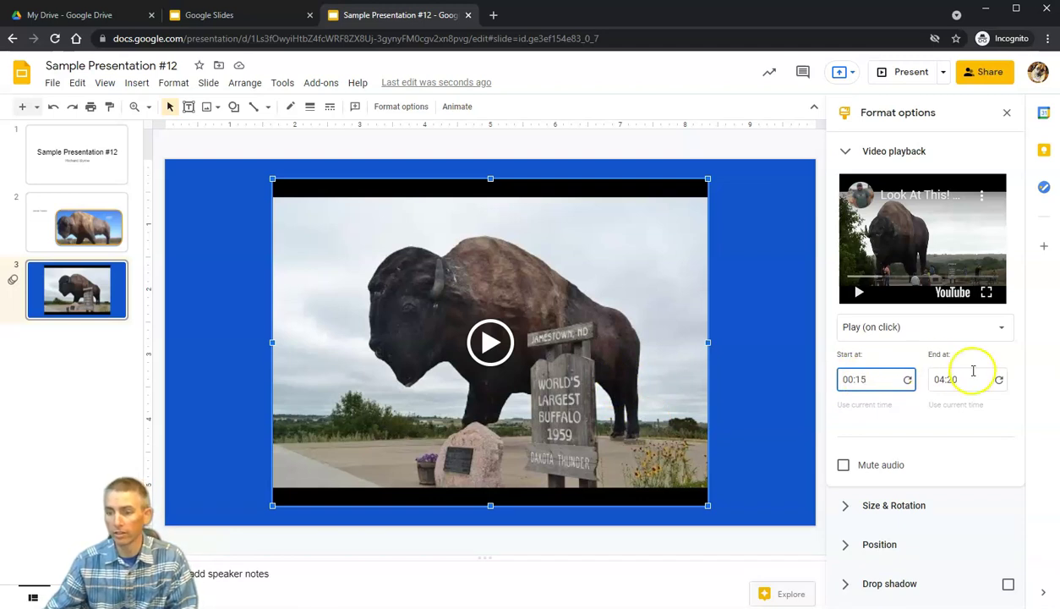
left_click(944, 377)
key("BackSpace")
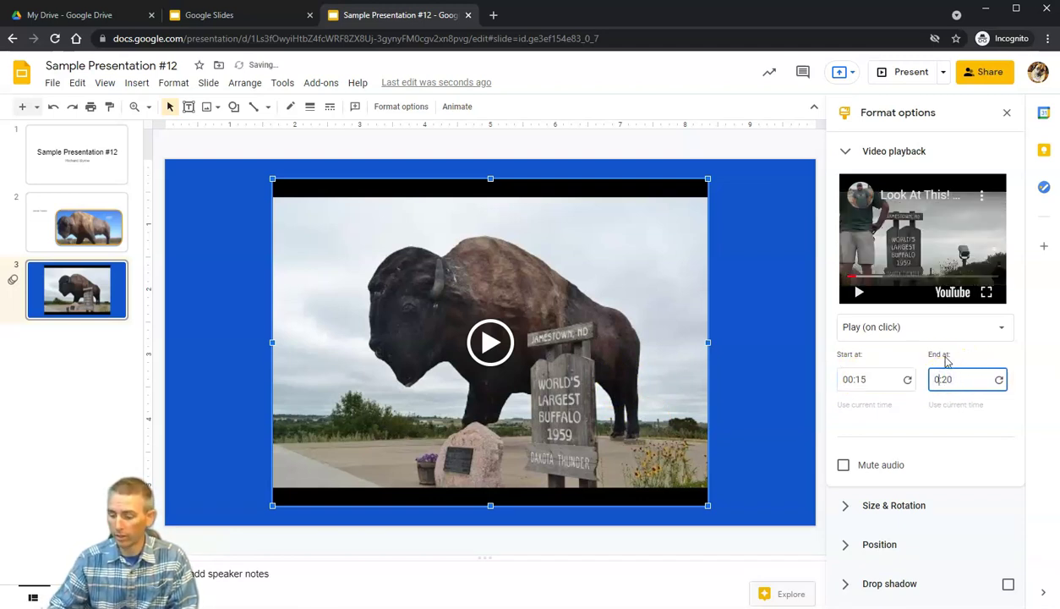
left_click(949, 379)
type("02:10")
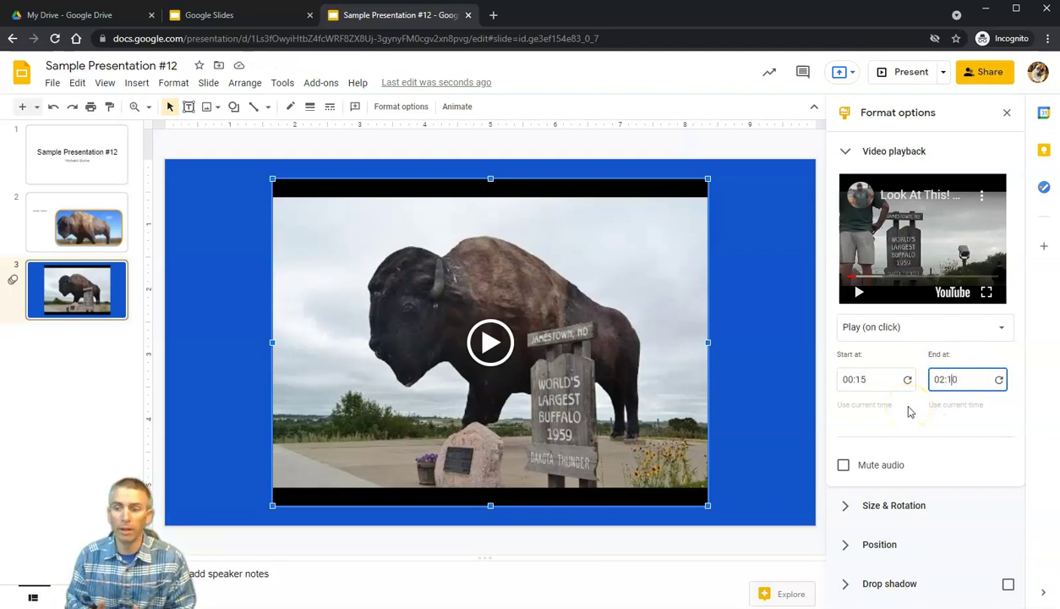
left_click(910, 416)
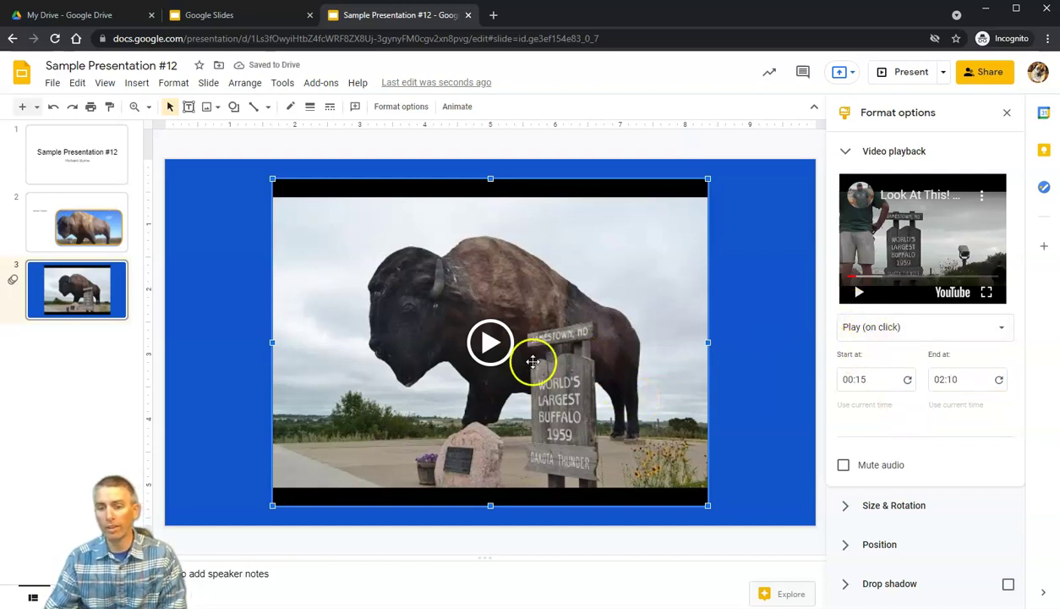
left_click(906, 328)
- Keep the bison video on Play (on click), tick Mute audio, and expand Size & Rotation and Position
left_click(891, 383)
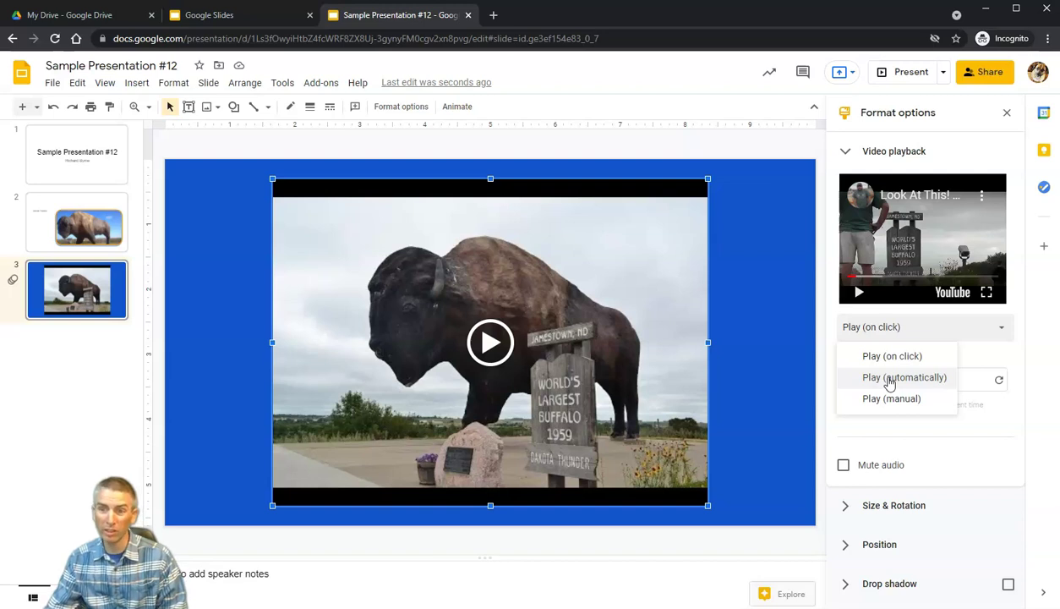
left_click(895, 406)
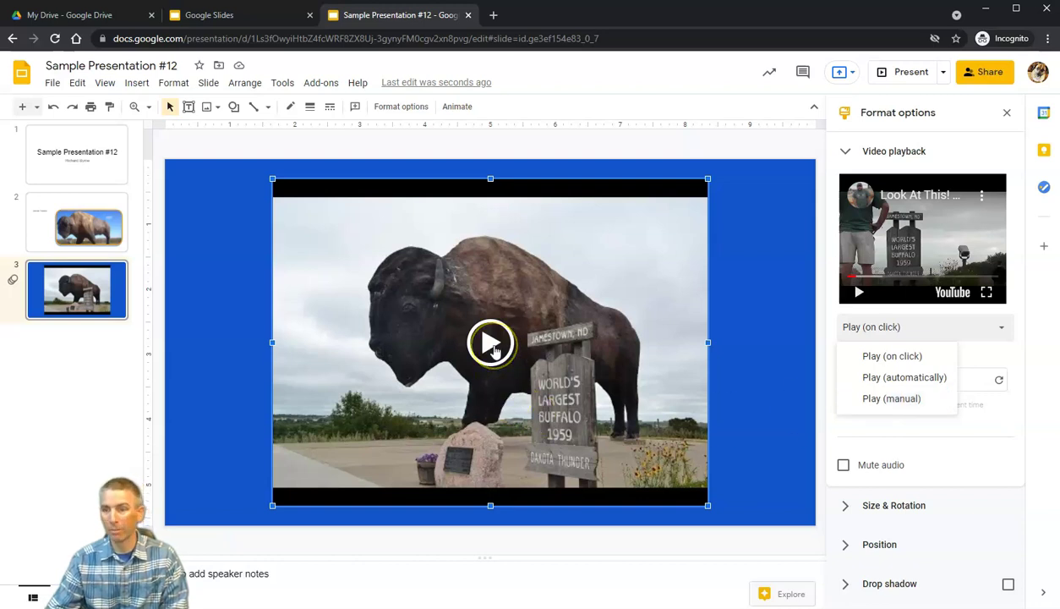
left_click(880, 362)
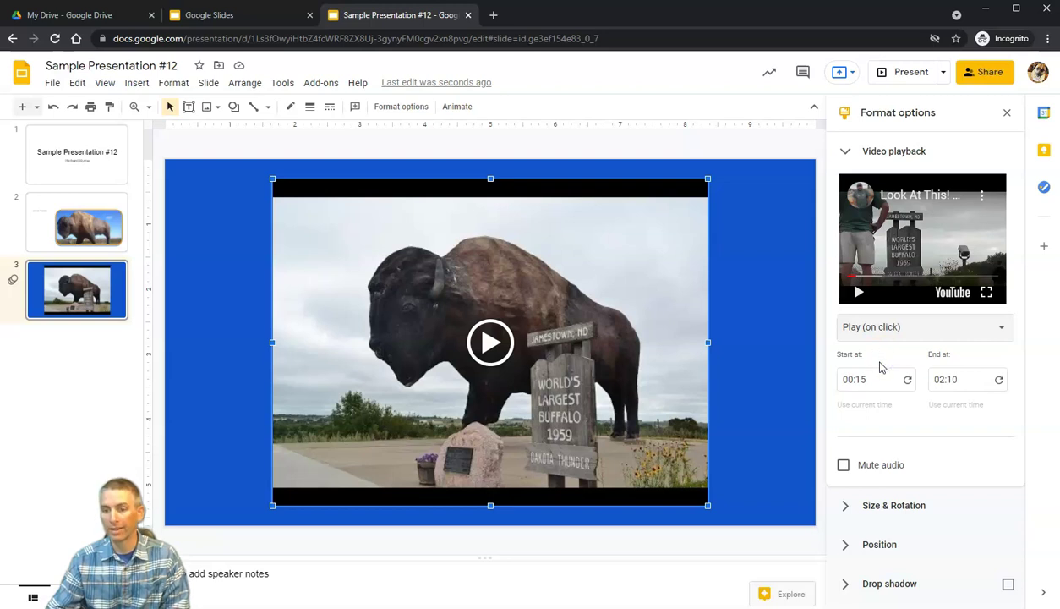
left_click(843, 467)
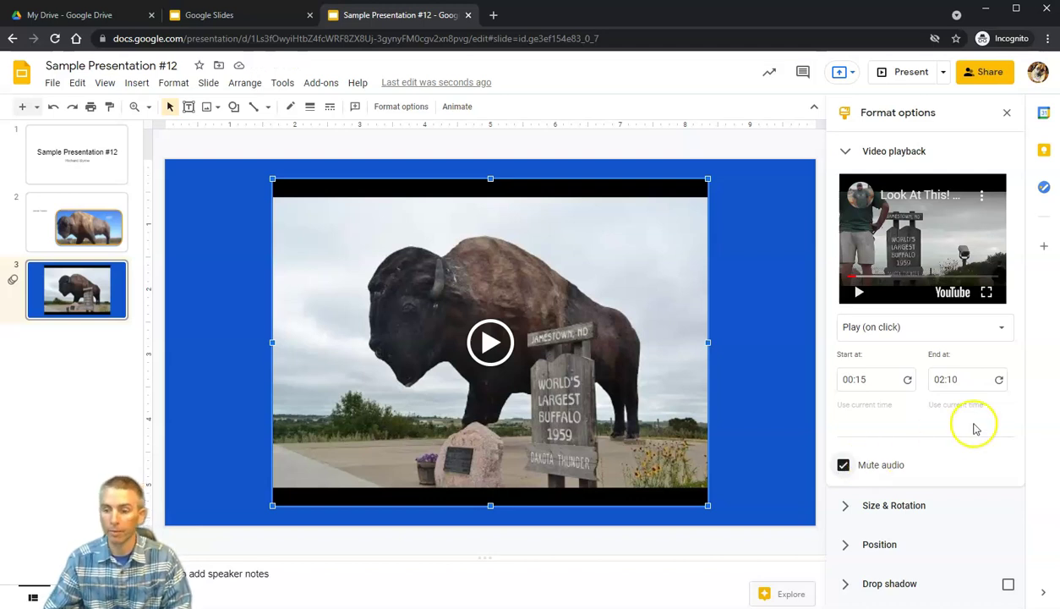
left_click(846, 505)
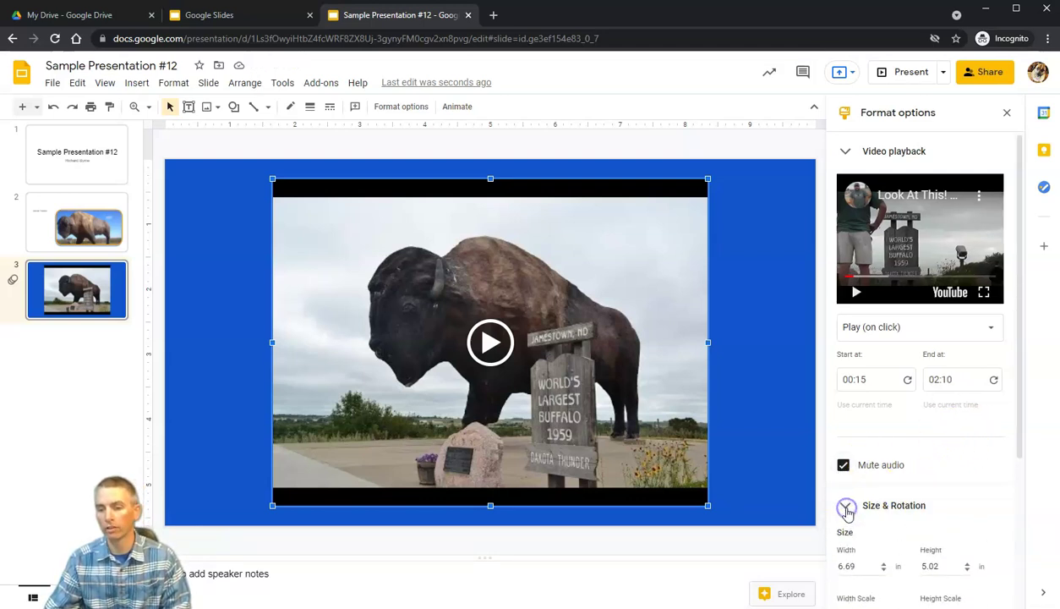
left_click(846, 550)
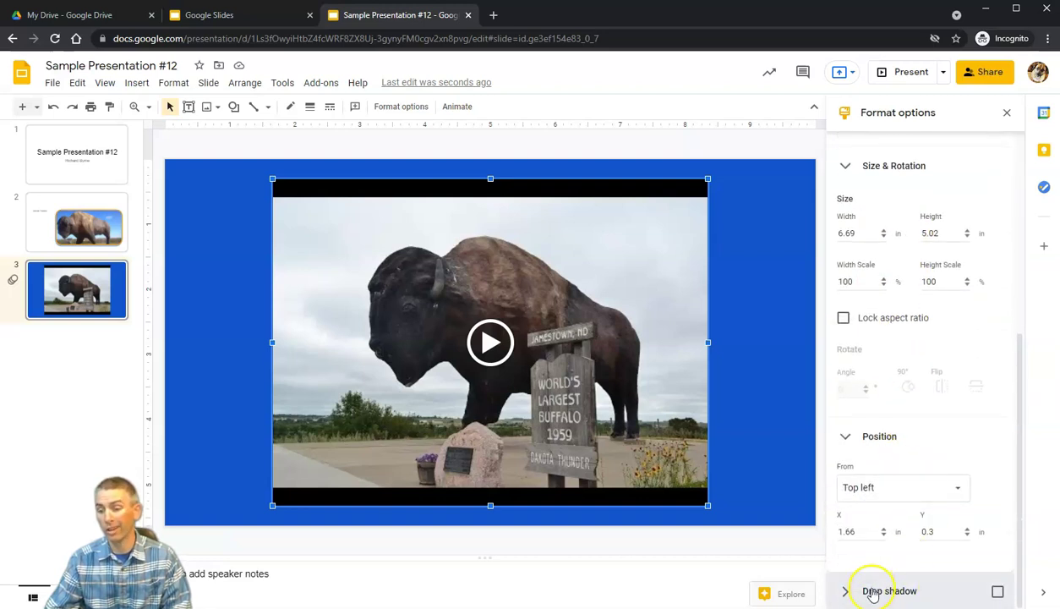
- Close Format options and add a new slide after slide 3 from its thumbnail menu
left_click(1007, 113)
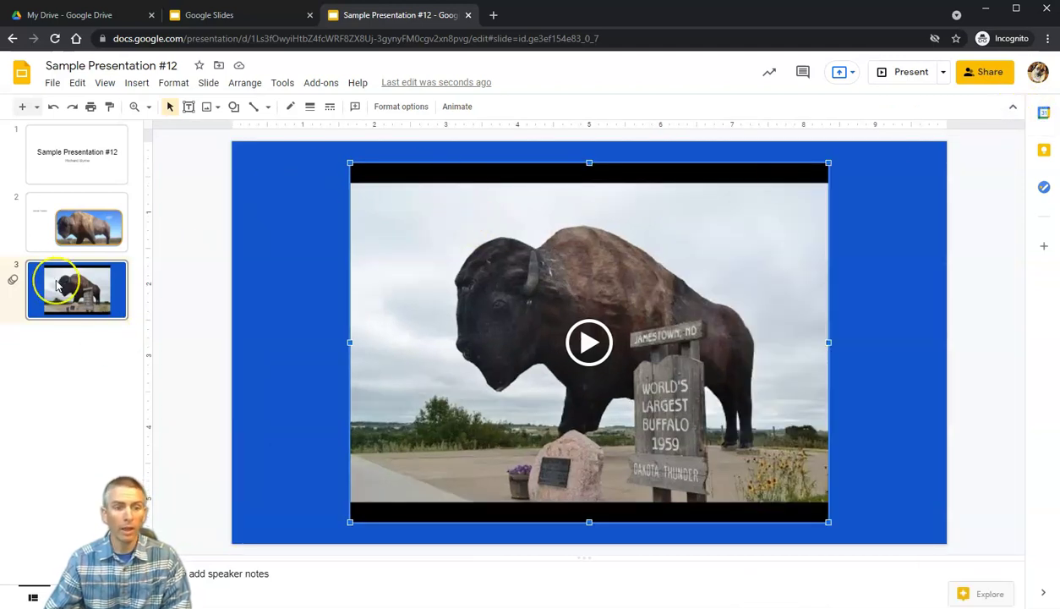
left_click(217, 287)
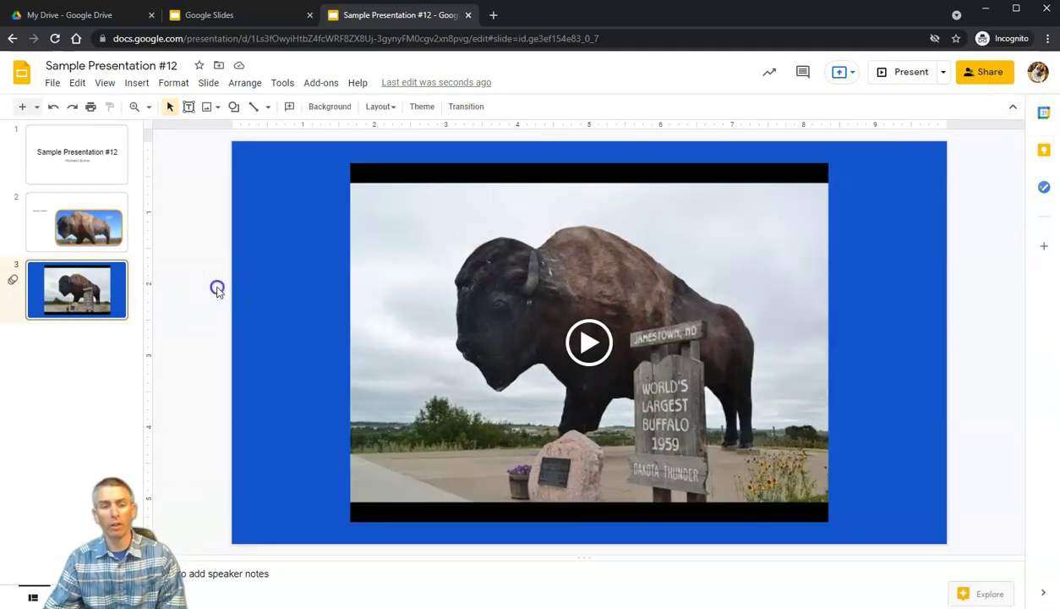
right_click(69, 292)
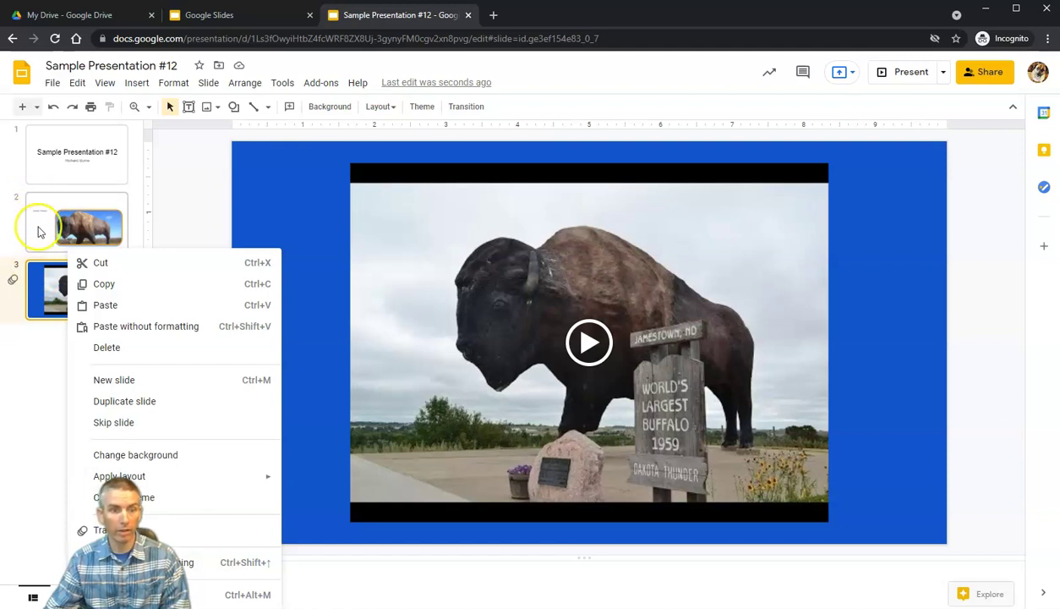
left_click(171, 385)
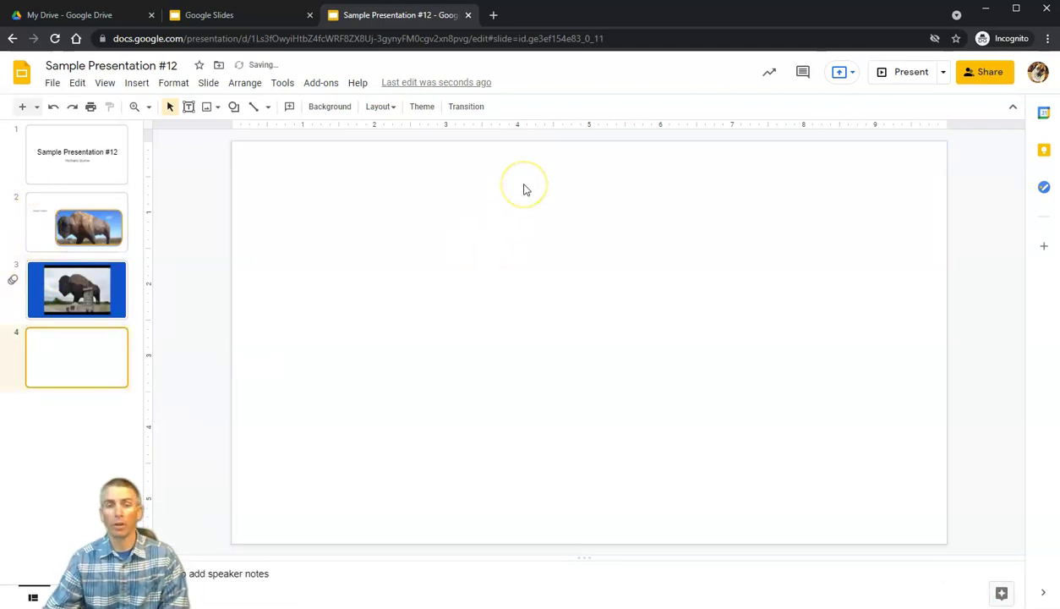
left_click(135, 84)
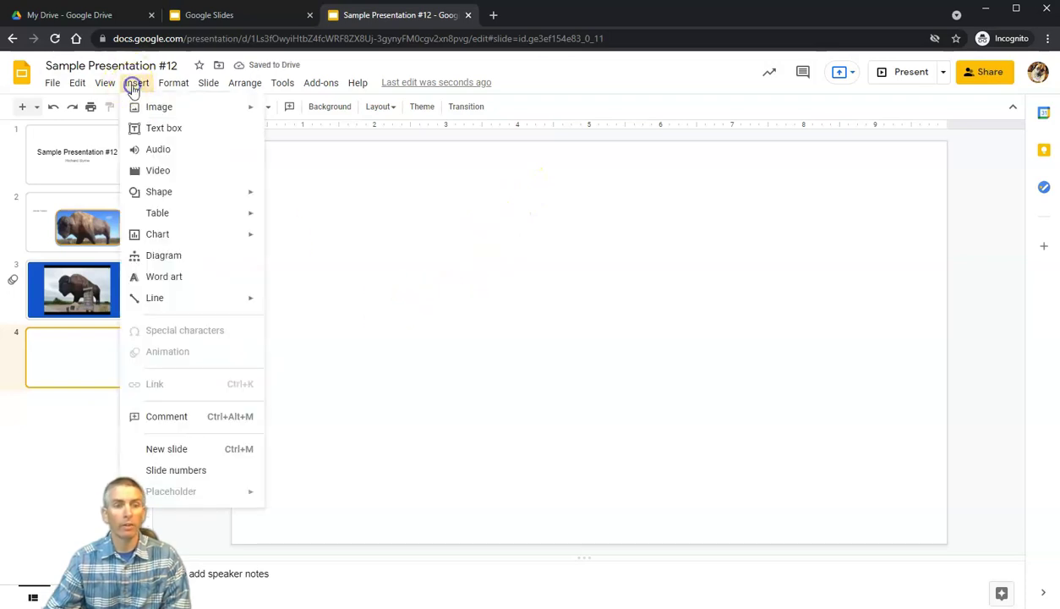
- Insert the first video from My Drive's Google Drive tab onto slide 4
left_click(164, 178)
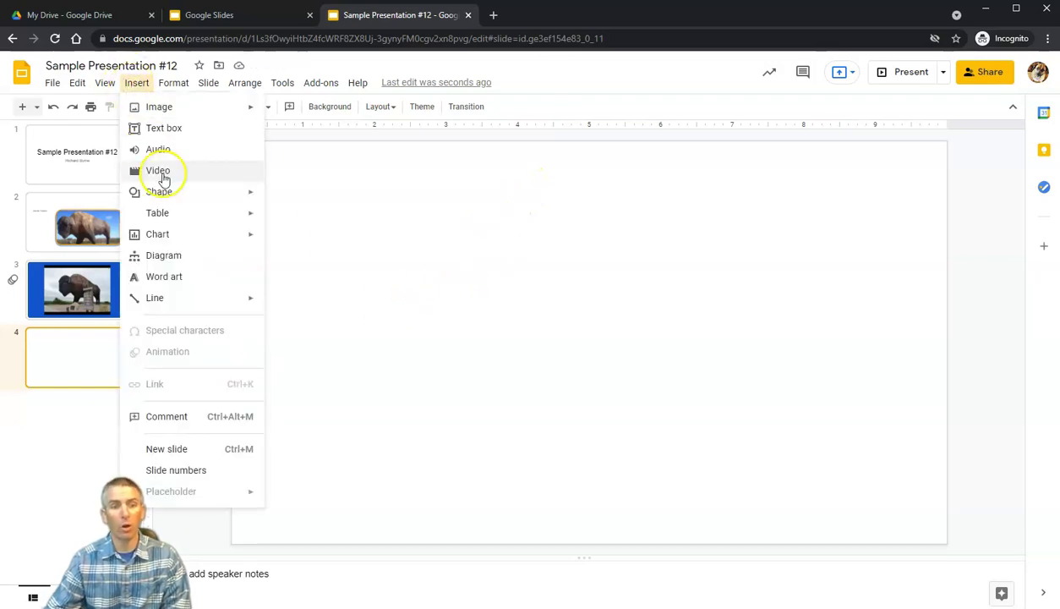
left_click(160, 171)
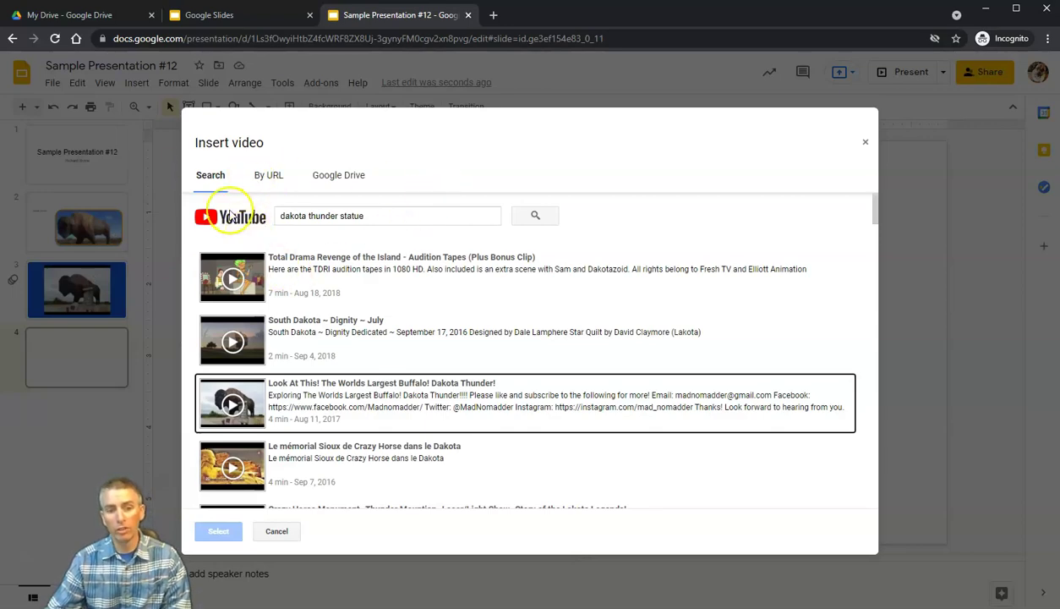
left_click(338, 175)
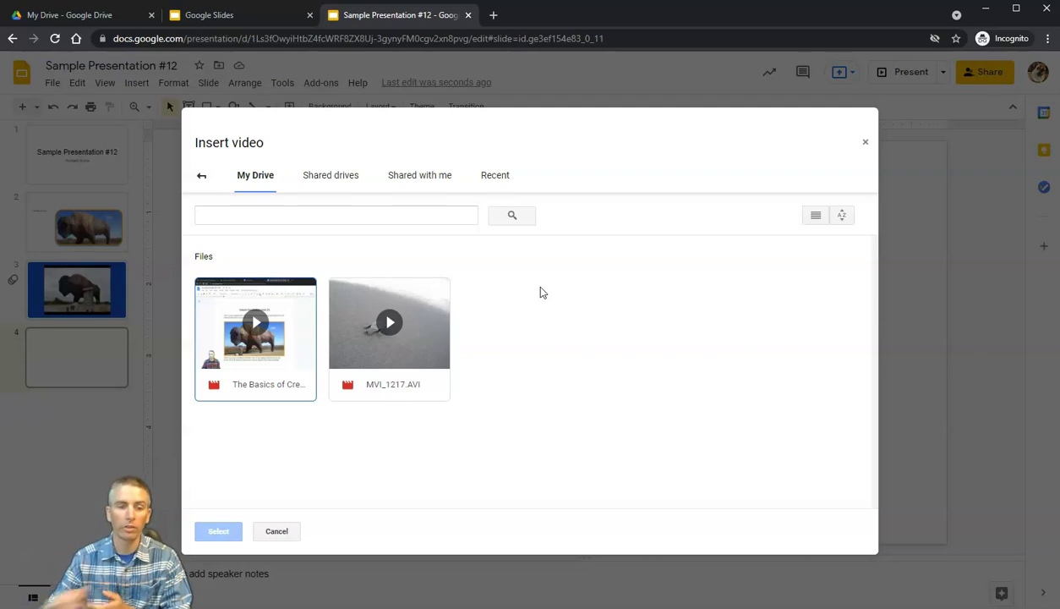
left_click(281, 375)
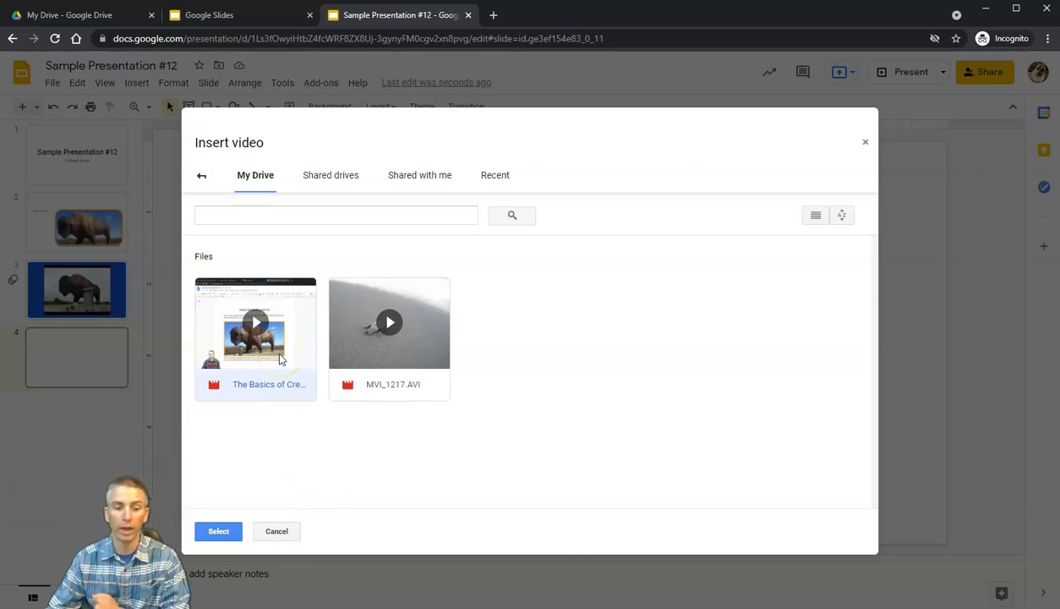
left_click(232, 534)
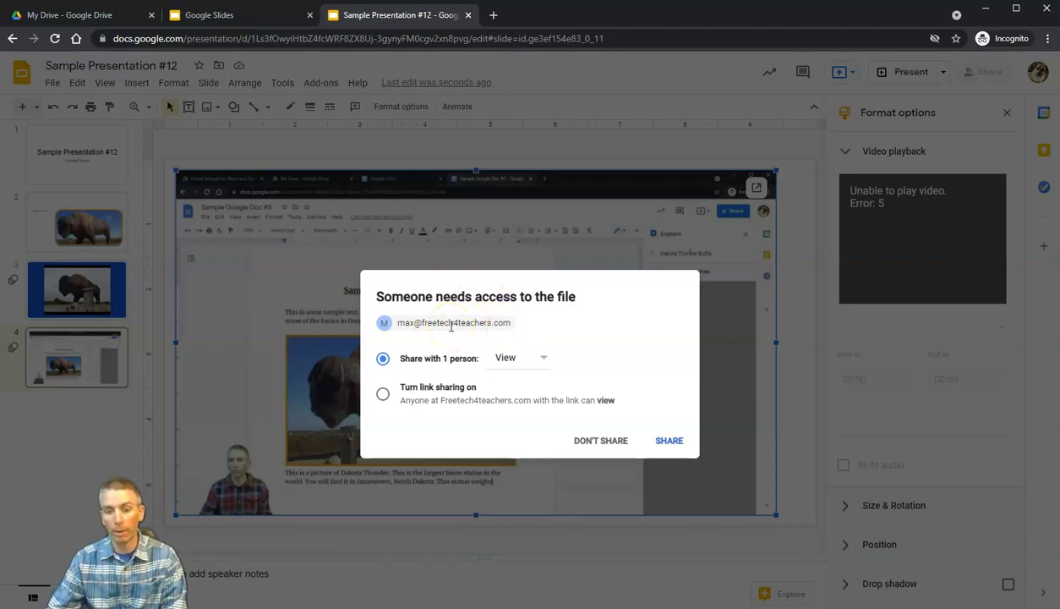
- Share the Drive video file with the requester at Edit access
left_click(545, 360)
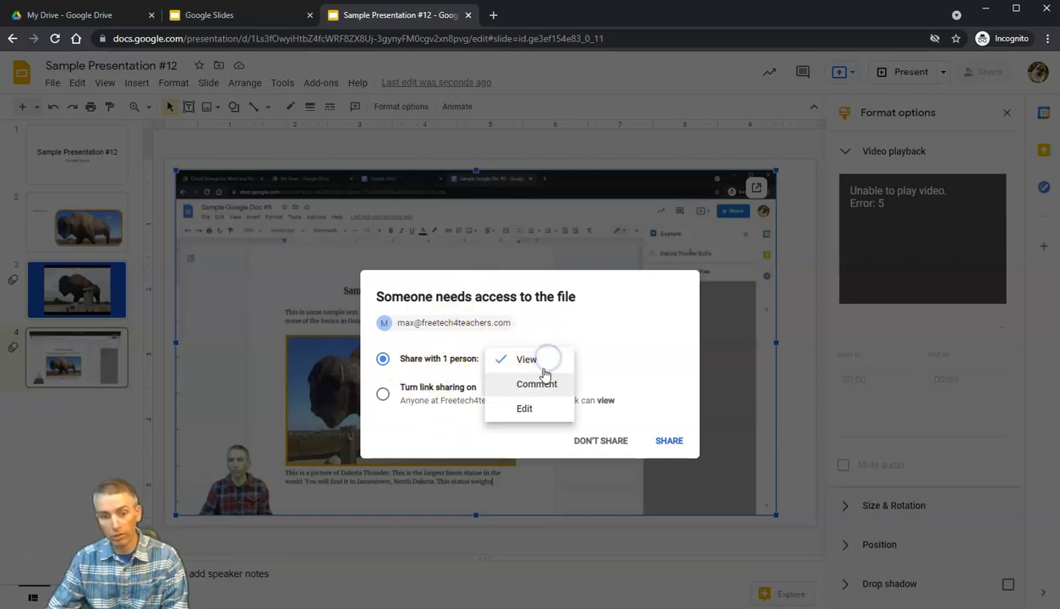
left_click(533, 408)
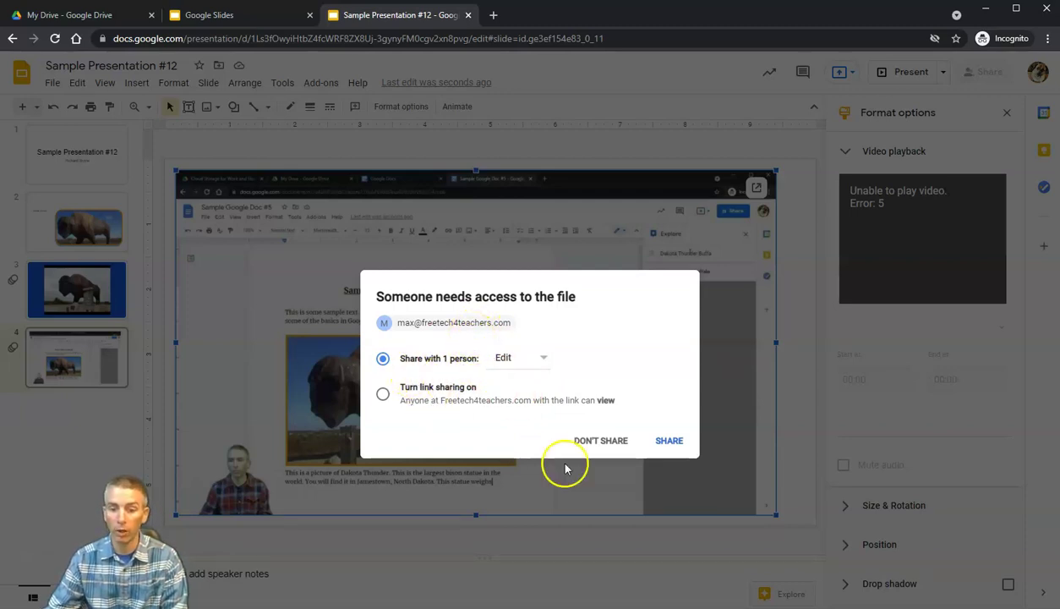
left_click(670, 439)
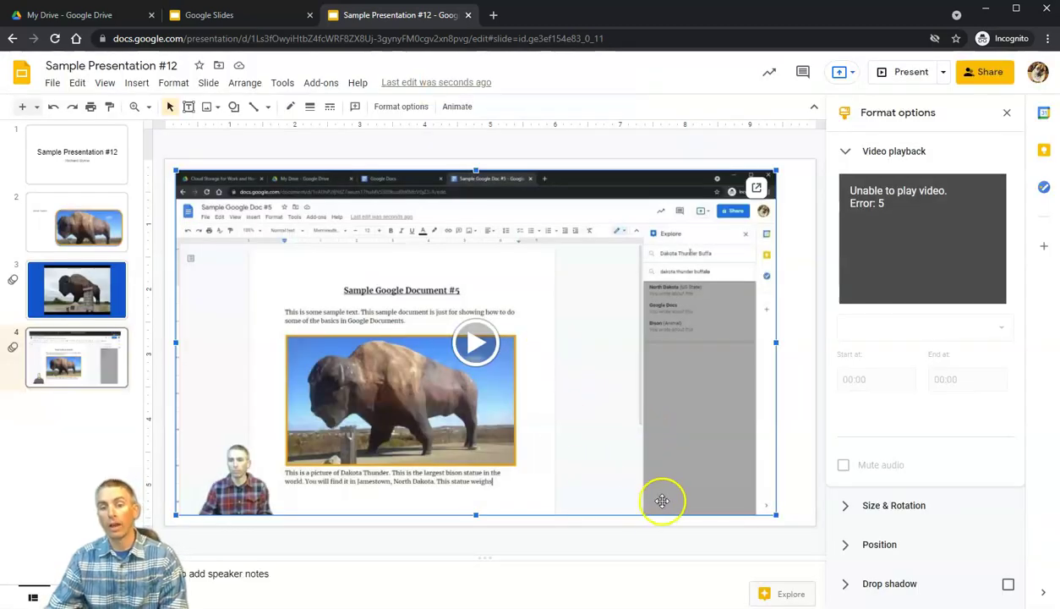
- Nudge and test-play the video, then reload and delete it from slide 4
left_click_drag(631, 400, 657, 397)
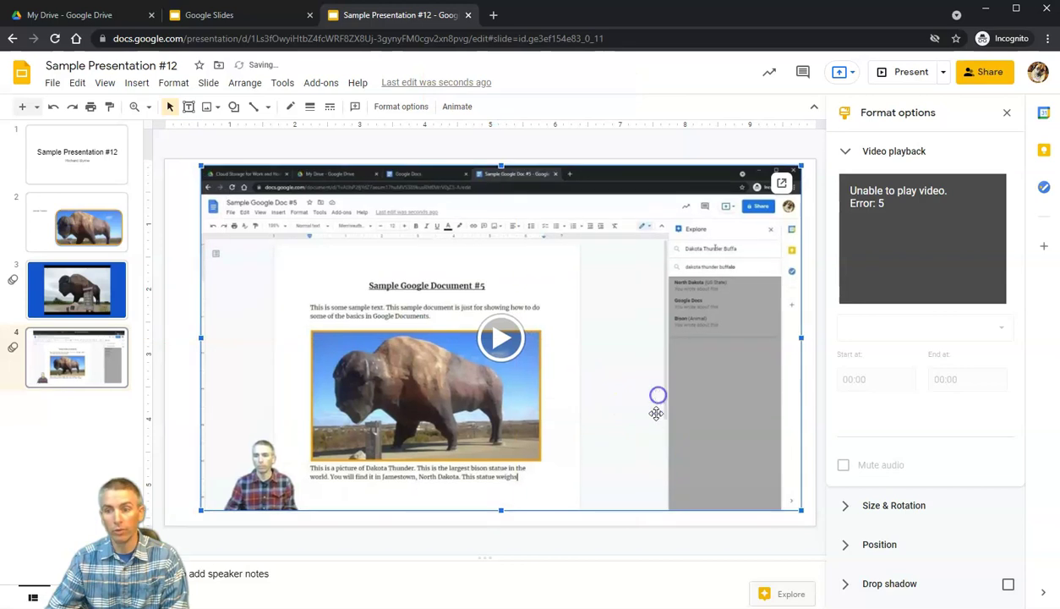
left_click(846, 150)
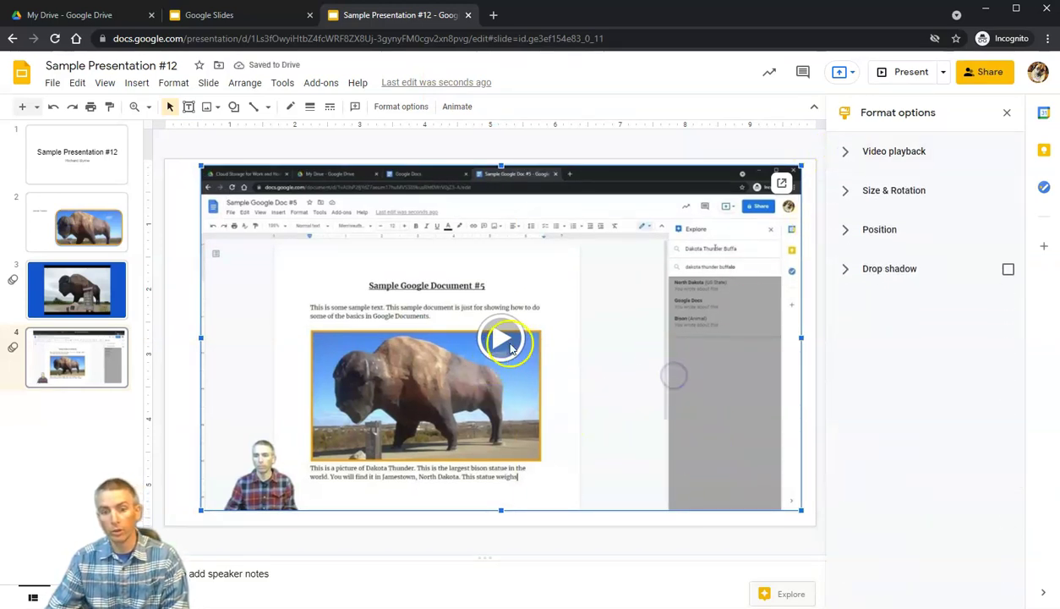
key("Escape")
left_click(727, 495)
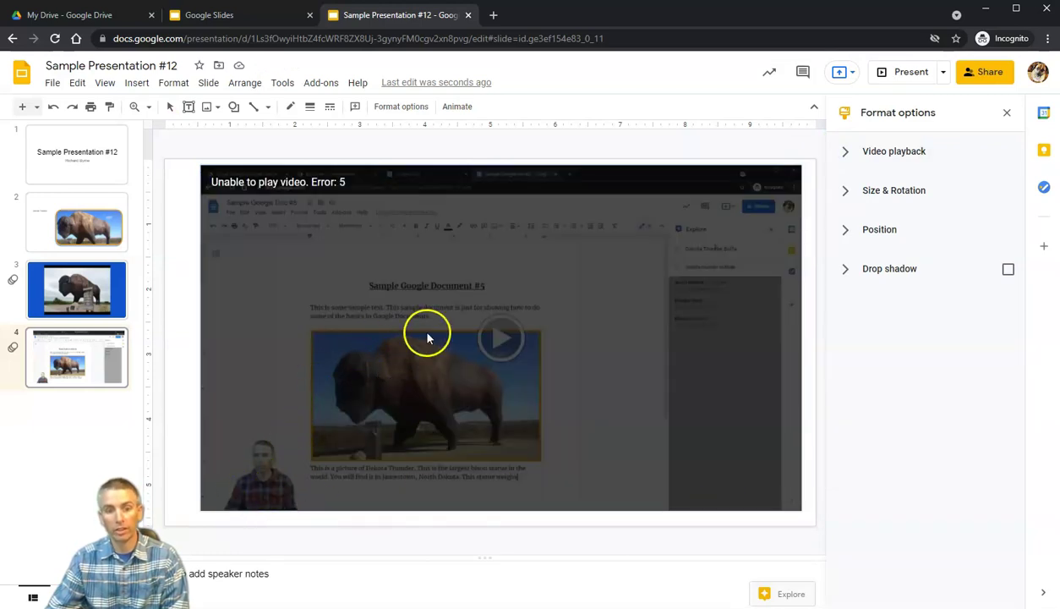
left_click(55, 39)
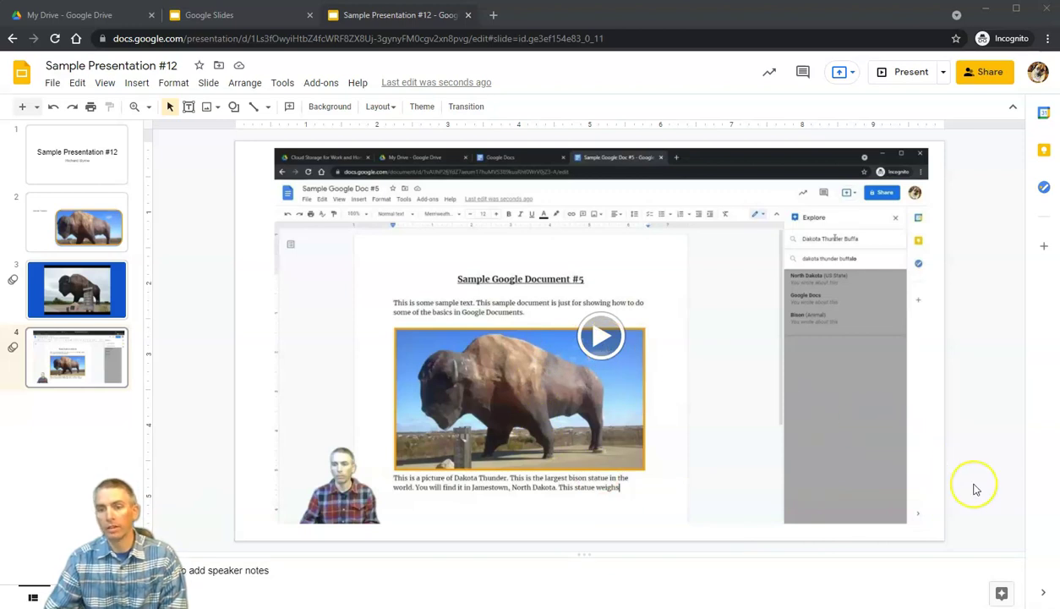
left_click(302, 443)
key("Delete")
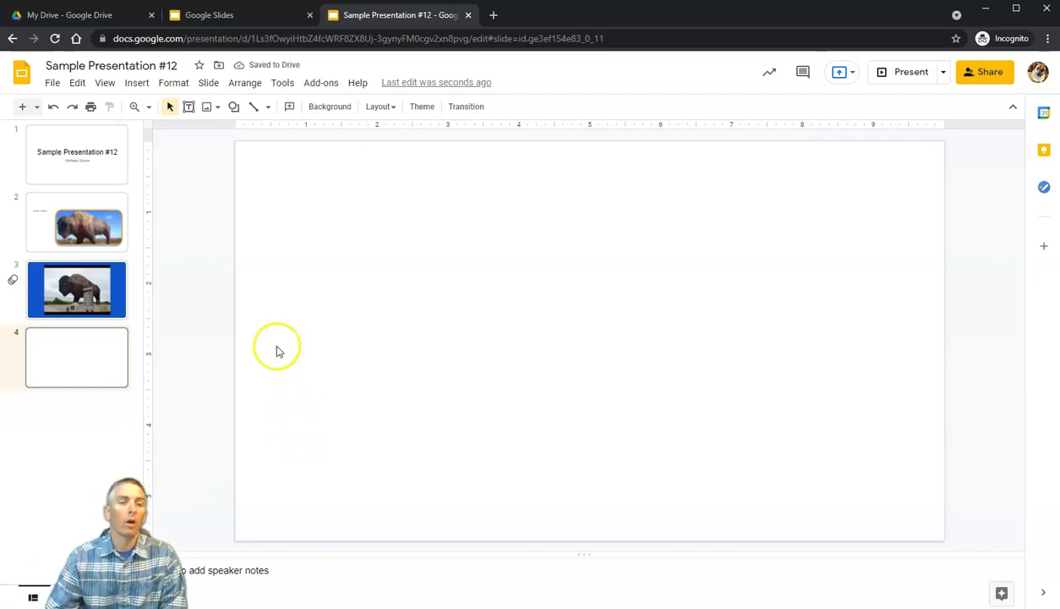
left_click(136, 84)
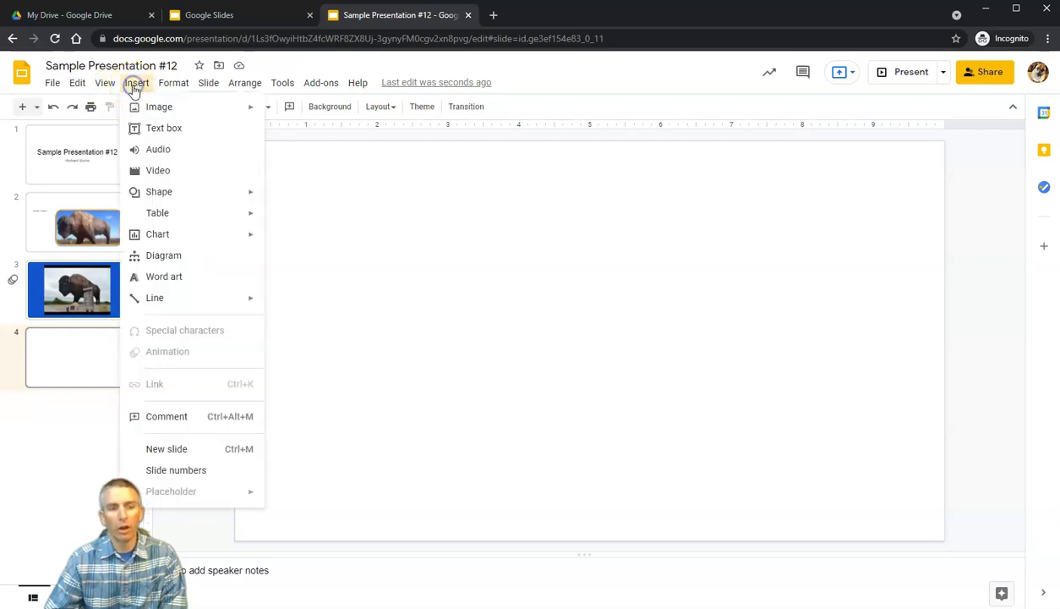
left_click(159, 150)
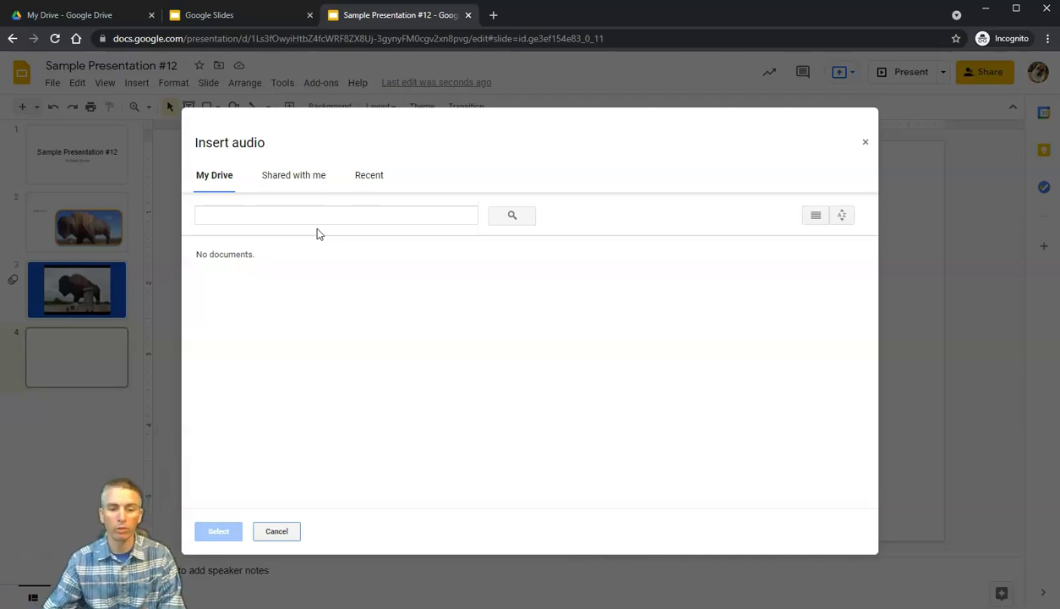
left_click(304, 184)
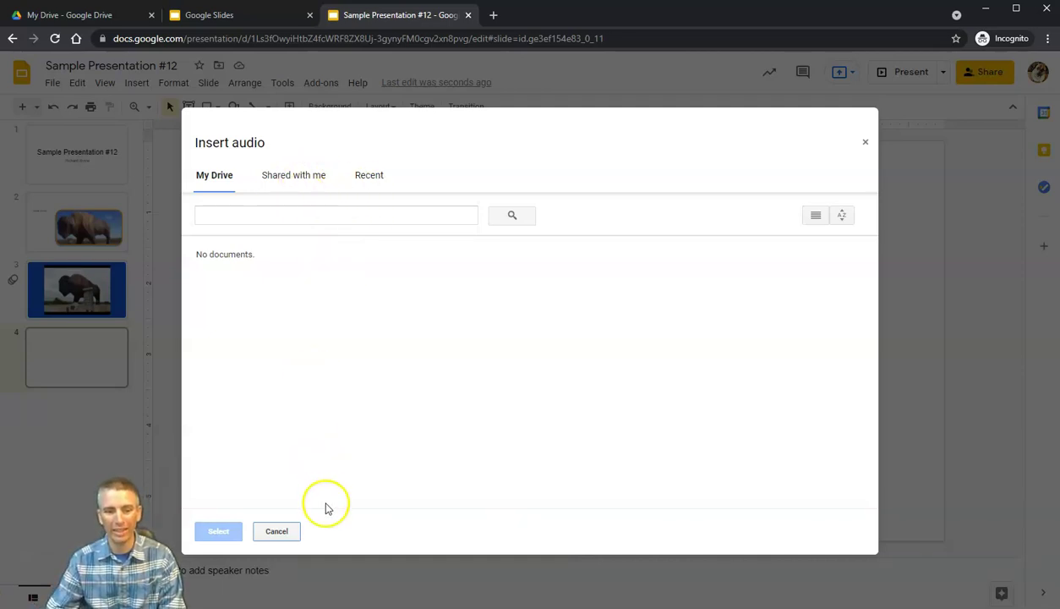
left_click(277, 530)
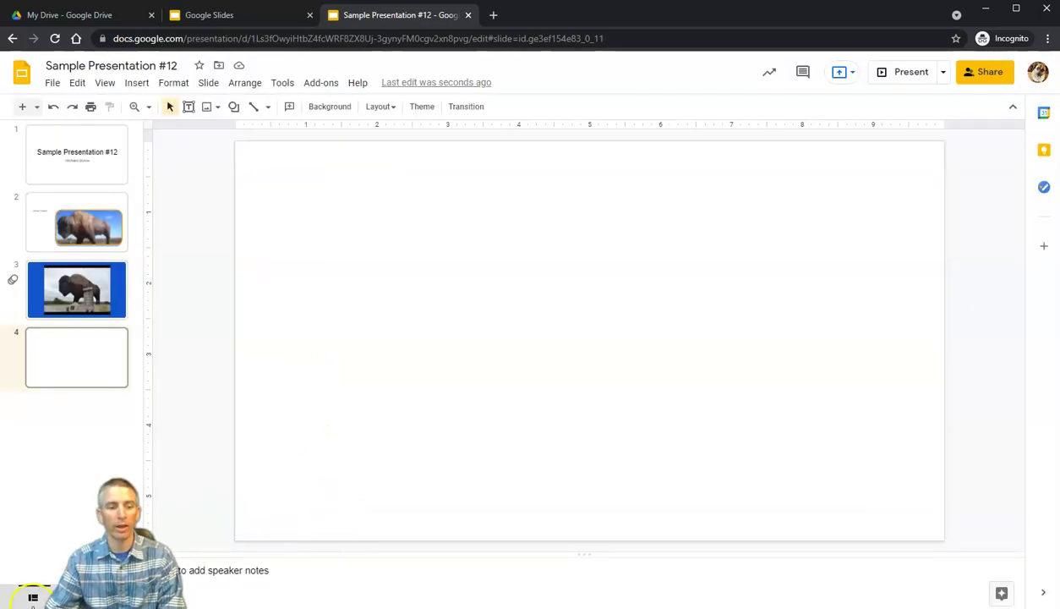
- Upload the Vocaroo MP3 from the Desktop into My Drive and return to the presentation
left_click(82, 20)
left_click(28, 127)
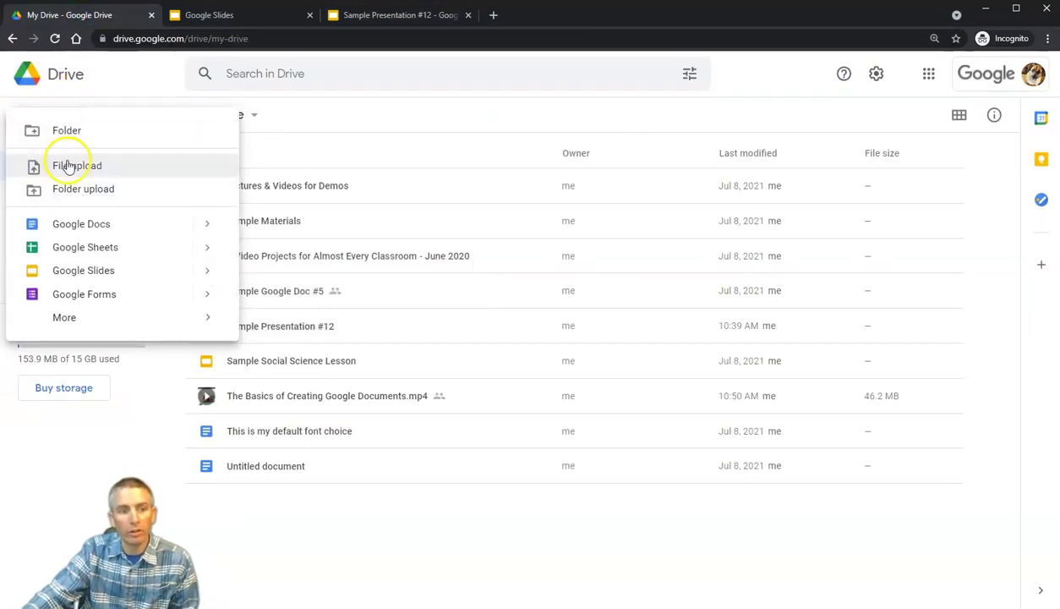
left_click(68, 163)
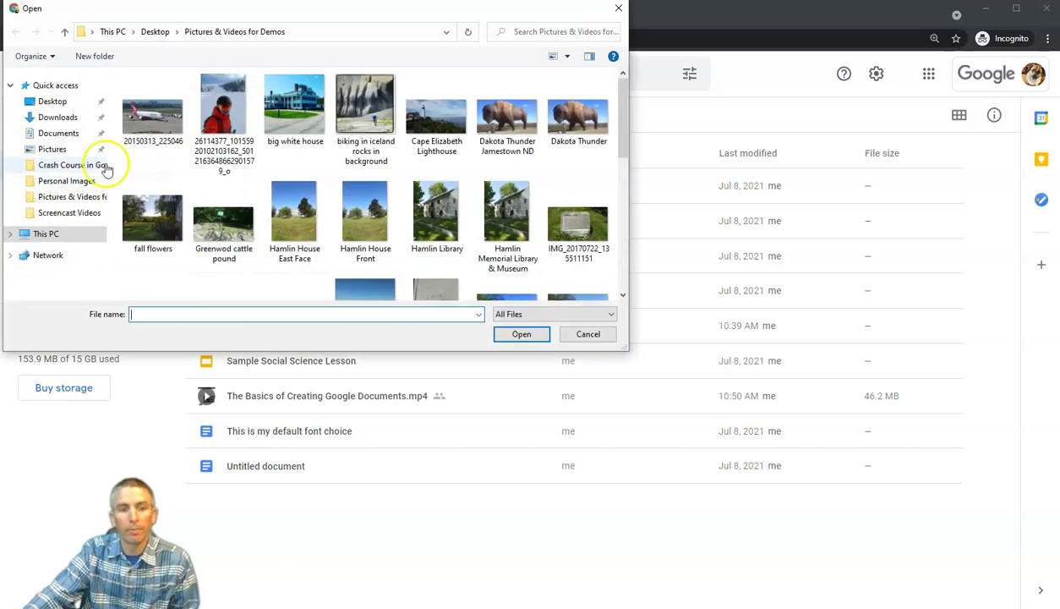
left_click(54, 102)
left_click_drag(624, 132, 620, 253)
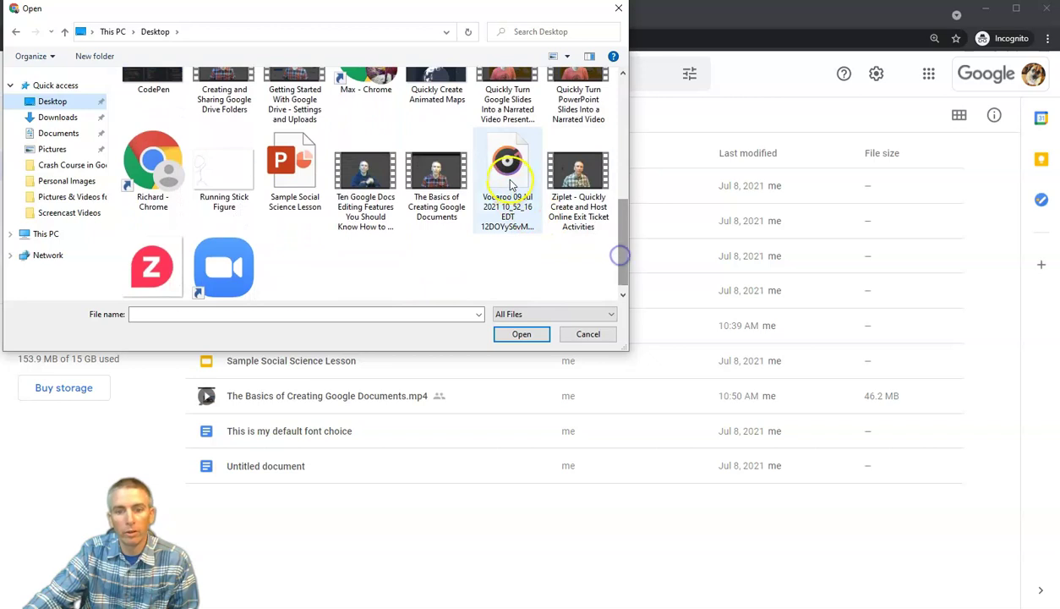
left_click(507, 186)
left_click(520, 334)
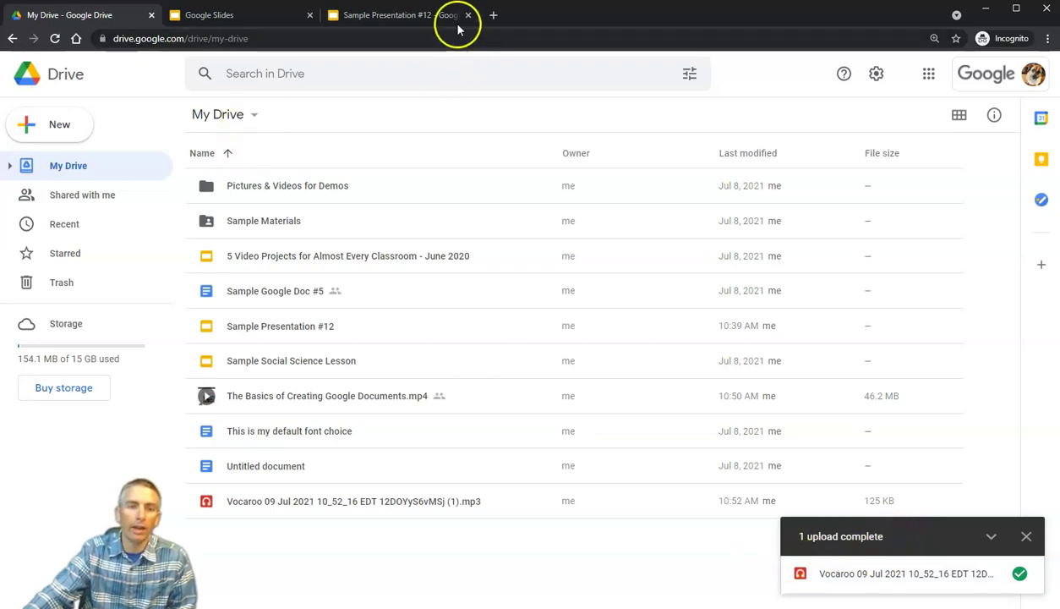
left_click(406, 14)
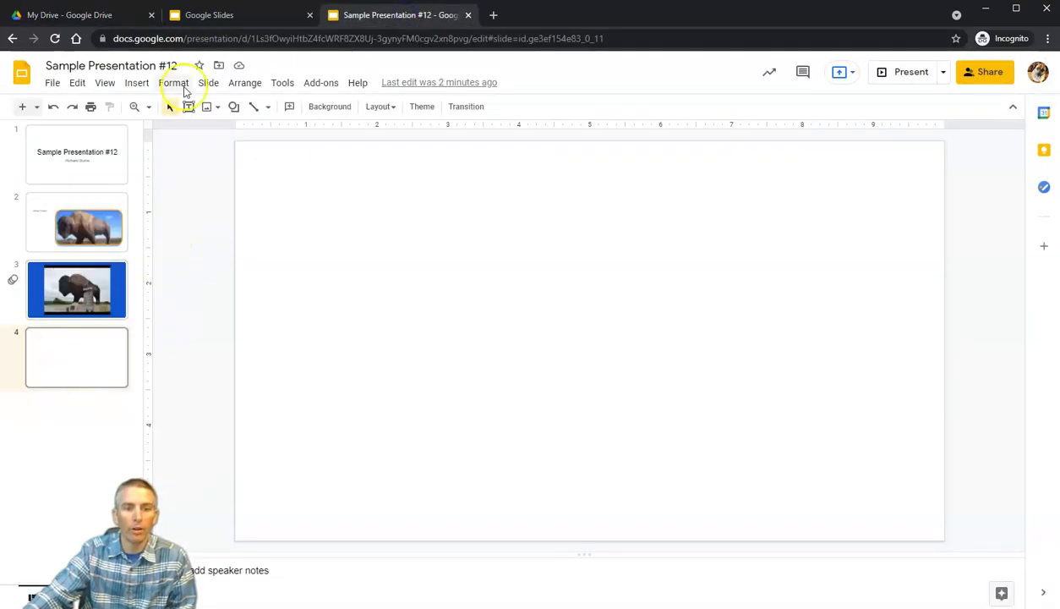
- Insert the uploaded Vocaroo recording onto slide 4 as audio
left_click(141, 86)
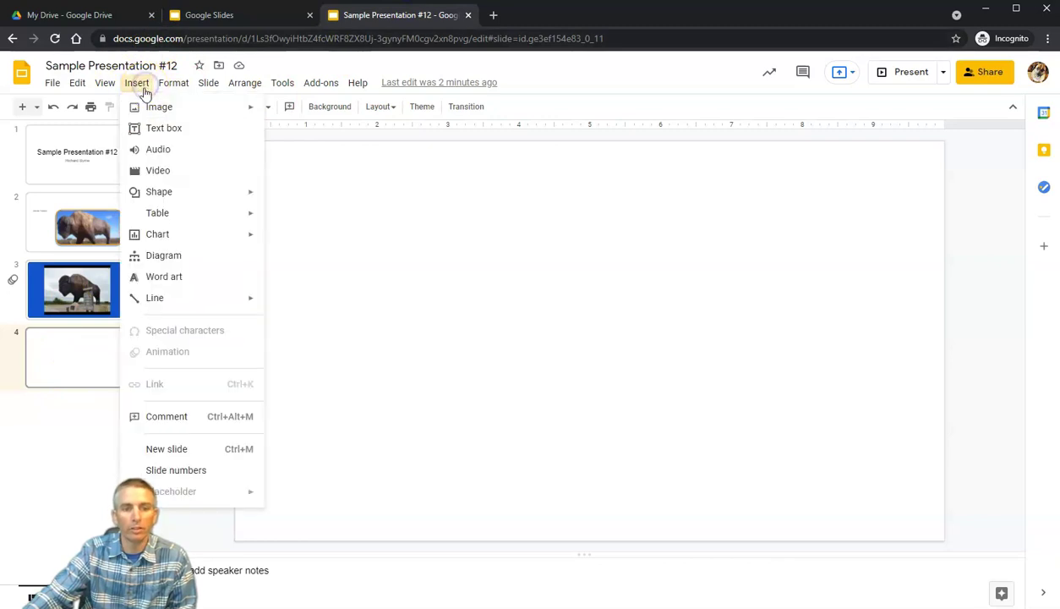
left_click(156, 150)
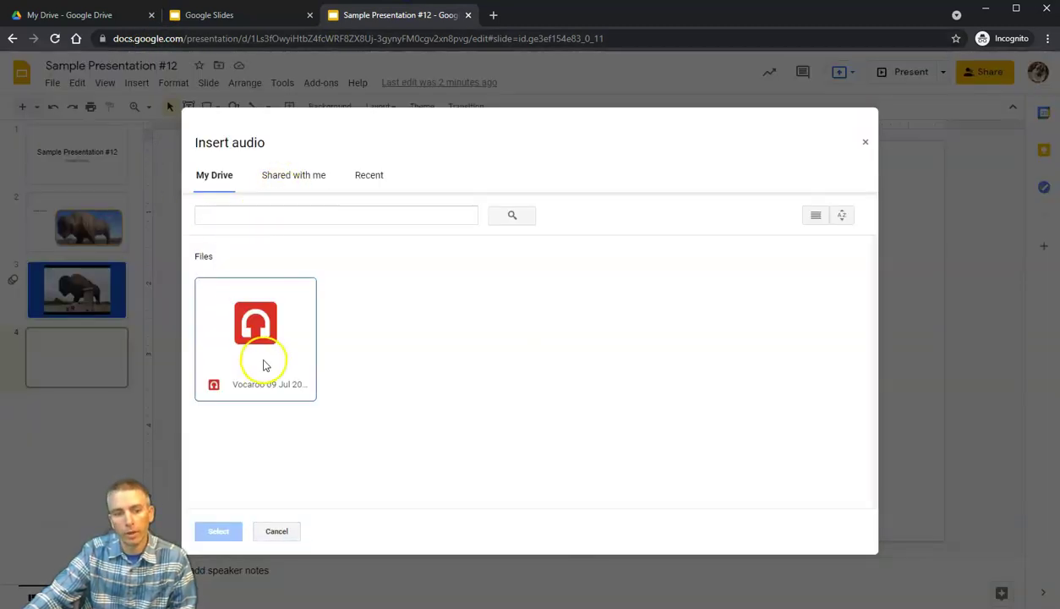
left_click(262, 359)
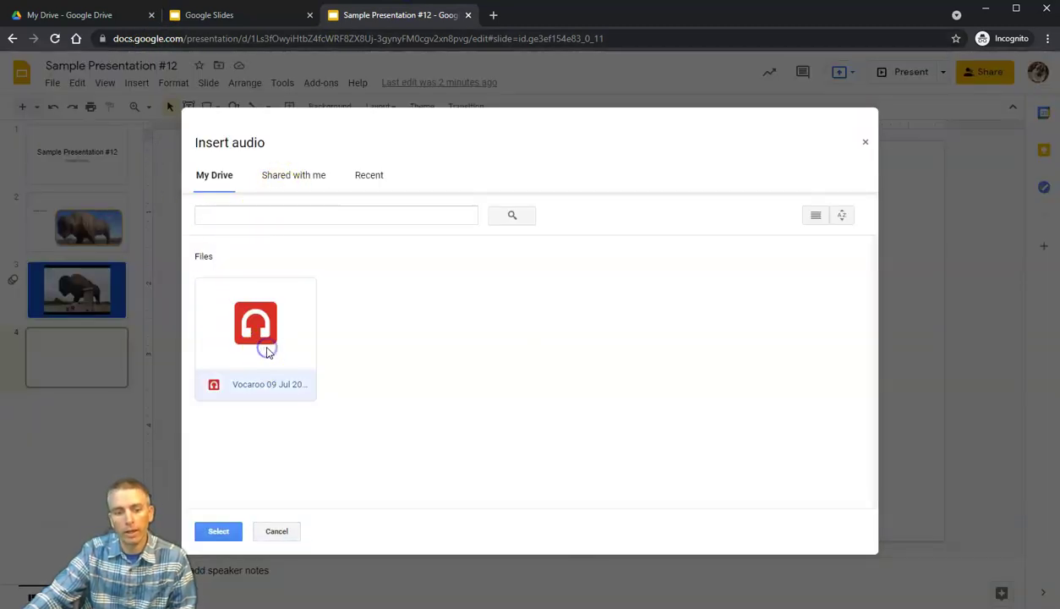
left_click(224, 531)
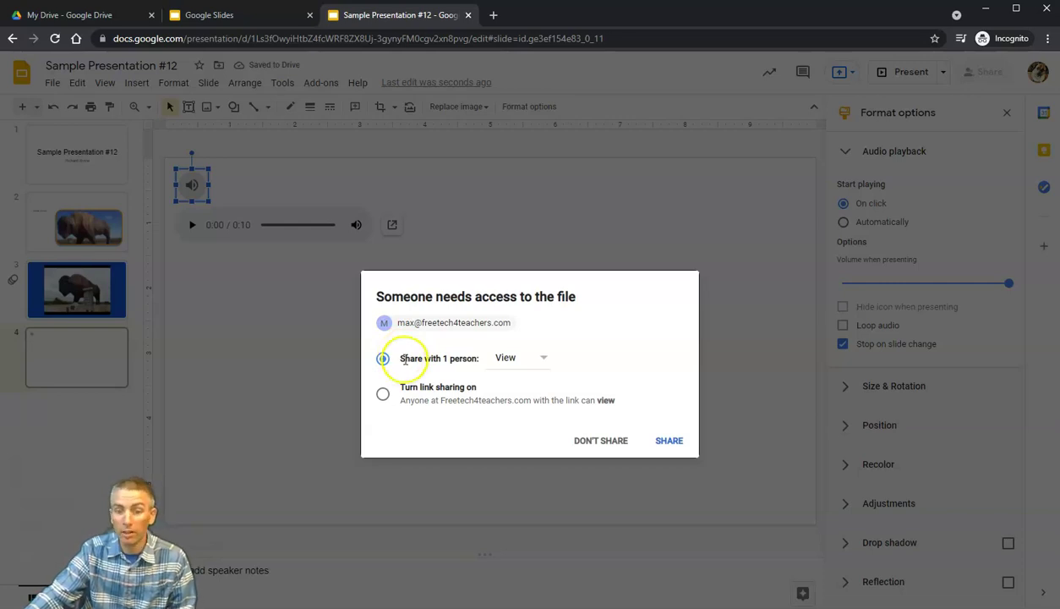
- Share the Vocaroo audio file with the requester at Edit access
left_click(523, 359)
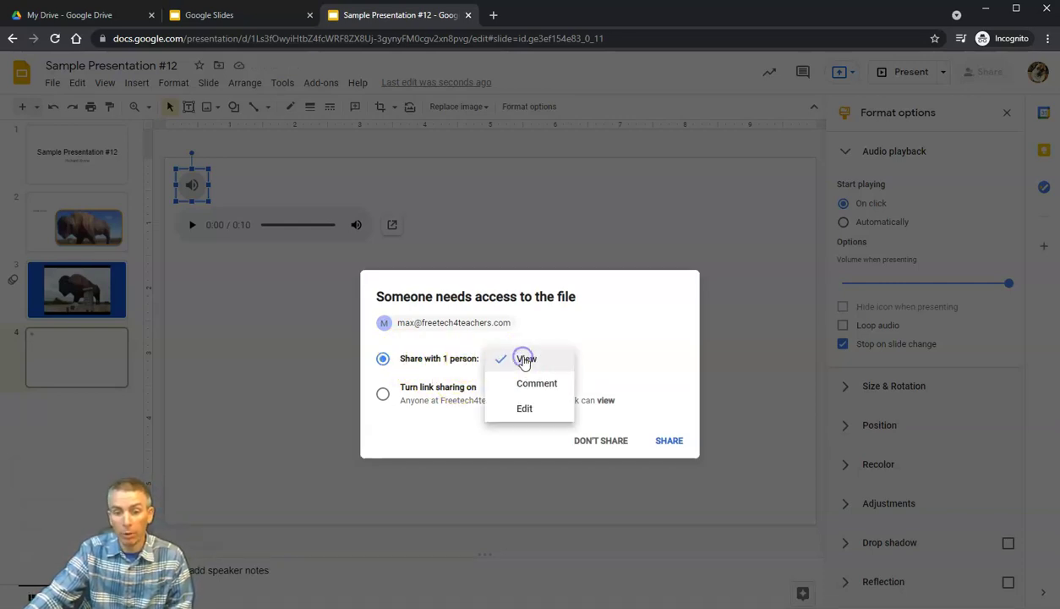
left_click(524, 409)
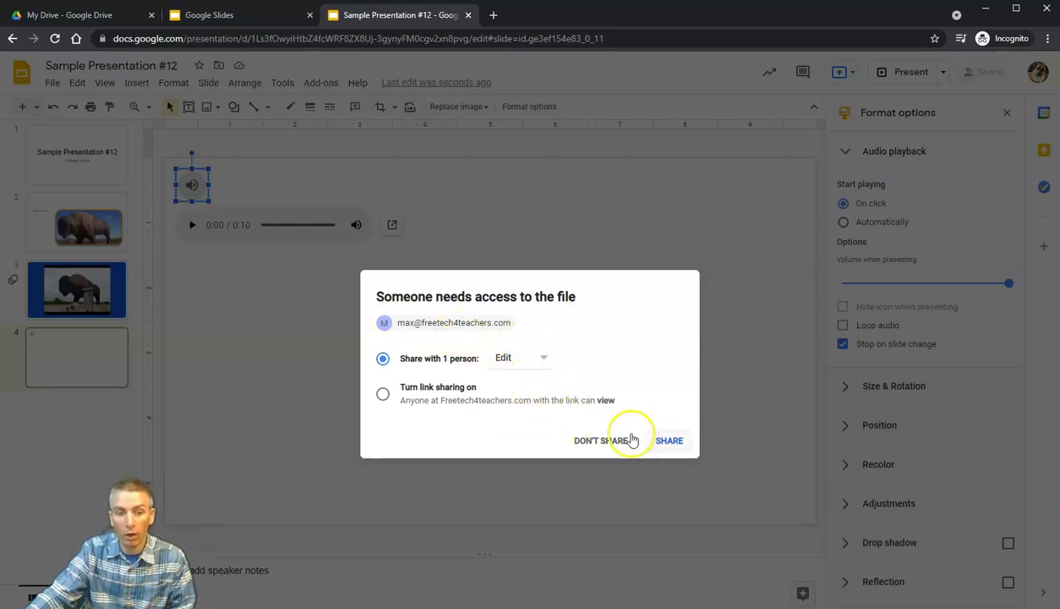
left_click(669, 442)
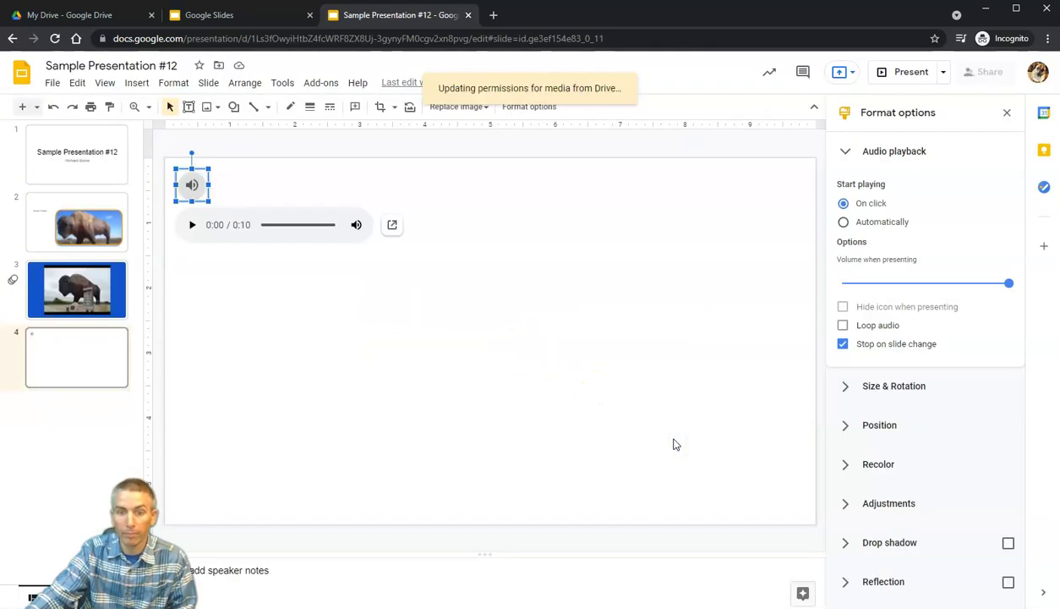
- Enlarge the audio icon toward bottom-right and set it to autoplay, quieter and looping
left_click_drag(207, 200, 757, 469)
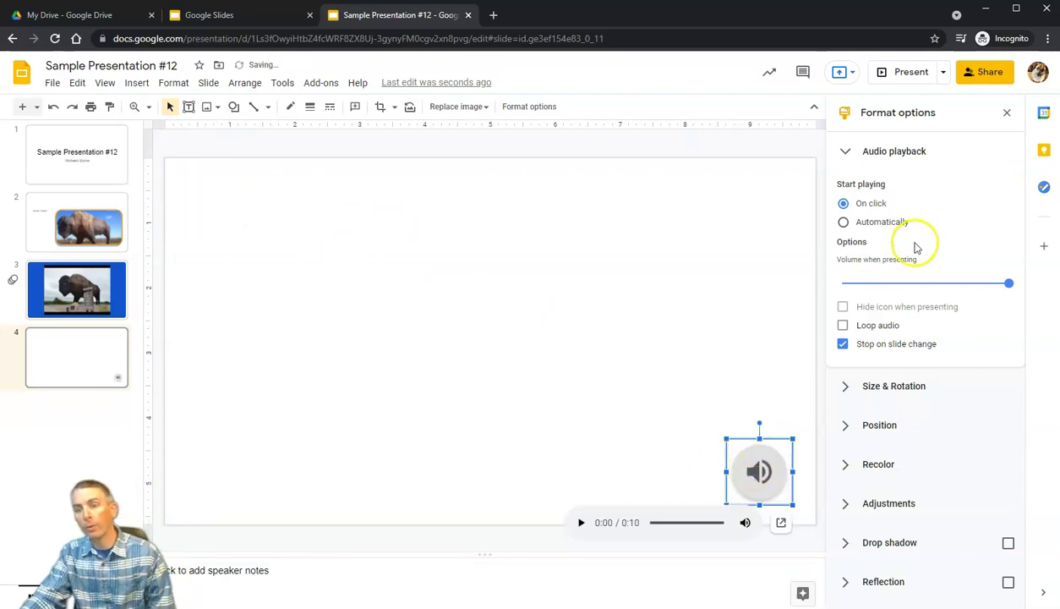
left_click(873, 227)
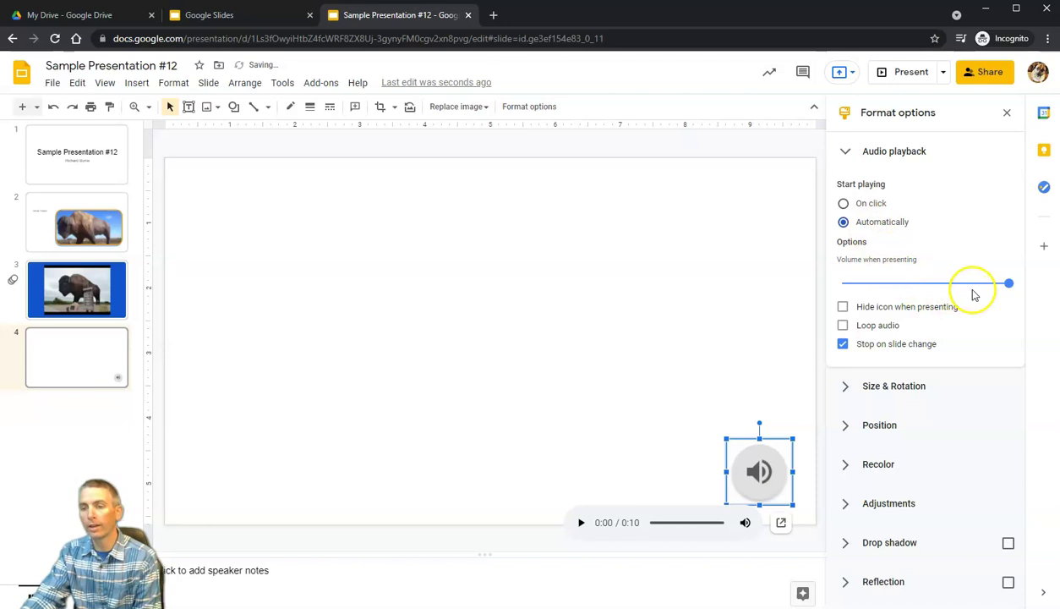
left_click_drag(1008, 284, 928, 288)
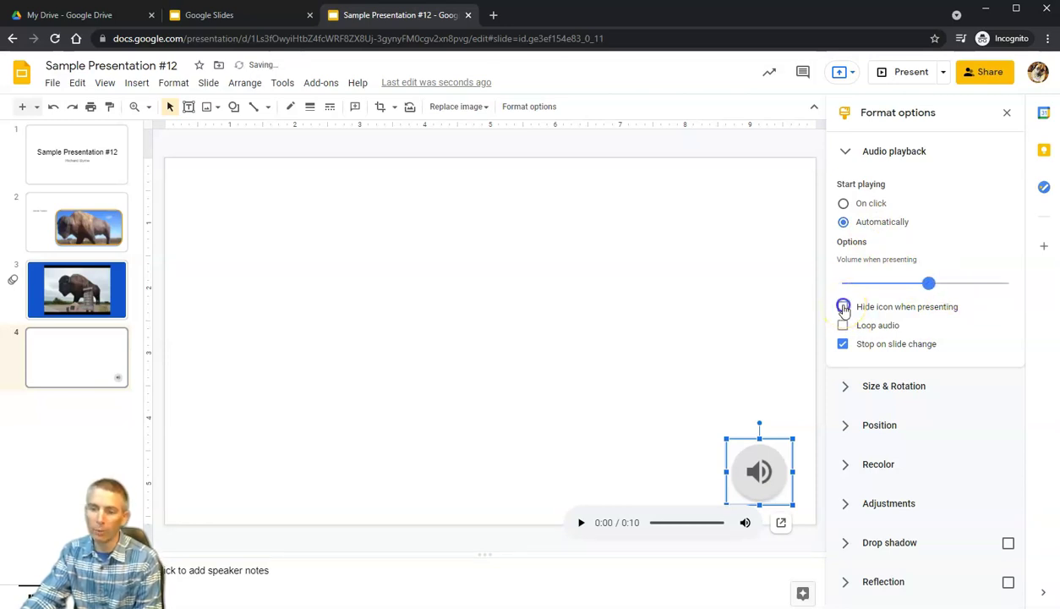
left_click(843, 326)
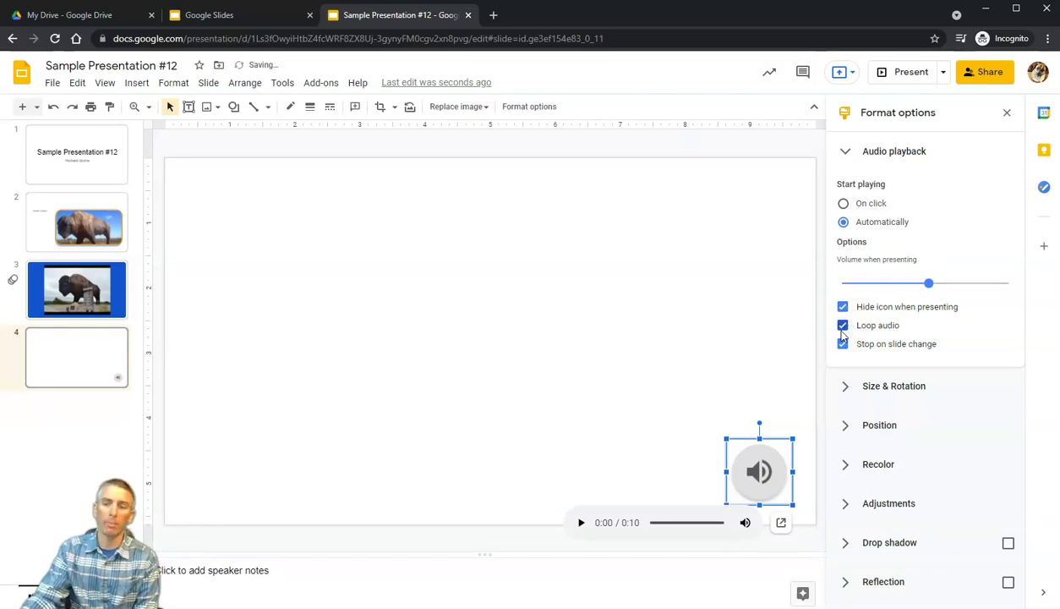
left_click(843, 346)
left_click(843, 347)
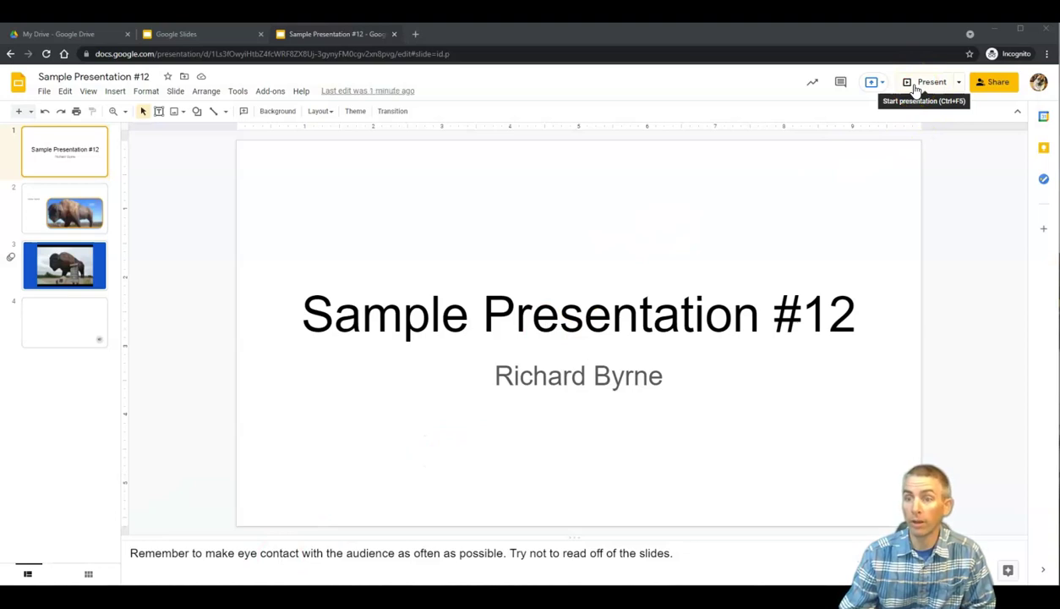
- Start the slideshow in Presenter view, then close the speaker notes window
left_click(959, 84)
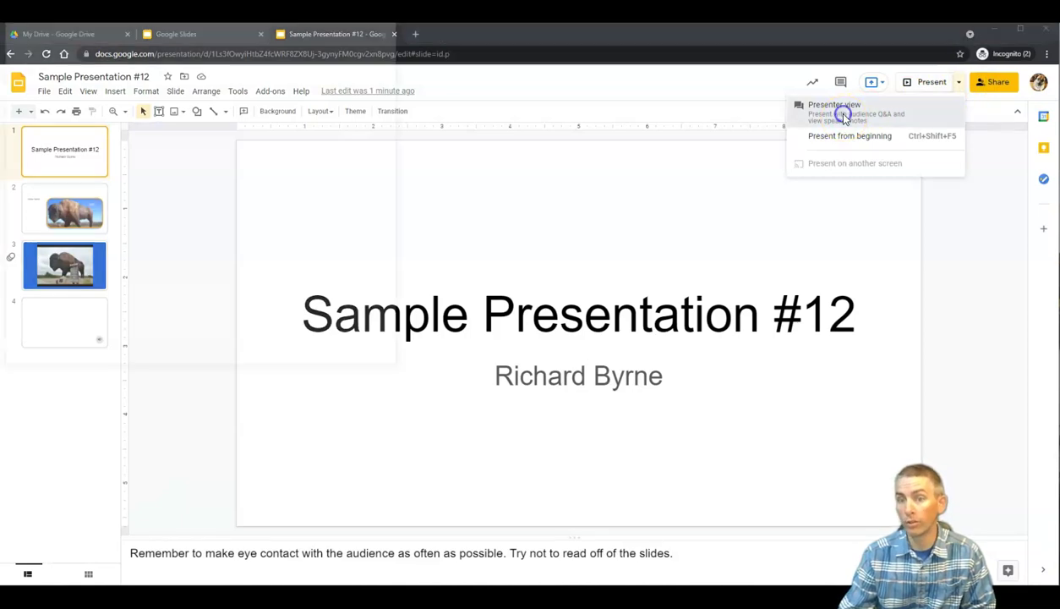
left_click(844, 119)
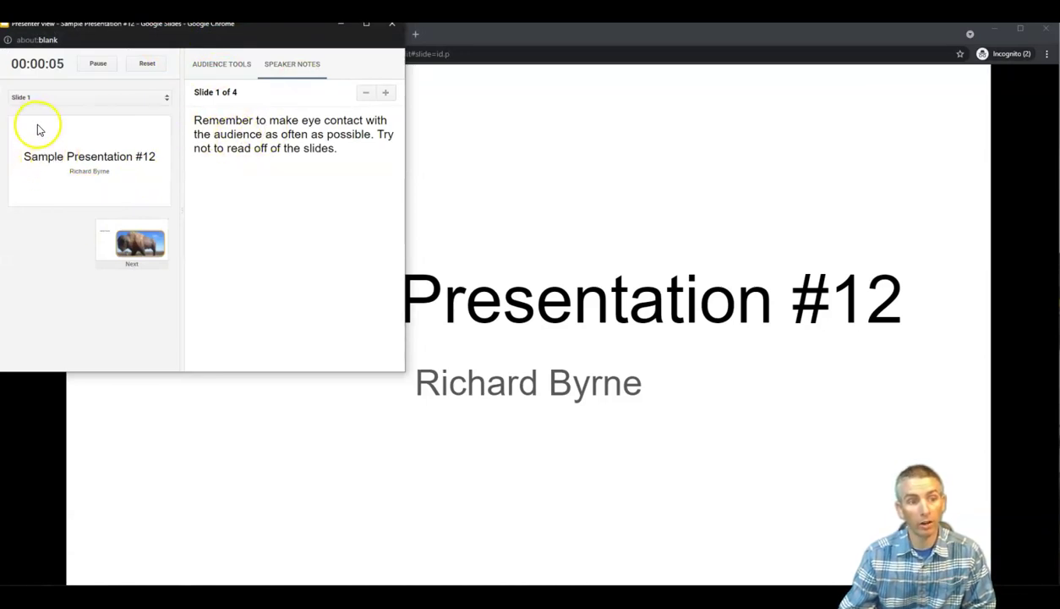
left_click(393, 27)
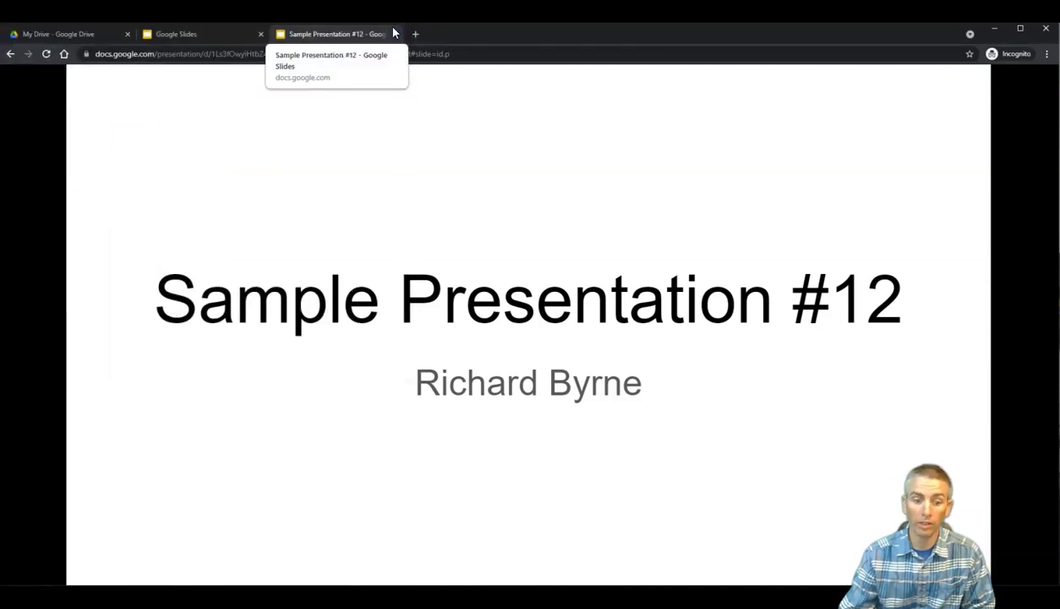